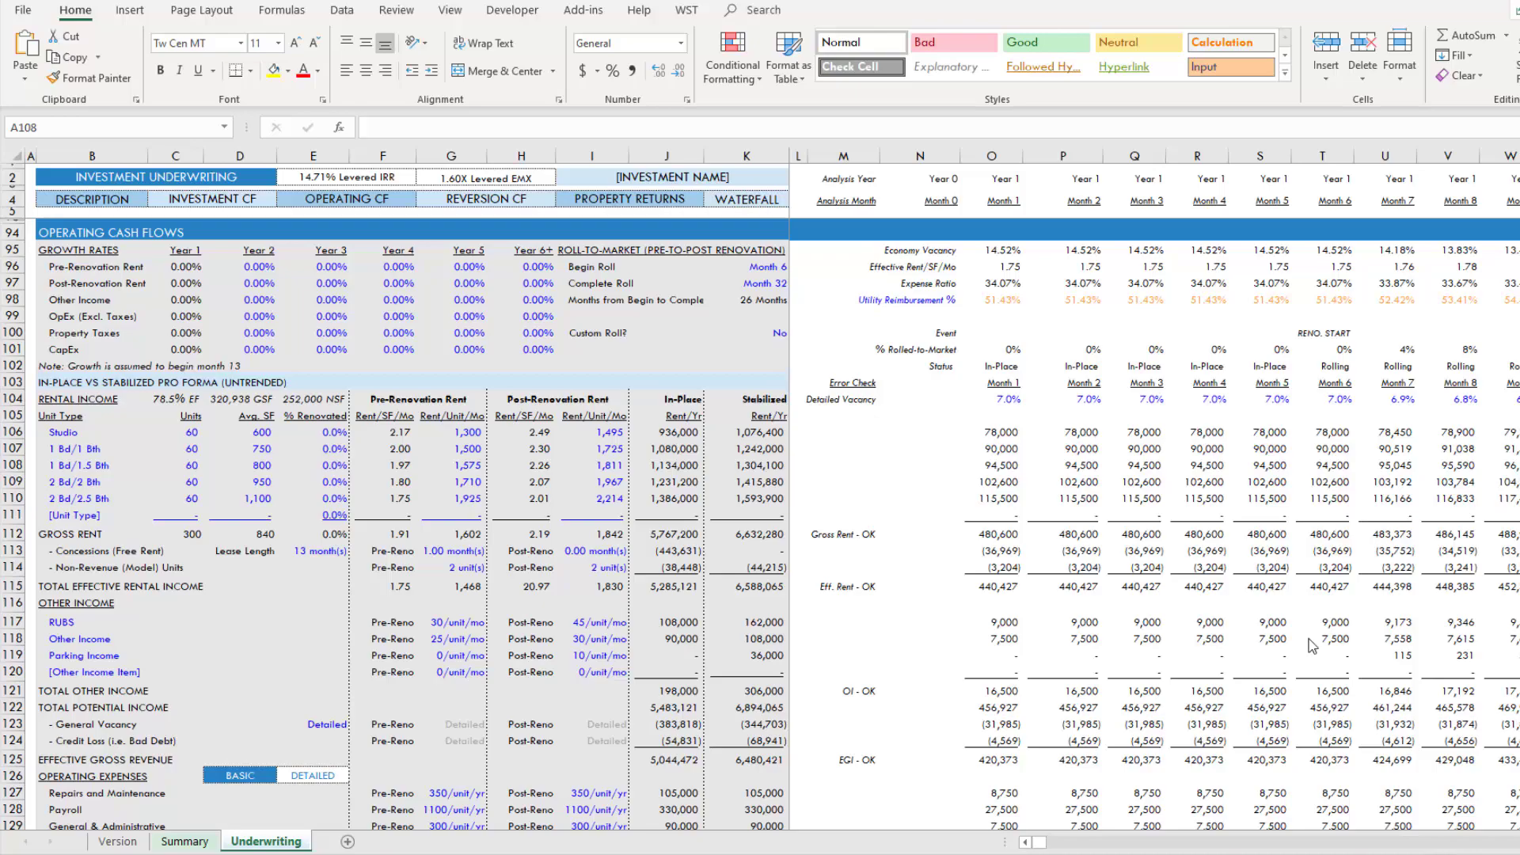
- Examine the 1 Bd/1.5 Bth row in the rental income table, from its unit count through the stabilized rent
{"action": "left_click", "coordinate": [390, 466]}
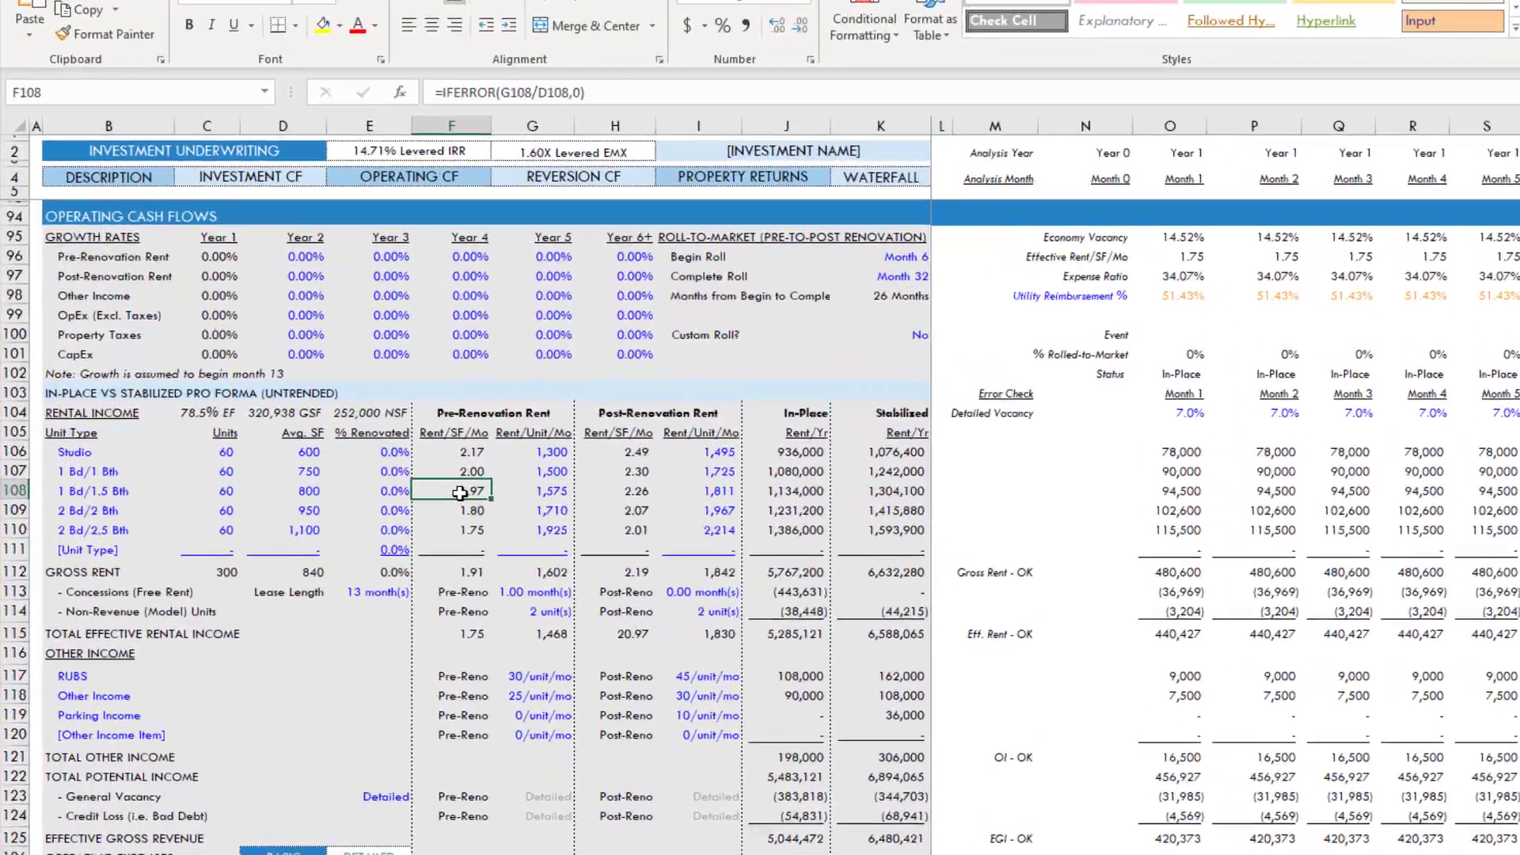
{"action": "key", "text": "Left"}
{"action": "key", "text": "Left"}
{"action": "key", "text": "Left"}
{"action": "key", "text": "Left"}
{"action": "key", "text": "Right"}
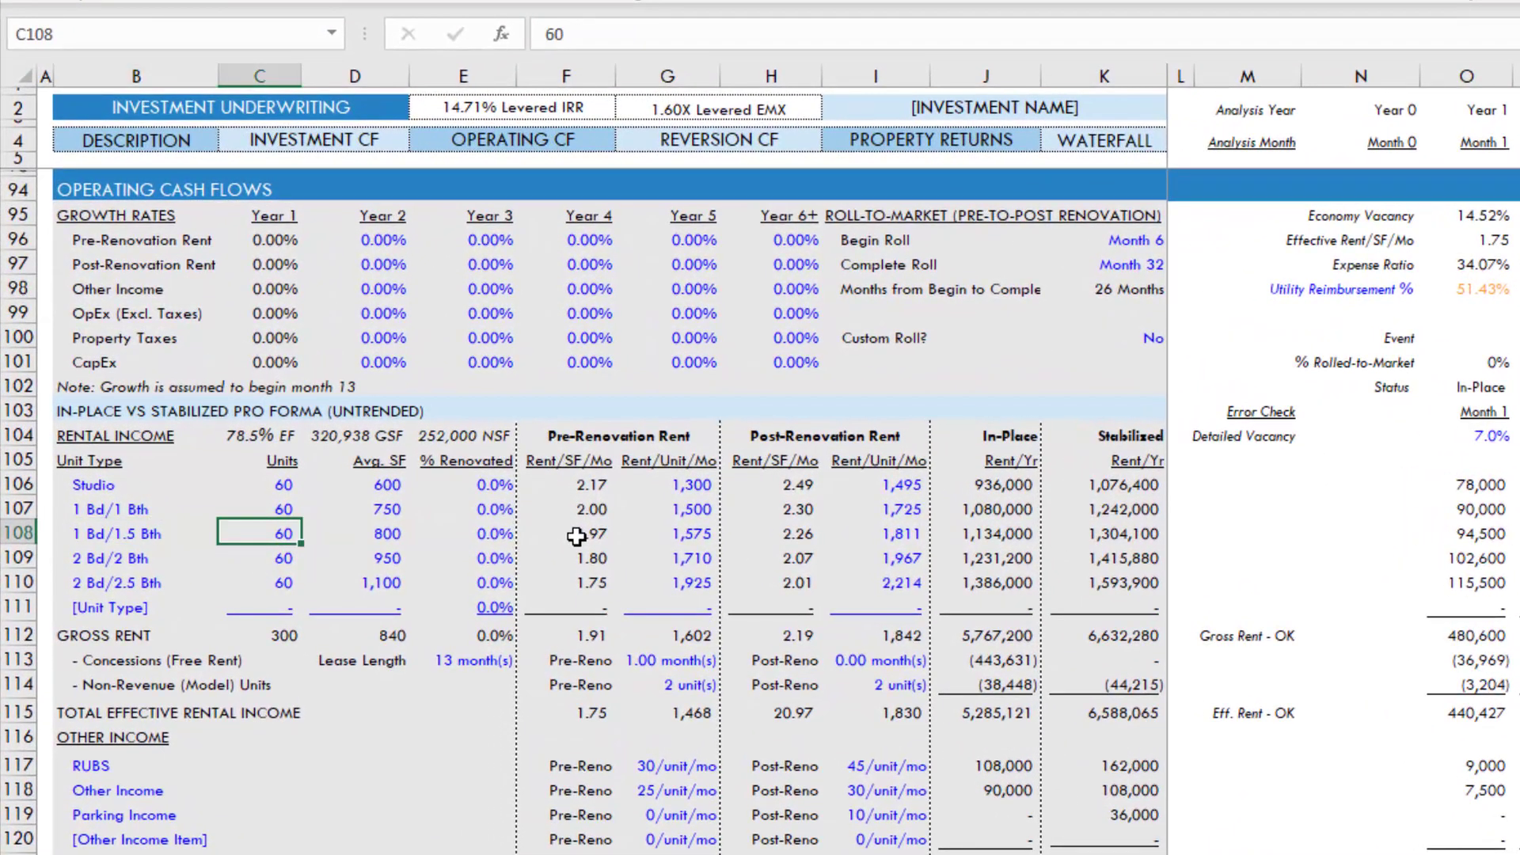
{"action": "key", "text": "Right"}
{"action": "key", "text": "Right"}
{"action": "key", "text": "Right"}
{"action": "key", "text": "Right"}
{"action": "key", "text": "Right"}
{"action": "key", "text": "Right"}
{"action": "key", "text": "Right"}
{"action": "key", "text": "Right"}
{"action": "key", "text": "Right"}
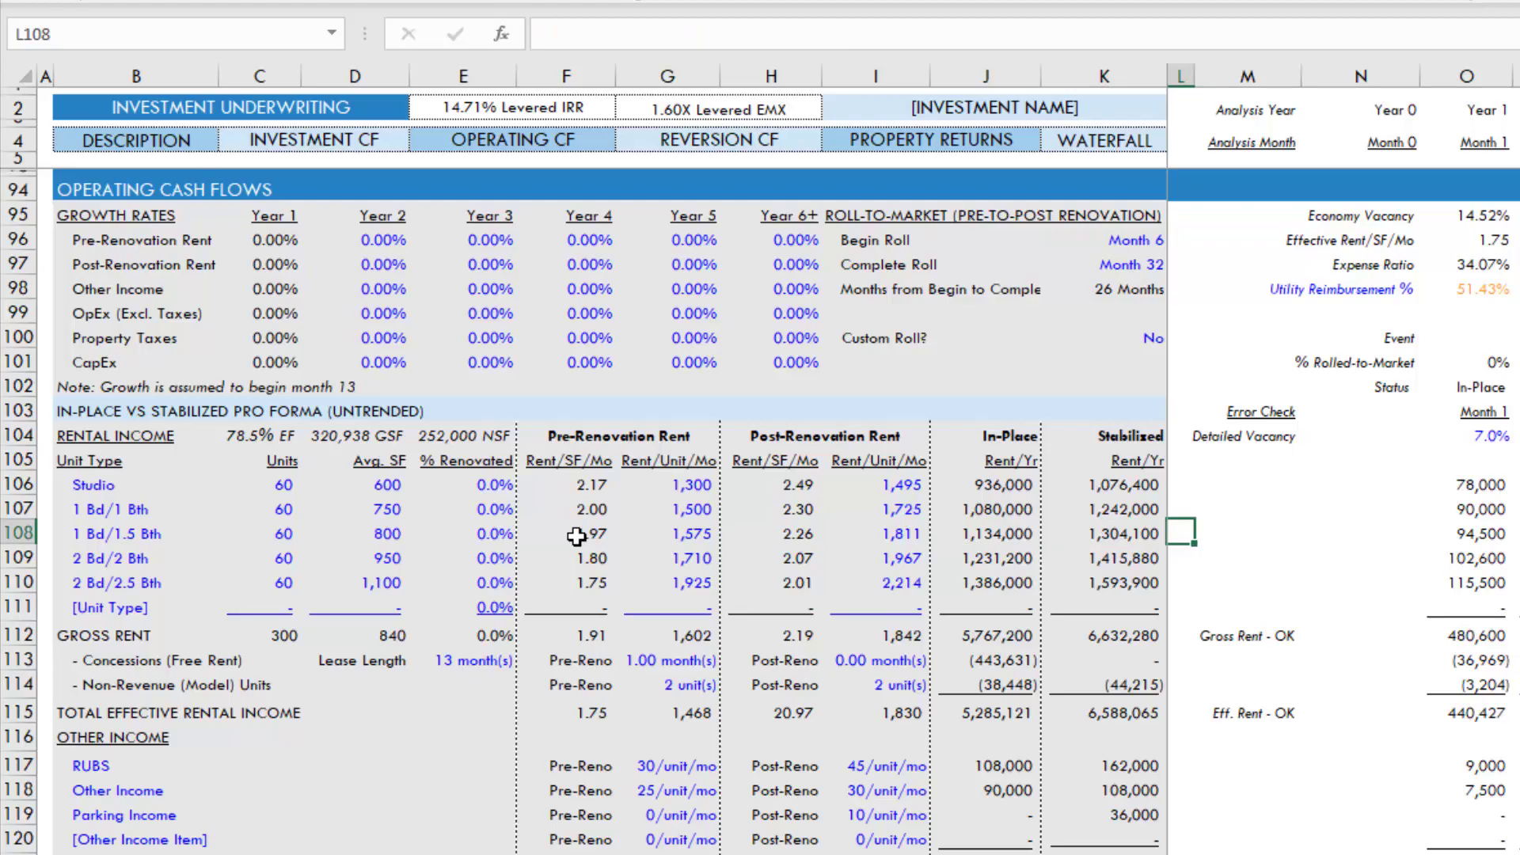
- Review the 1 Bd/1.5 Bth rent formulas back towards the unit types, ending at the Studio label in B106
{"action": "key", "text": "Left"}
{"action": "key", "text": "Left"}
{"action": "key", "text": "Left"}
{"action": "key", "text": "Left"}
{"action": "key", "text": "Left"}
{"action": "key", "text": "Left"}
{"action": "key", "text": "Left"}
{"action": "key", "text": "Left"}
{"action": "key", "text": "Left"}
{"action": "key", "text": "Left"}
{"action": "key", "text": "Left"}
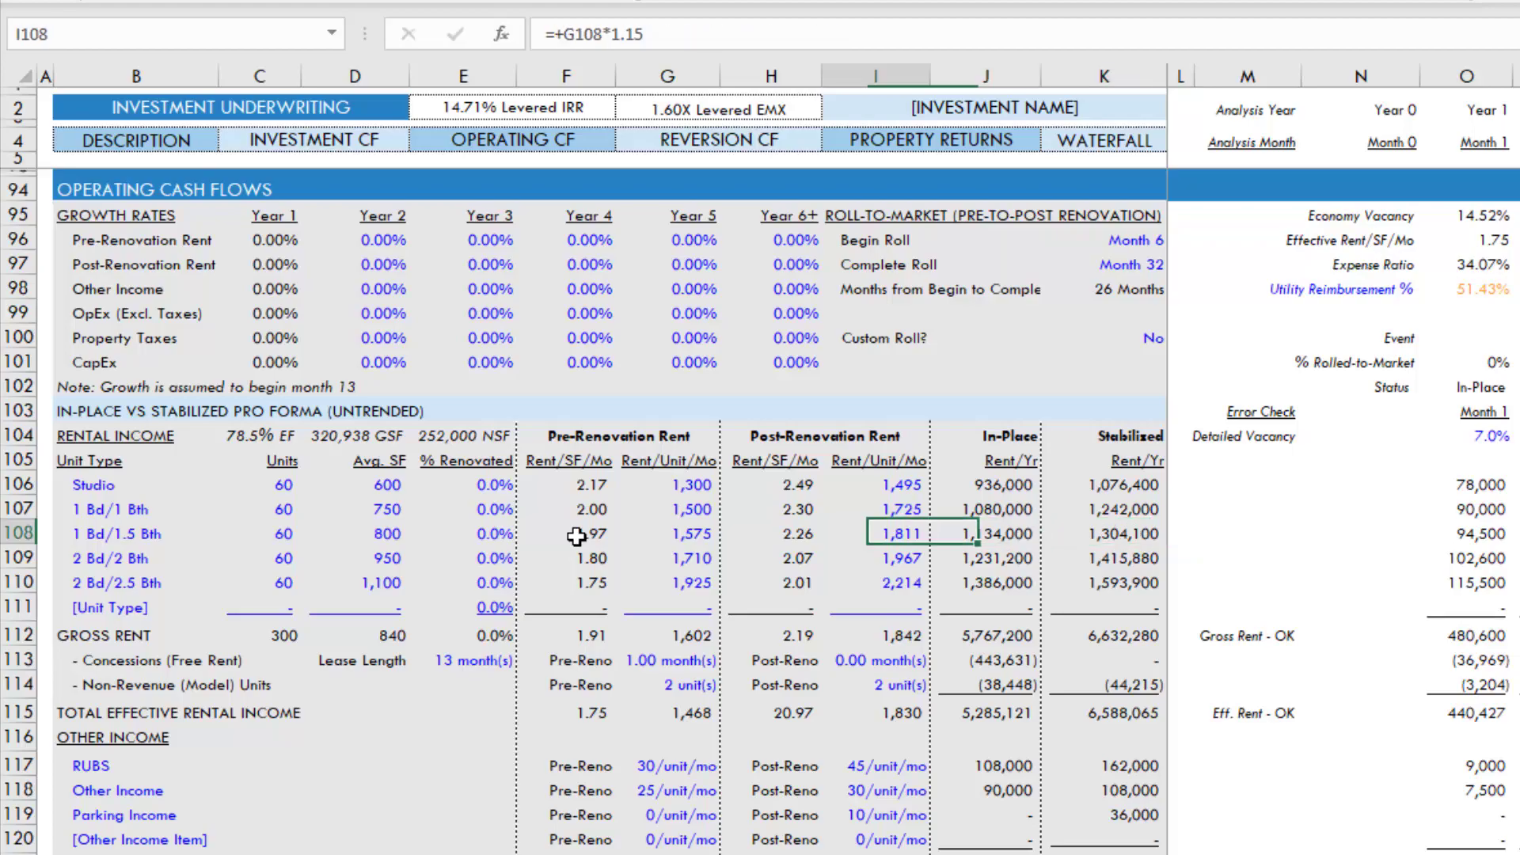
{"action": "key", "text": "Up"}
{"action": "key", "text": "Right"}
{"action": "key", "text": "Up"}
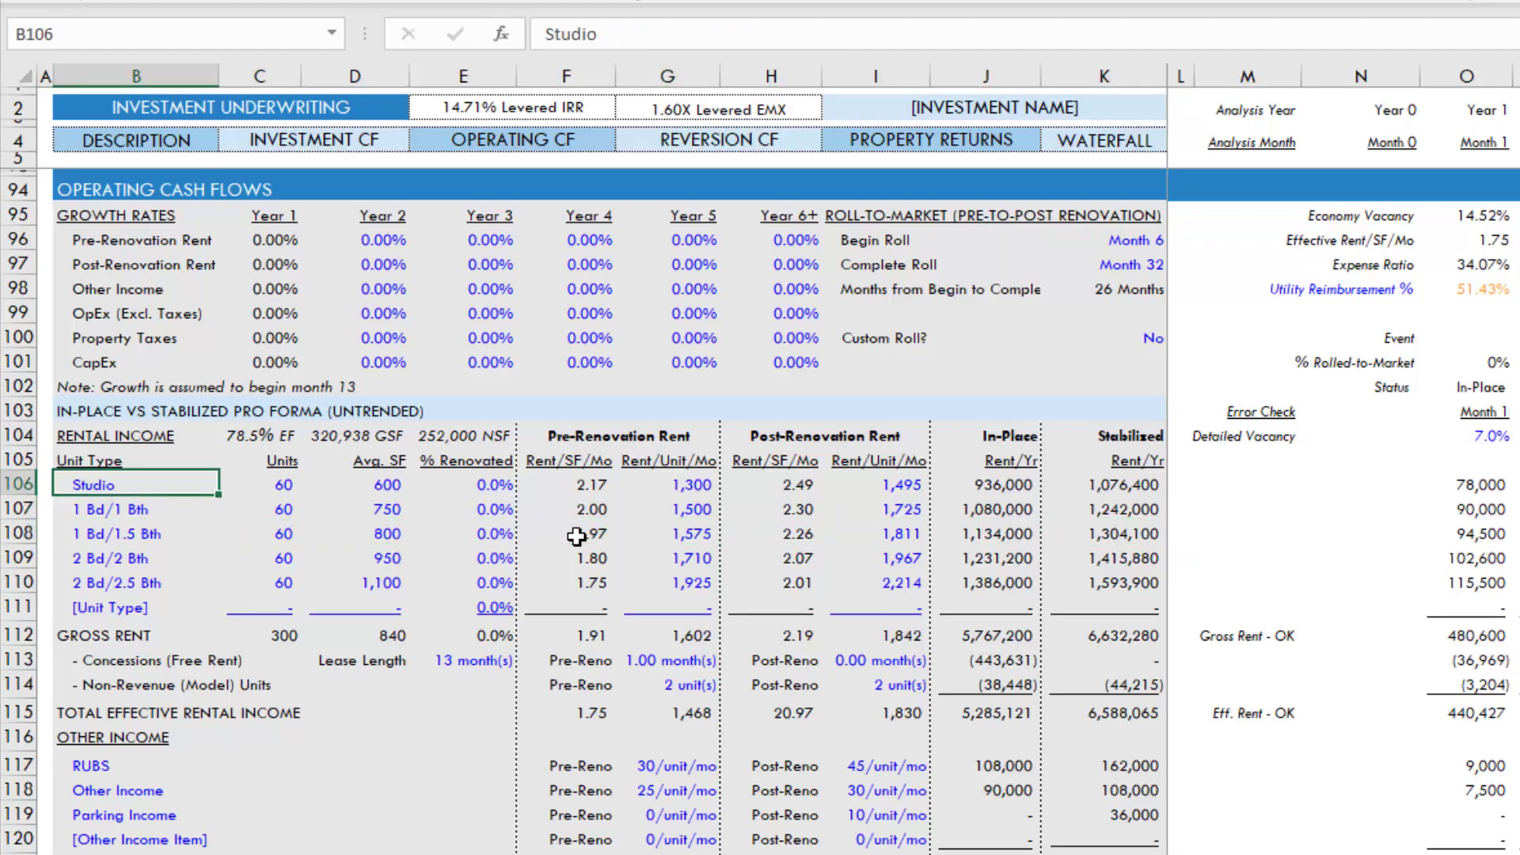
- Follow the Studio row across its rent assumptions to the Month 1 cash flow in O106
{"action": "key", "text": "Right"}
{"action": "key", "text": "Left"}
{"action": "key", "text": "Right"}
{"action": "key", "text": "Right"}
{"action": "key", "text": "Left"}
{"action": "key", "text": "Right"}
{"action": "key", "text": "Right"}
{"action": "key", "text": "Right"}
{"action": "key", "text": "Right"}
{"action": "key", "text": "Right"}
{"action": "key", "text": "Right"}
{"action": "key", "text": "Right"}
{"action": "key", "text": "Right"}
{"action": "key", "text": "Right"}
{"action": "key", "text": "Right"}
{"action": "key", "text": "Right"}
{"action": "key", "text": "Right"}
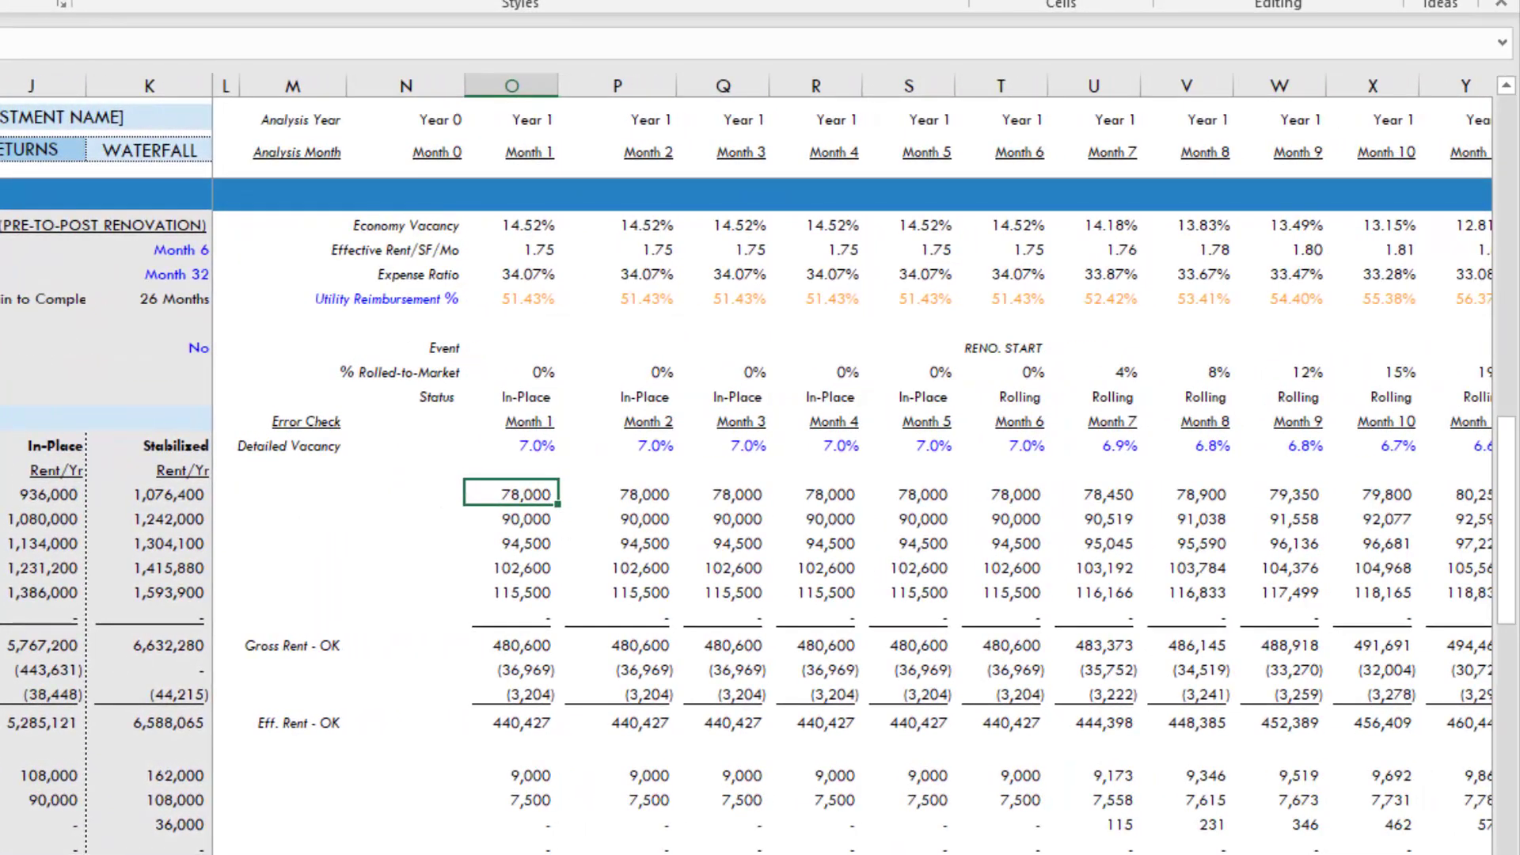
- Trace the Studio rent through the monthly cash flows from Month 1 to the end of Month 132
{"action": "key", "text": "Right"}
{"action": "key", "text": "Right"}
{"action": "key", "text": "Right"}
{"action": "key", "text": "Right"}
{"action": "key", "text": "Right"}
{"action": "key", "text": "Right"}
{"action": "key", "text": "Right"}
{"action": "key", "text": "Right"}
{"action": "key", "text": "Right"}
{"action": "key", "text": "Right"}
{"action": "key", "text": "Right"}
{"action": "key", "text": "Right"}
{"action": "key", "text": "Right"}
{"action": "key", "text": "Right"}
{"action": "key", "text": "Right"}
{"action": "key", "text": "Right"}
{"action": "key", "text": "Right"}
{"action": "key", "text": "Right"}
{"action": "key", "text": "Right"}
{"action": "key", "text": "Right"}
{"action": "key", "text": "Right"}
{"action": "key", "text": "Right"}
{"action": "key", "text": "Right"}
{"action": "key", "text": "Right"}
{"action": "key", "text": "Right"}
{"action": "key", "text": "Right"}
{"action": "key", "text": "Right"}
{"action": "key", "text": "Right"}
{"action": "key", "text": "Right"}
{"action": "key", "text": "Right"}
{"action": "key", "text": "Right"}
{"action": "key", "text": "Right"}
{"action": "key", "text": "Right"}
{"action": "key", "text": "Right"}
{"action": "key", "text": "Right"}
{"action": "key", "text": "Right"}
{"action": "key", "text": "Right"}
{"action": "key", "text": "Right"}
{"action": "key", "text": "Right"}
{"action": "key", "text": "Right"}
{"action": "key", "text": "Right"}
{"action": "key", "text": "Right"}
{"action": "key", "text": "Right"}
{"action": "key", "text": "Right"}
{"action": "key", "text": "Right"}
{"action": "key", "text": "Right"}
{"action": "key", "text": "Right"}
{"action": "key", "text": "Right"}
{"action": "key", "text": "Right"}
{"action": "key", "text": "Right"}
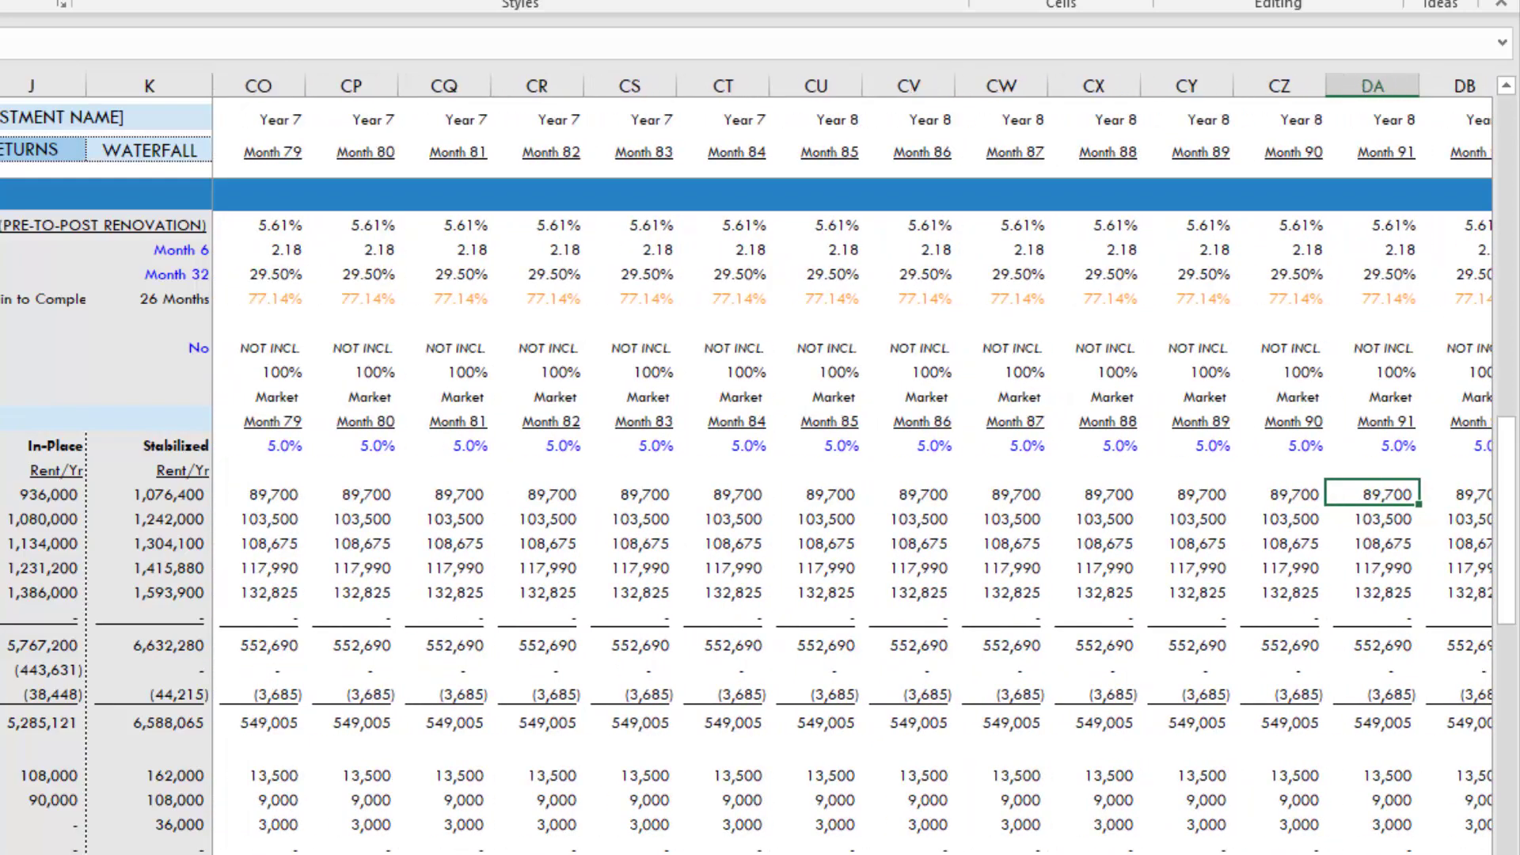
{"action": "key", "text": "Right"}
{"action": "key", "text": "Right"}
{"action": "key", "text": "Right"}
{"action": "key", "text": "Right"}
{"action": "key", "text": "Right"}
{"action": "key", "text": "Right"}
{"action": "key", "text": "Right"}
{"action": "key", "text": "Right"}
{"action": "key", "text": "Right"}
{"action": "key", "text": "Right"}
{"action": "key", "text": "Right"}
{"action": "key", "text": "Right"}
{"action": "key", "text": "Right"}
{"action": "key", "text": "Right"}
{"action": "key", "text": "Right"}
{"action": "key", "text": "Right"}
{"action": "key", "text": "Right"}
{"action": "key", "text": "Right"}
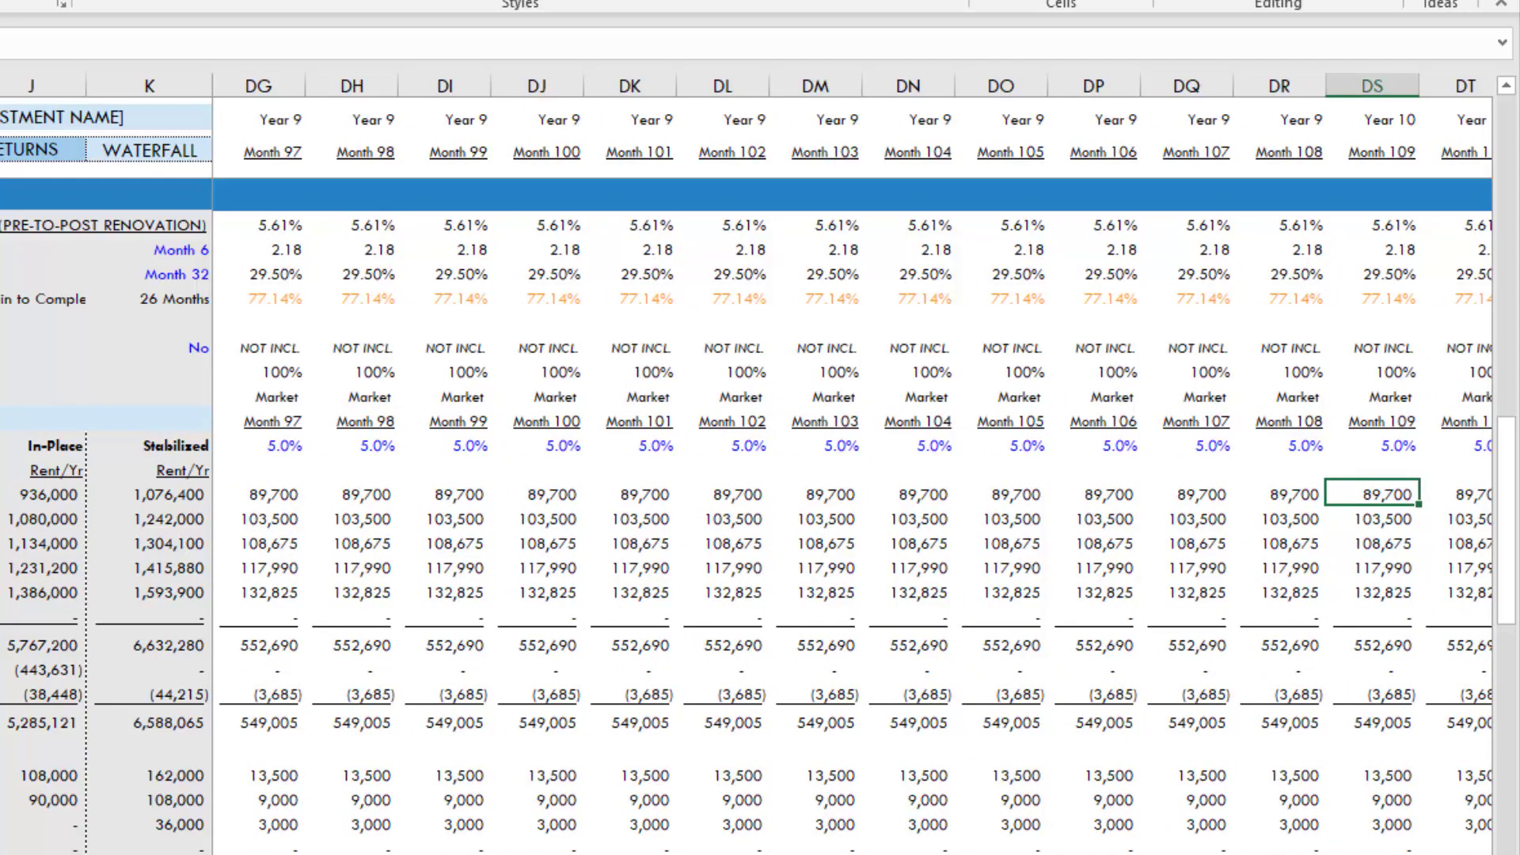
{"action": "key", "text": "Right"}
{"action": "key", "text": "Right"}
{"action": "key", "text": "Right"}
{"action": "key", "text": "Right"}
{"action": "key", "text": "Right"}
{"action": "key", "text": "Right"}
{"action": "key", "text": "Right"}
{"action": "key", "text": "Right"}
{"action": "key", "text": "Right"}
{"action": "key", "text": "Right"}
{"action": "key", "text": "Right"}
{"action": "key", "text": "Right"}
{"action": "key", "text": "Right"}
{"action": "key", "text": "Right"}
{"action": "key", "text": "Right"}
{"action": "key", "text": "Right"}
{"action": "key", "text": "Right"}
{"action": "key", "text": "Right"}
{"action": "key", "text": "Right"}
{"action": "key", "text": "Right"}
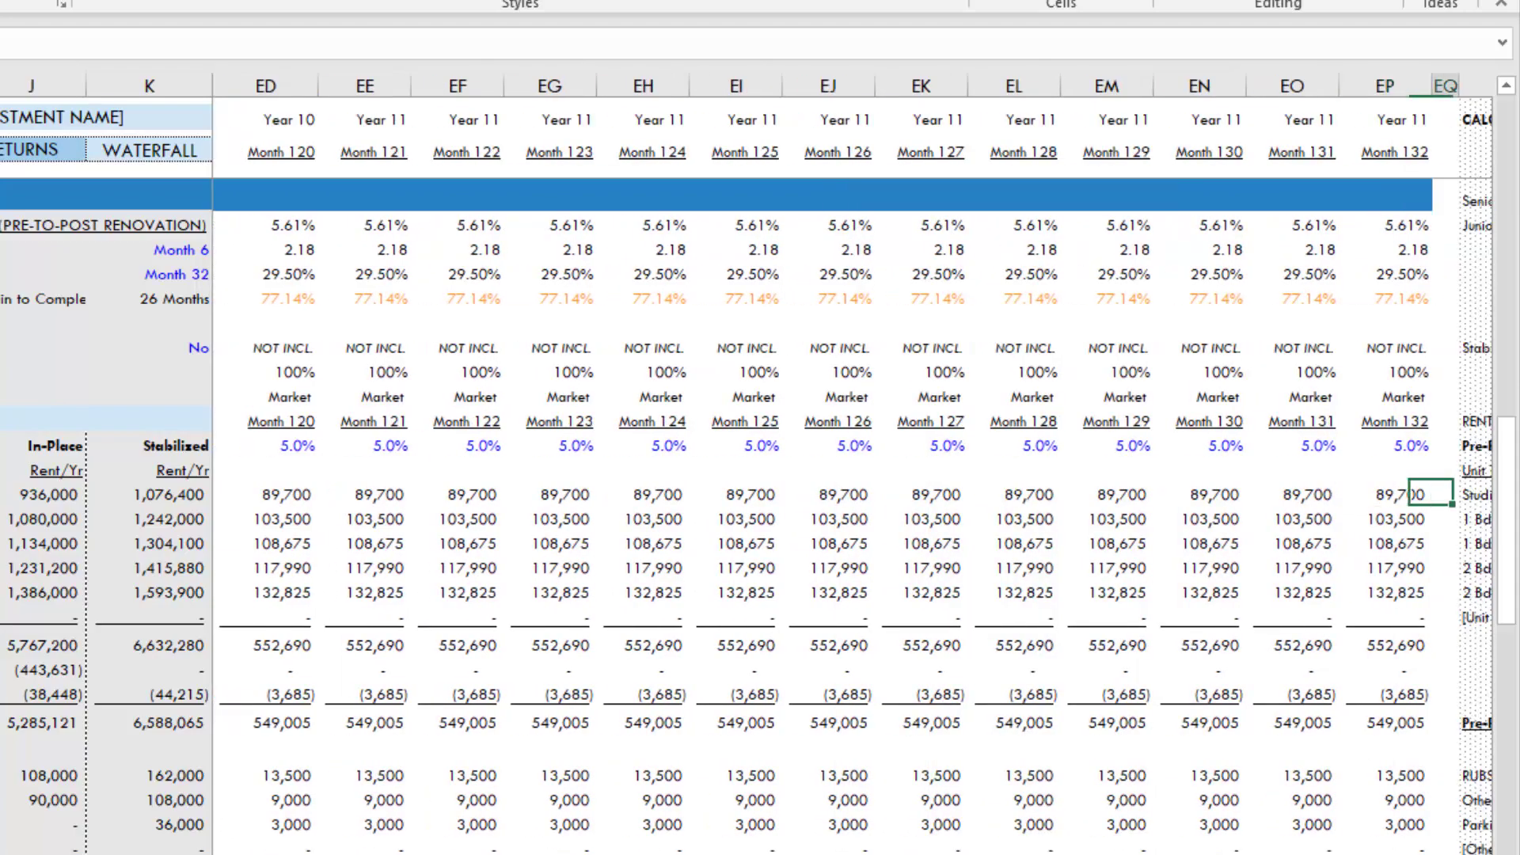
- Examine the Year 11 Studio rents and the CALCULATIONS heading just beyond the monthly cash flows
{"action": "key", "text": "Left"}
{"action": "key", "text": "Left"}
{"action": "key", "text": "Left"}
{"action": "key", "text": "Left"}
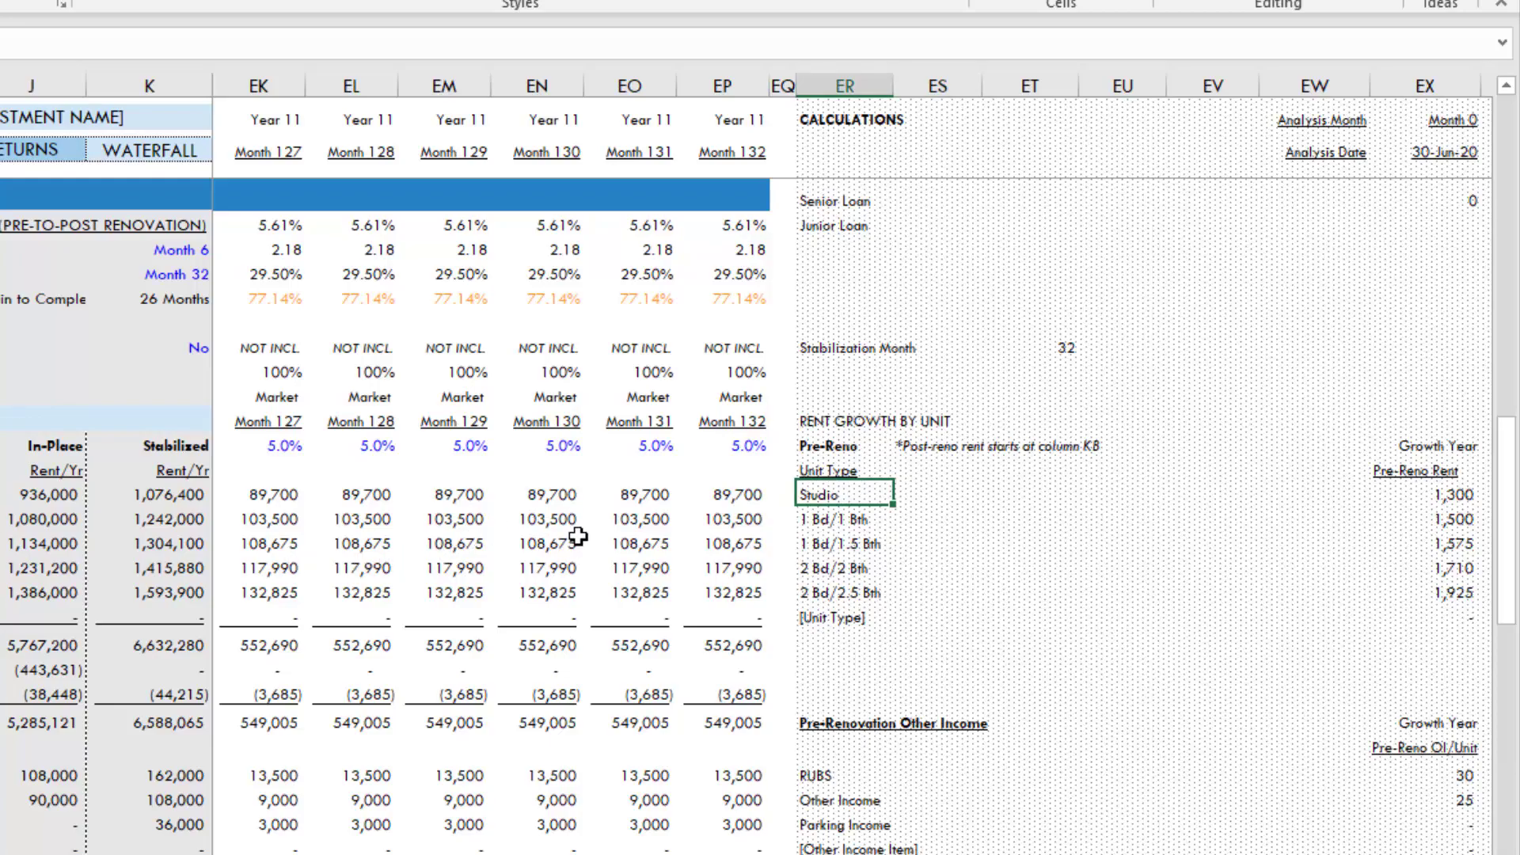
{"action": "left_click_drag", "start_coordinate": [444, 494], "coordinate": [640, 504]}
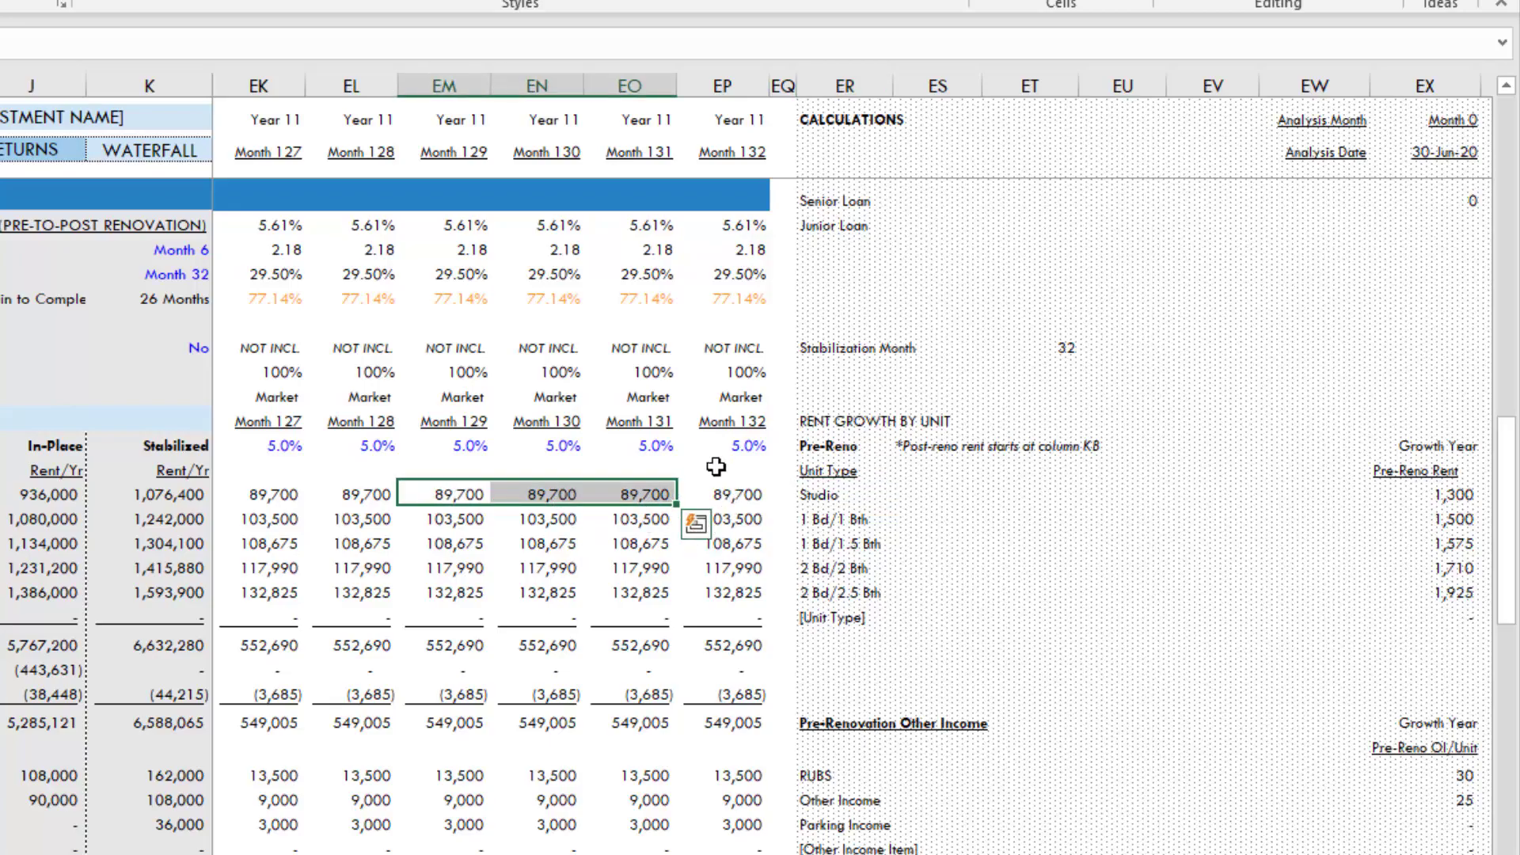
{"action": "left_click", "coordinate": [845, 124]}
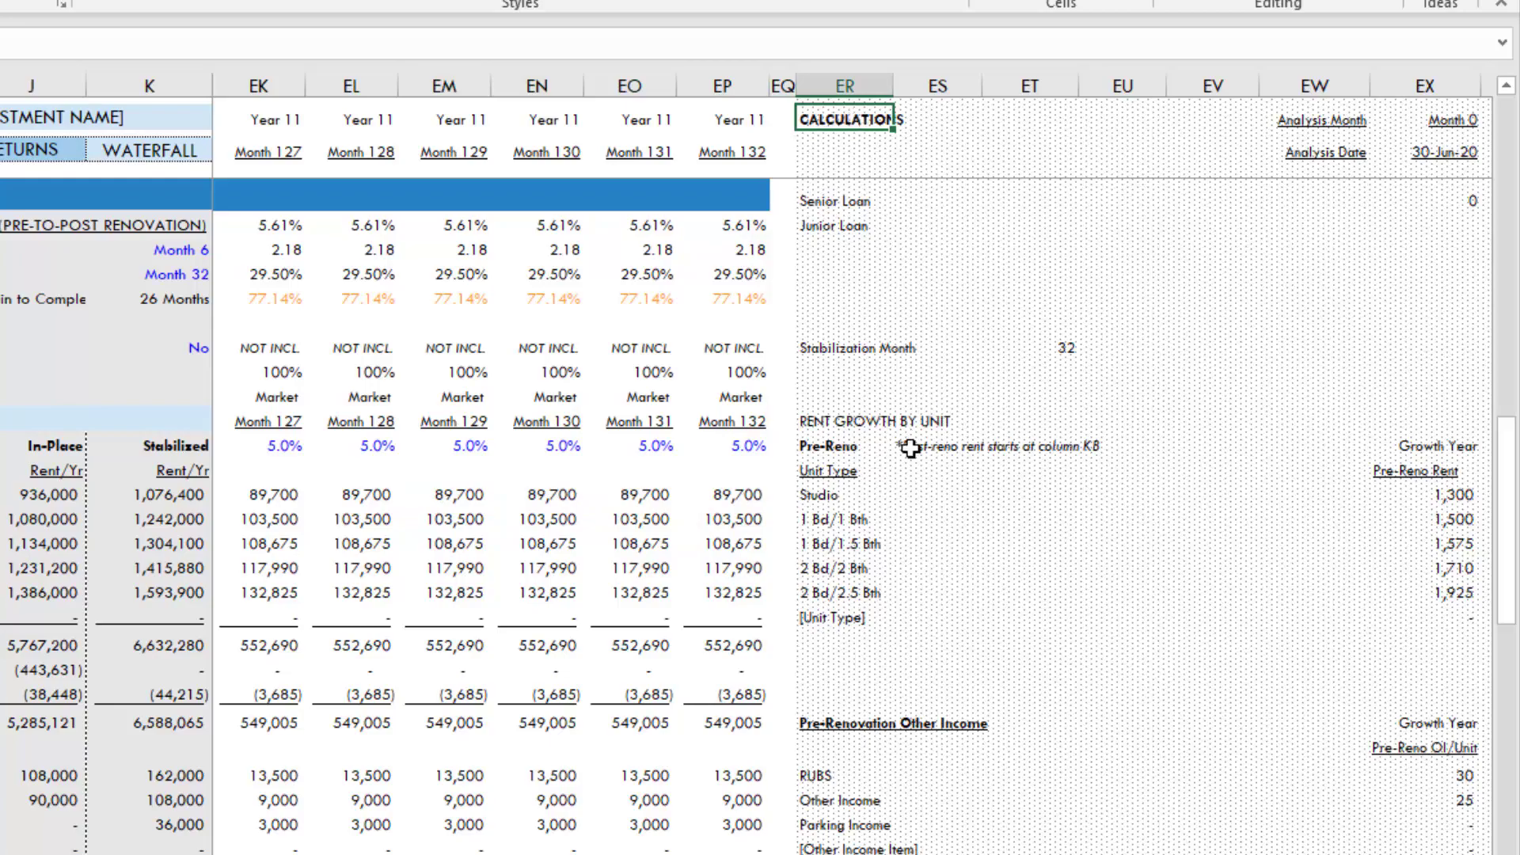
- Examine the Pre-Reno unit types under RENT GROWTH BY UNIT and the 1 Bd/1 Bth rent growth formula in column EY
{"action": "left_click_drag", "start_coordinate": [830, 479], "coordinate": [840, 496]}
{"action": "key", "text": "shift+Up"}
{"action": "key", "text": "Down"}
{"action": "key", "text": "Up"}
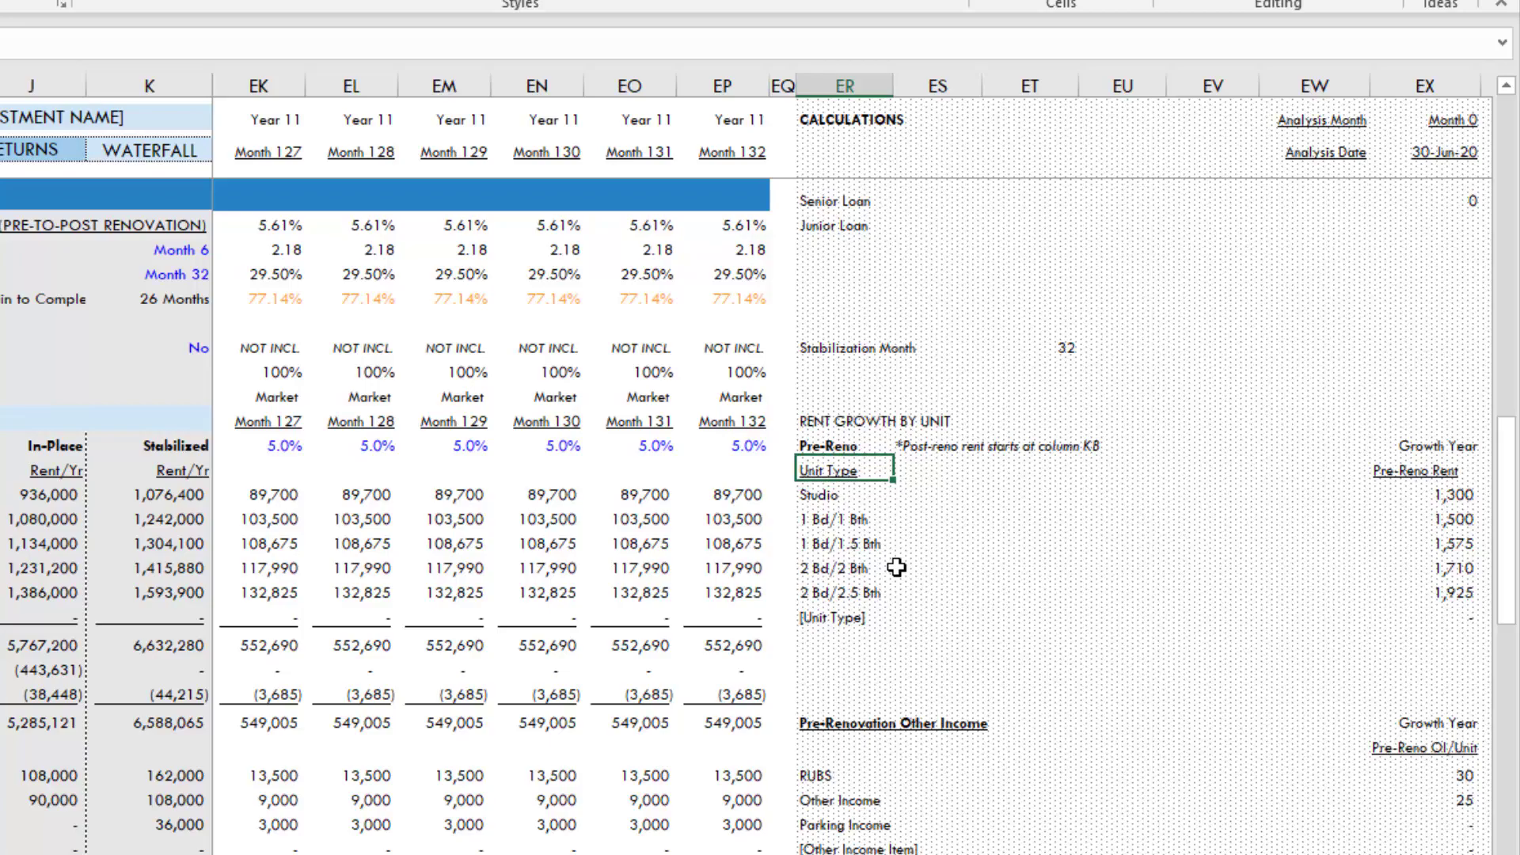
{"action": "key", "text": "Down"}
{"action": "key", "text": "Down"}
{"action": "key", "text": "Right"}
{"action": "key", "text": "Right"}
{"action": "key", "text": "Right"}
{"action": "key", "text": "Right"}
{"action": "key", "text": "Right"}
{"action": "key", "text": "Right"}
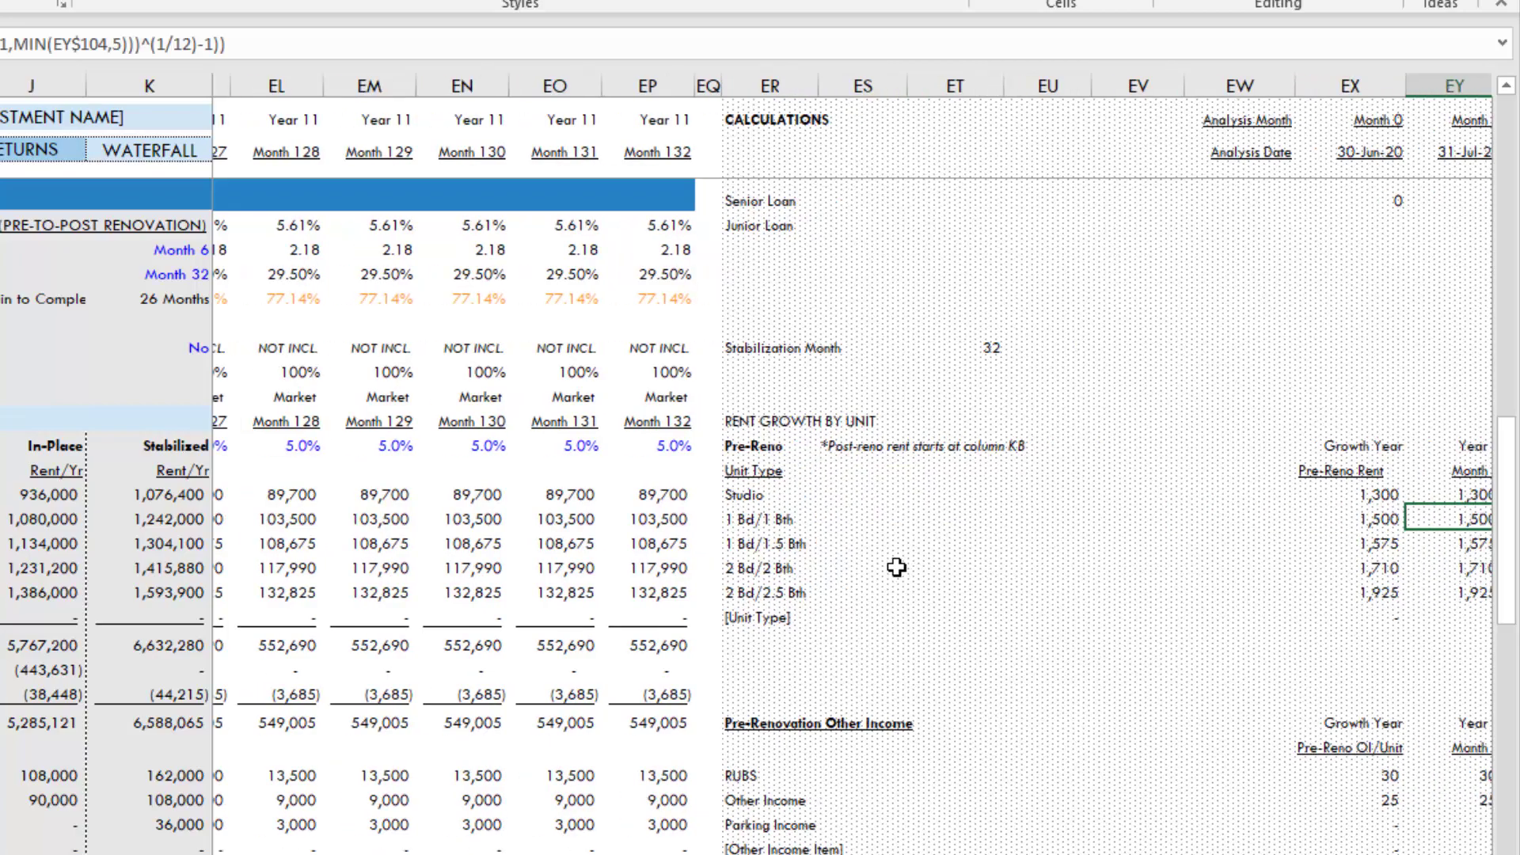
- Examine the Pre-Reno heading in column ER and the note on where post-reno rent starts
{"action": "key", "text": "Left"}
{"action": "key", "text": "Left"}
{"action": "key", "text": "Left"}
{"action": "key", "text": "Left"}
{"action": "key", "text": "Left"}
{"action": "key", "text": "Left"}
{"action": "key", "text": "Left"}
{"action": "key", "text": "Up"}
{"action": "key", "text": "Up"}
{"action": "key", "text": "Up"}
{"action": "key", "text": "Right"}
{"action": "key", "text": "Up"}
{"action": "key", "text": "Down"}
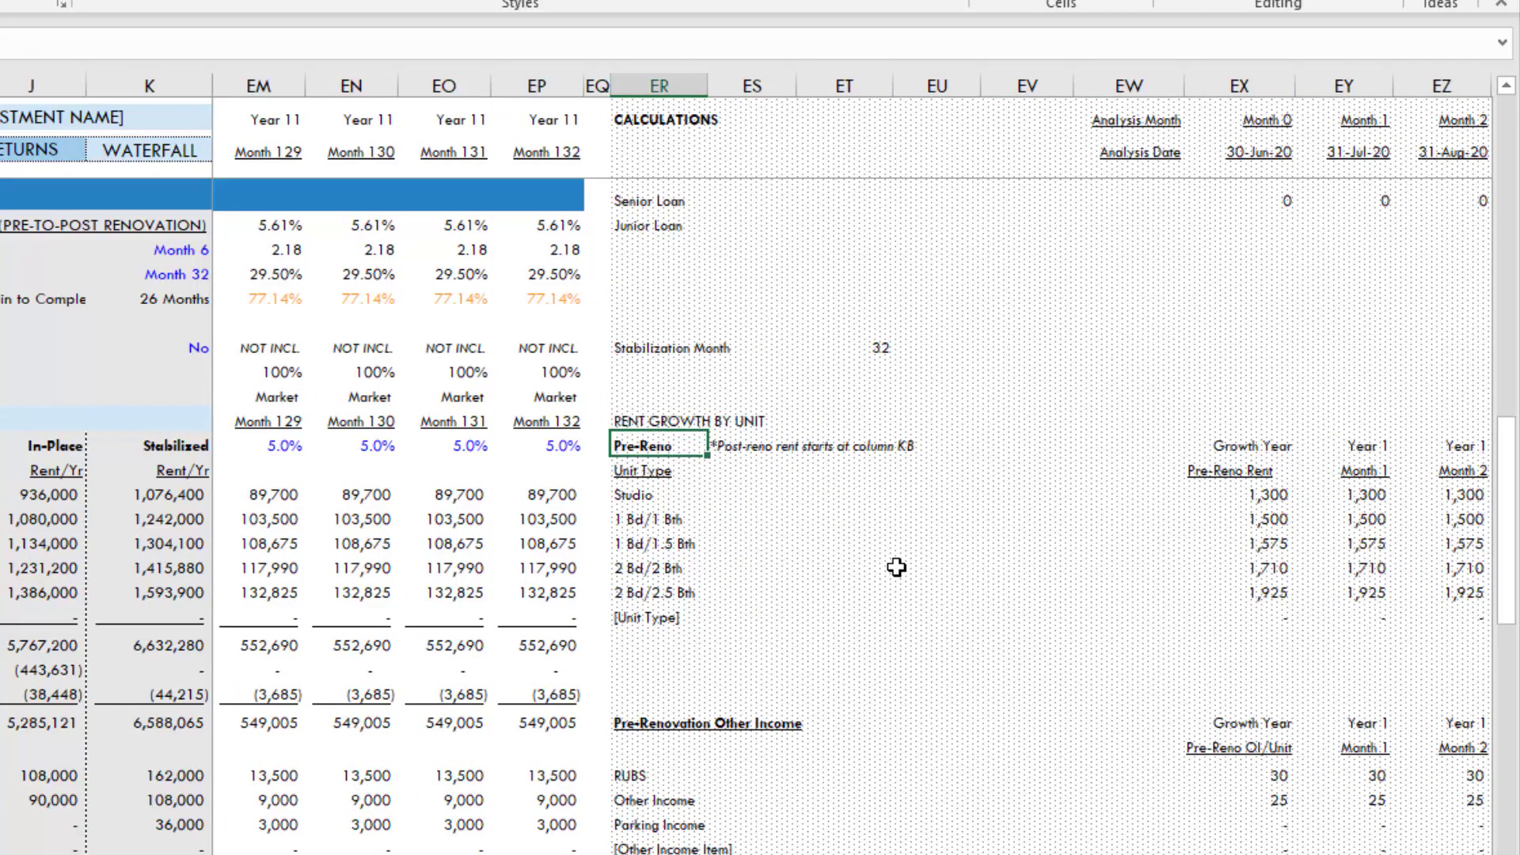
- Trace the Studio pre-reno rent growth from Month 1 through Month 36 in column GH
{"action": "key", "text": "Down"}
{"action": "key", "text": "Down"}
{"action": "key", "text": "Down"}
{"action": "key", "text": "Up"}
{"action": "key", "text": "Right"}
{"action": "key", "text": "Right"}
{"action": "key", "text": "Right"}
{"action": "key", "text": "Right"}
{"action": "key", "text": "Right"}
{"action": "key", "text": "Right"}
{"action": "key", "text": "Right"}
{"action": "key", "text": "Right"}
{"action": "key", "text": "Right"}
{"action": "key", "text": "Right"}
{"action": "key", "text": "Right"}
{"action": "key", "text": "Right"}
{"action": "key", "text": "Right"}
{"action": "key", "text": "Right"}
{"action": "key", "text": "Right"}
{"action": "key", "text": "Right"}
{"action": "key", "text": "Right"}
{"action": "key", "text": "Right"}
{"action": "key", "text": "Right"}
{"action": "key", "text": "Right"}
{"action": "key", "text": "Right"}
{"action": "key", "text": "Right"}
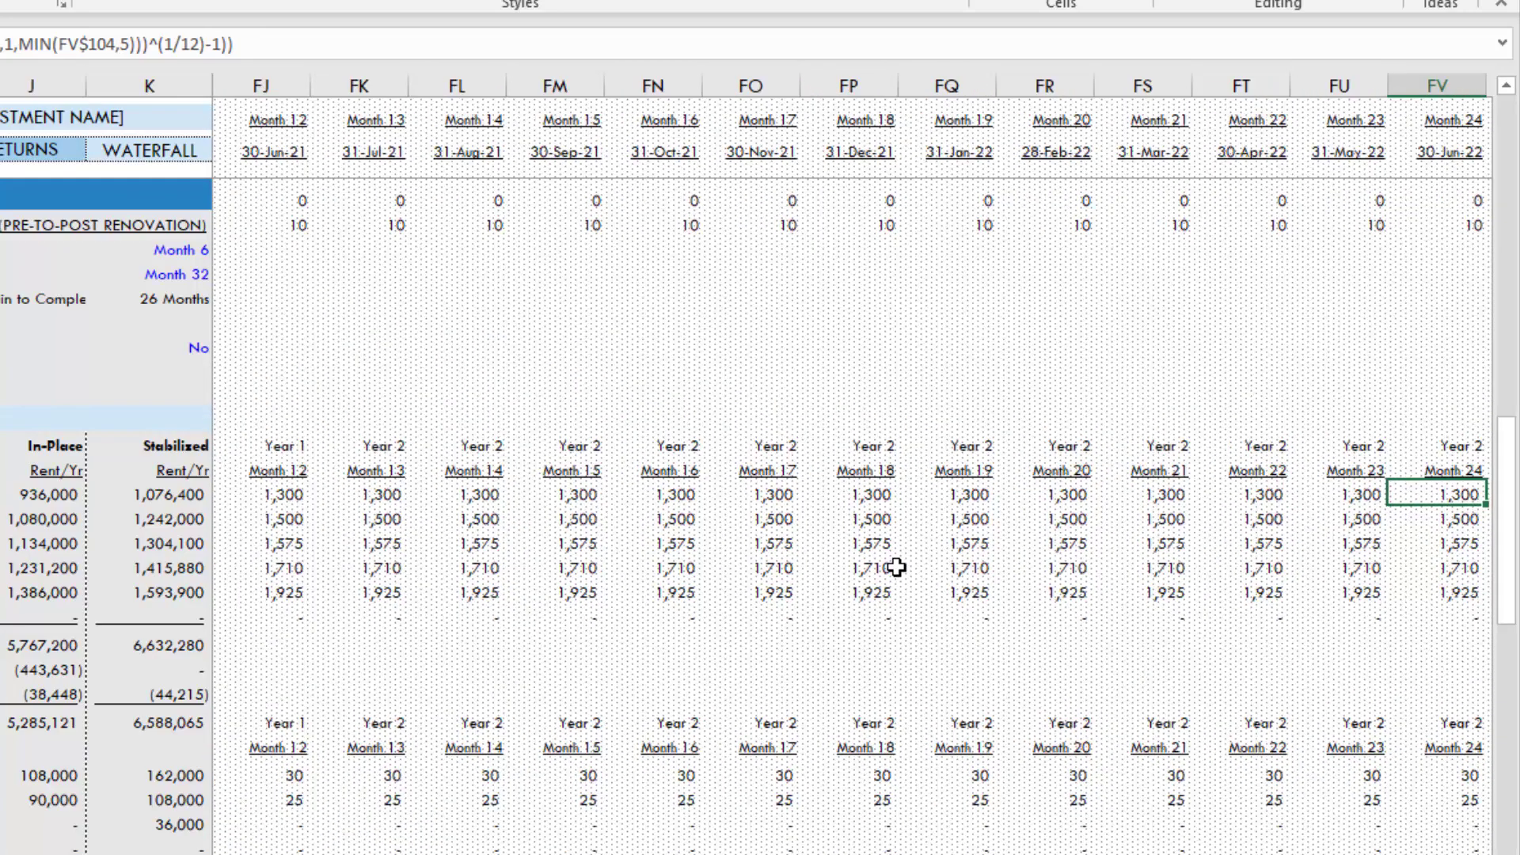
{"action": "key", "text": "Right"}
{"action": "key", "text": "Right"}
{"action": "key", "text": "Left"}
{"action": "key", "text": "Left"}
{"action": "key", "text": "Left"}
{"action": "key", "text": "Left"}
{"action": "key", "text": "Left"}
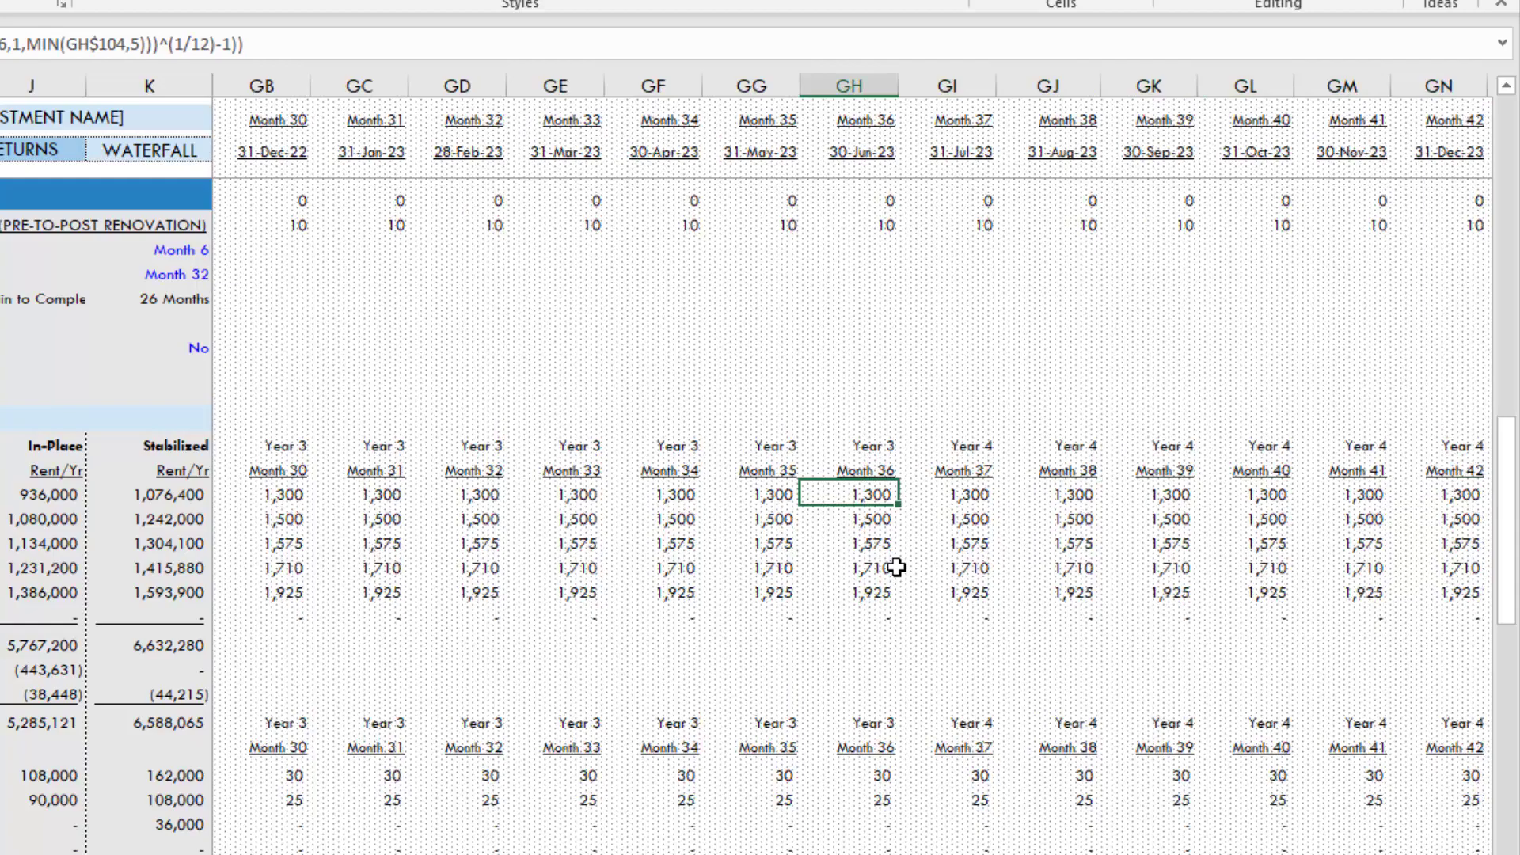
- Follow the Studio pre-reno rent from Month 36 to the end of the schedule at Month 132 in column JZ
{"action": "key", "text": "Right"}
{"action": "key", "text": "Right"}
{"action": "key", "text": "Right"}
{"action": "key", "text": "Right"}
{"action": "key", "text": "Right"}
{"action": "key", "text": "Right"}
{"action": "key", "text": "Right"}
{"action": "key", "text": "Right"}
{"action": "key", "text": "Right"}
{"action": "key", "text": "Right"}
{"action": "key", "text": "Right"}
{"action": "key", "text": "Right"}
{"action": "key", "text": "Right"}
{"action": "key", "text": "Right"}
{"action": "key", "text": "Right"}
{"action": "key", "text": "Right"}
{"action": "key", "text": "Right"}
{"action": "key", "text": "Right"}
{"action": "key", "text": "Right"}
{"action": "key", "text": "Right"}
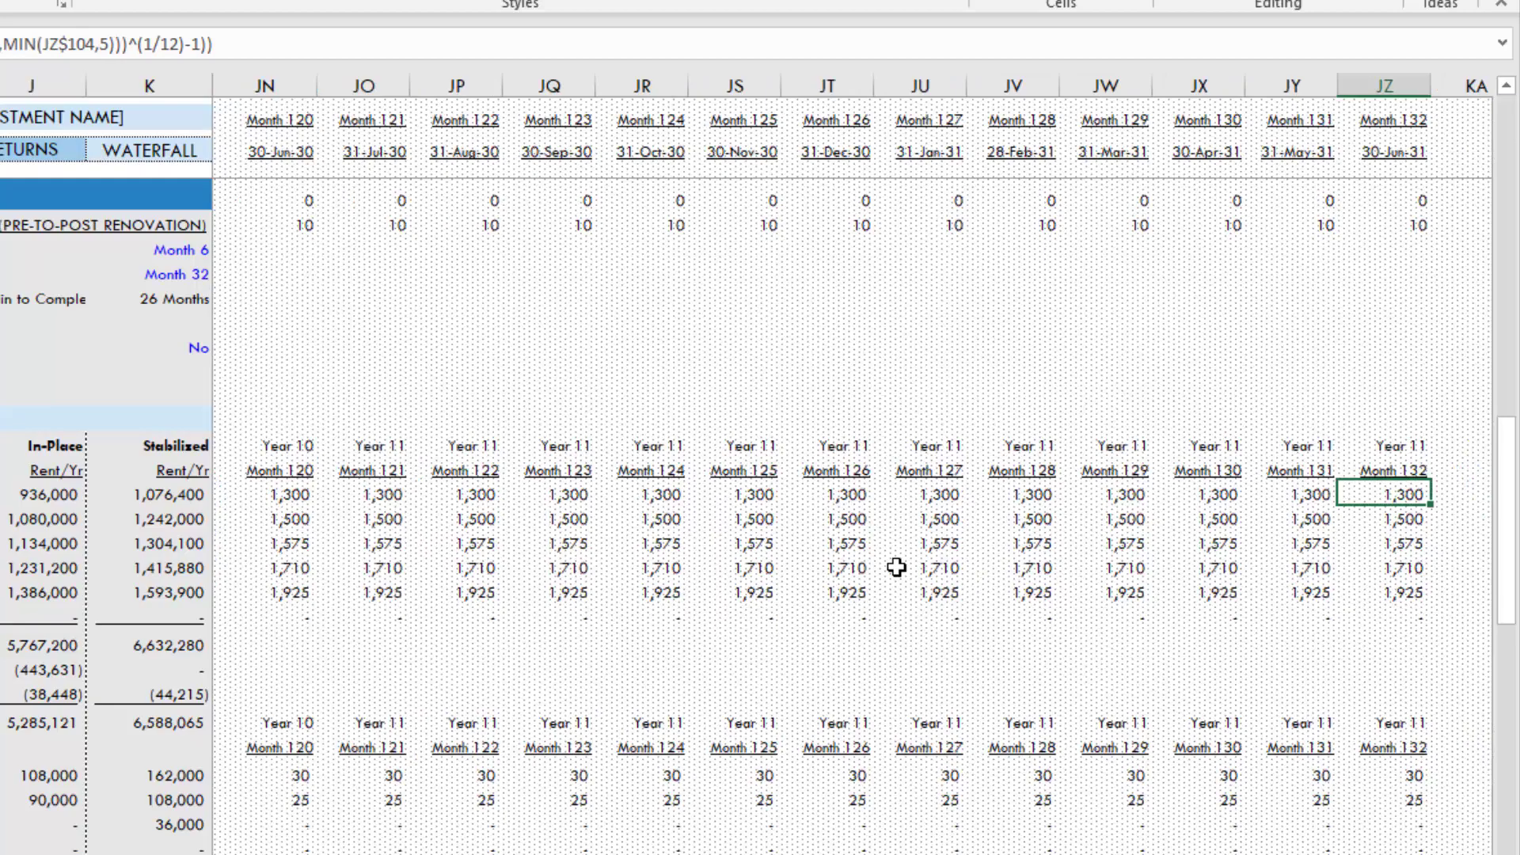
- Examine the CALCULATIONS 2 section, from the Studio post-reno rent in column KH to the Post-Reno heading in KB
{"action": "key", "text": "Right"}
{"action": "key", "text": "Right"}
{"action": "key", "text": "Right"}
{"action": "key", "text": "Right"}
{"action": "key", "text": "Right"}
{"action": "key", "text": "Right"}
{"action": "key", "text": "Right"}
{"action": "key", "text": "Right"}
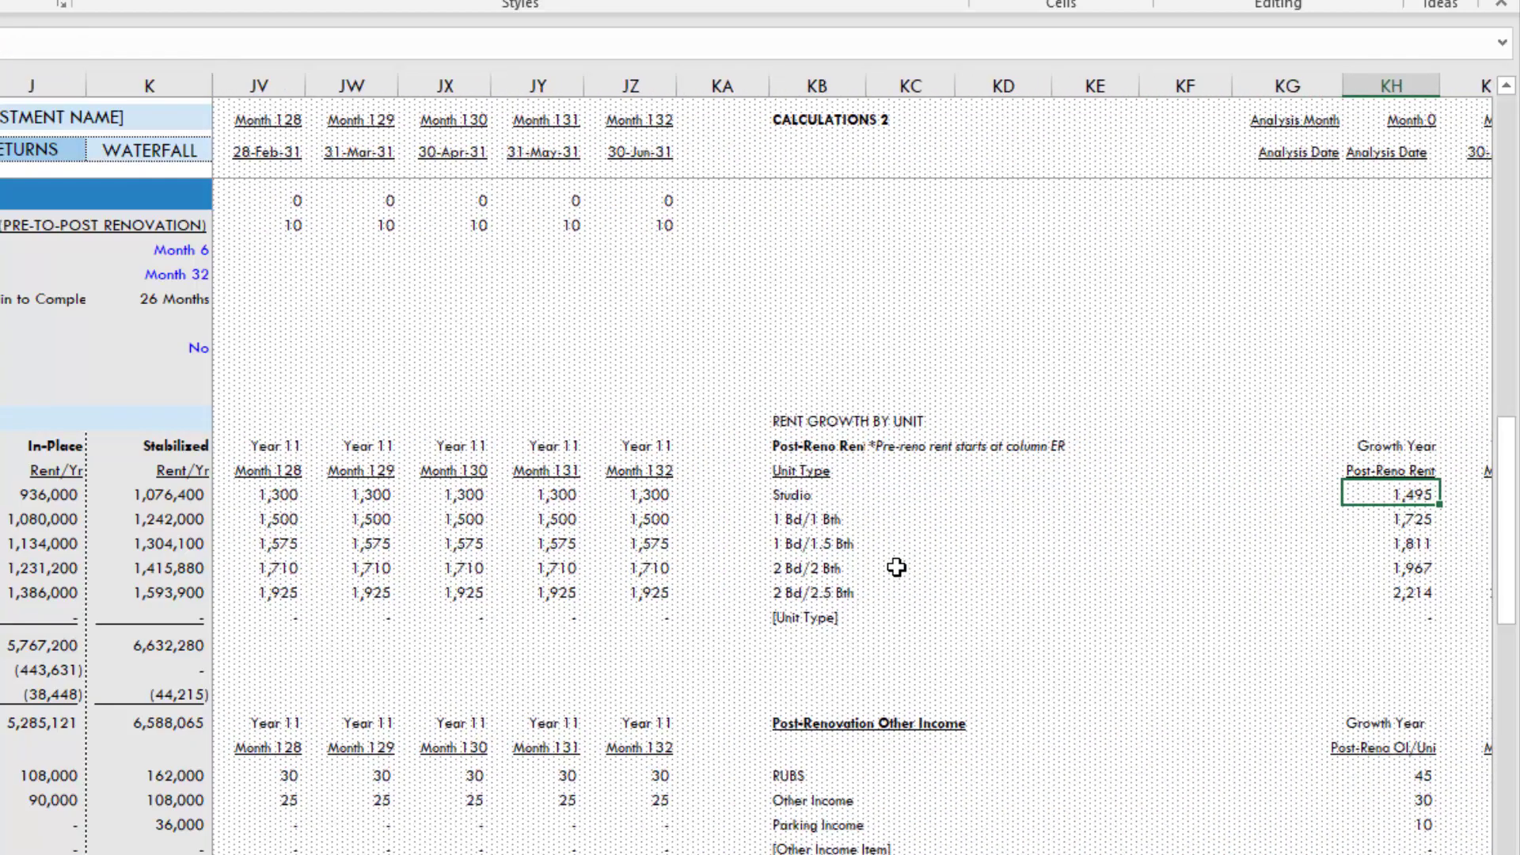
{"action": "left_click", "coordinate": [799, 448]}
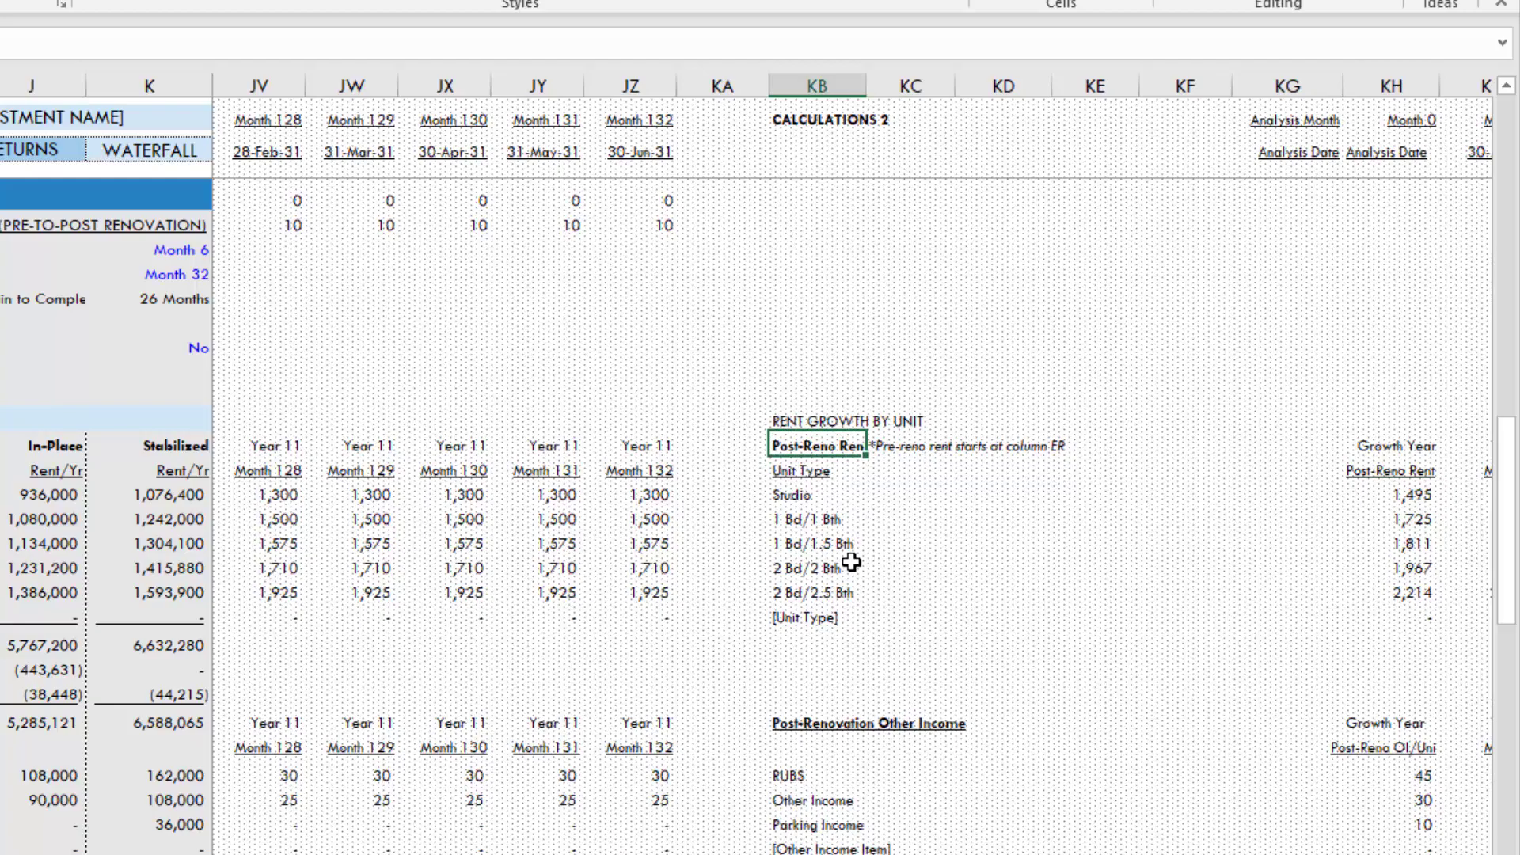
- Trace the Studio post-reno rent from its unit type label across the months to Month 36 in column LR
{"action": "key", "text": "Down"}
{"action": "key", "text": "Down"}
{"action": "key", "text": "Right"}
{"action": "key", "text": "Right"}
{"action": "key", "text": "Right"}
{"action": "key", "text": "Right"}
{"action": "key", "text": "Right"}
{"action": "key", "text": "Right"}
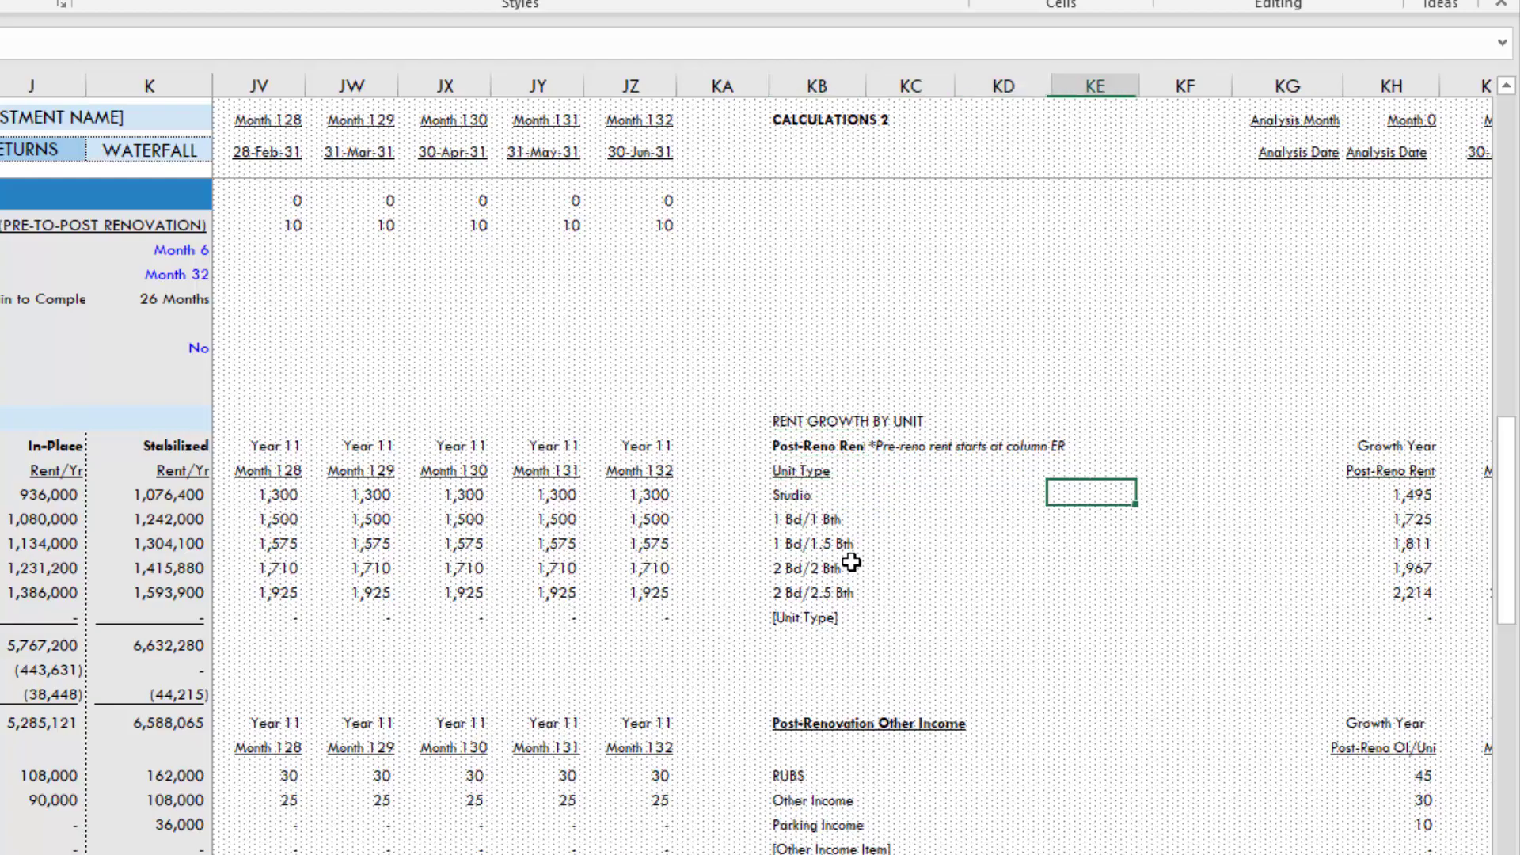
{"action": "key", "text": "Right"}
{"action": "key", "text": "Right"}
{"action": "key", "text": "Right"}
{"action": "key", "text": "Right"}
{"action": "key", "text": "Right"}
{"action": "key", "text": "Right"}
{"action": "key", "text": "Right"}
{"action": "key", "text": "Right"}
{"action": "key", "text": "Right"}
{"action": "key", "text": "Right"}
{"action": "key", "text": "Right"}
{"action": "key", "text": "Right"}
{"action": "key", "text": "Right"}
{"action": "key", "text": "Right"}
{"action": "key", "text": "Right"}
{"action": "key", "text": "Right"}
{"action": "key", "text": "Right"}
{"action": "key", "text": "Right"}
{"action": "key", "text": "Right"}
{"action": "key", "text": "Right"}
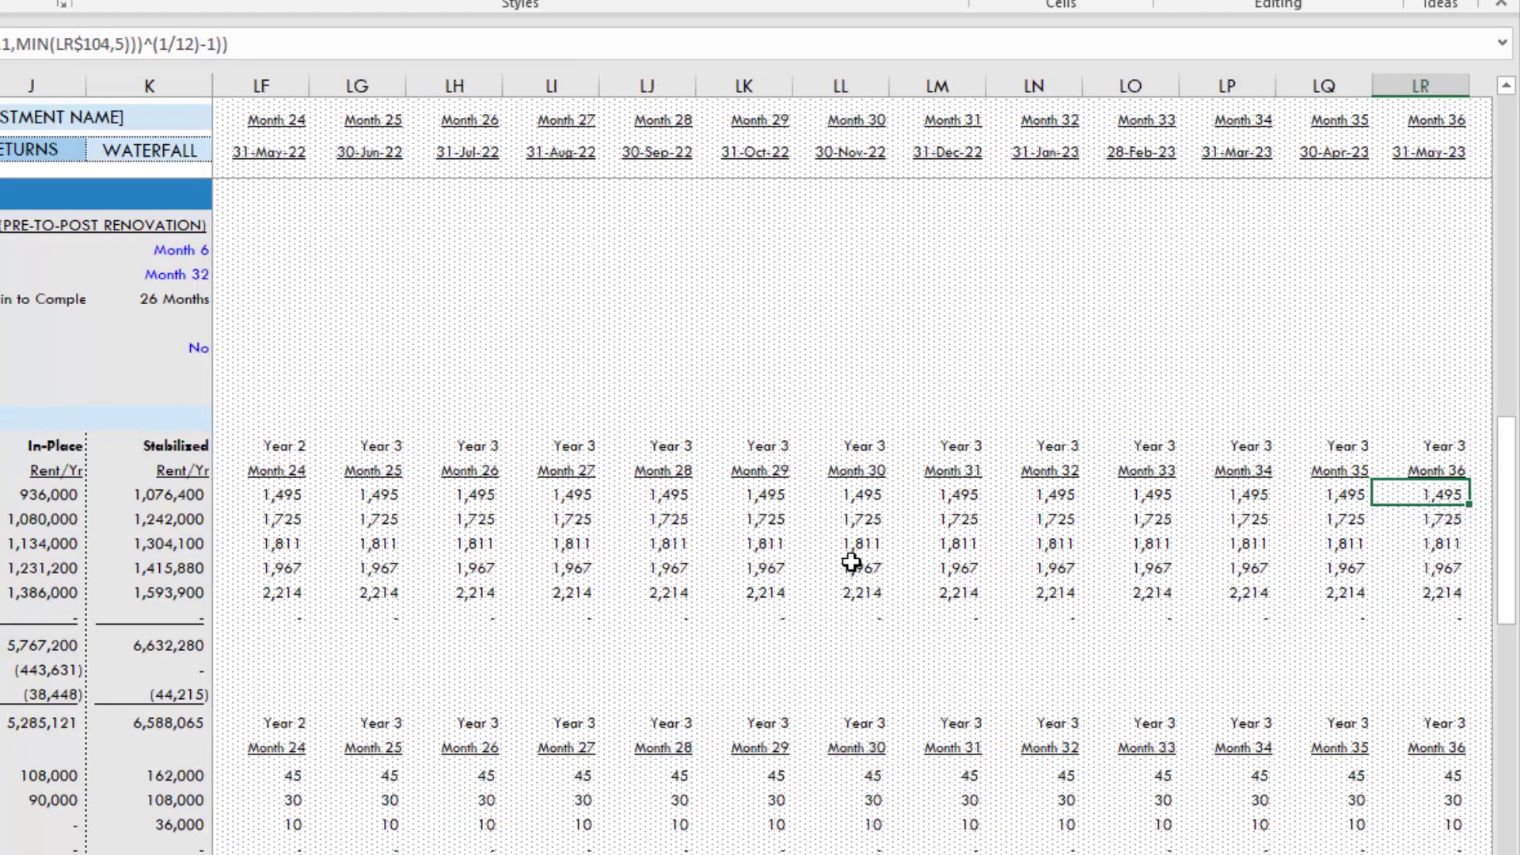
- Examine the Studio post-reno rent growth formulas for Months 40 to 43 in columns LV to LY
{"action": "key", "text": "Left"}
{"action": "key", "text": "Left"}
{"action": "key", "text": "Left"}
{"action": "key", "text": "Left"}
{"action": "key", "text": "Left"}
{"action": "key", "text": "Left"}
{"action": "key", "text": "Left"}
{"action": "key", "text": "Left"}
{"action": "key", "text": "Left"}
{"action": "key", "text": "Left"}
{"action": "key", "text": "Left"}
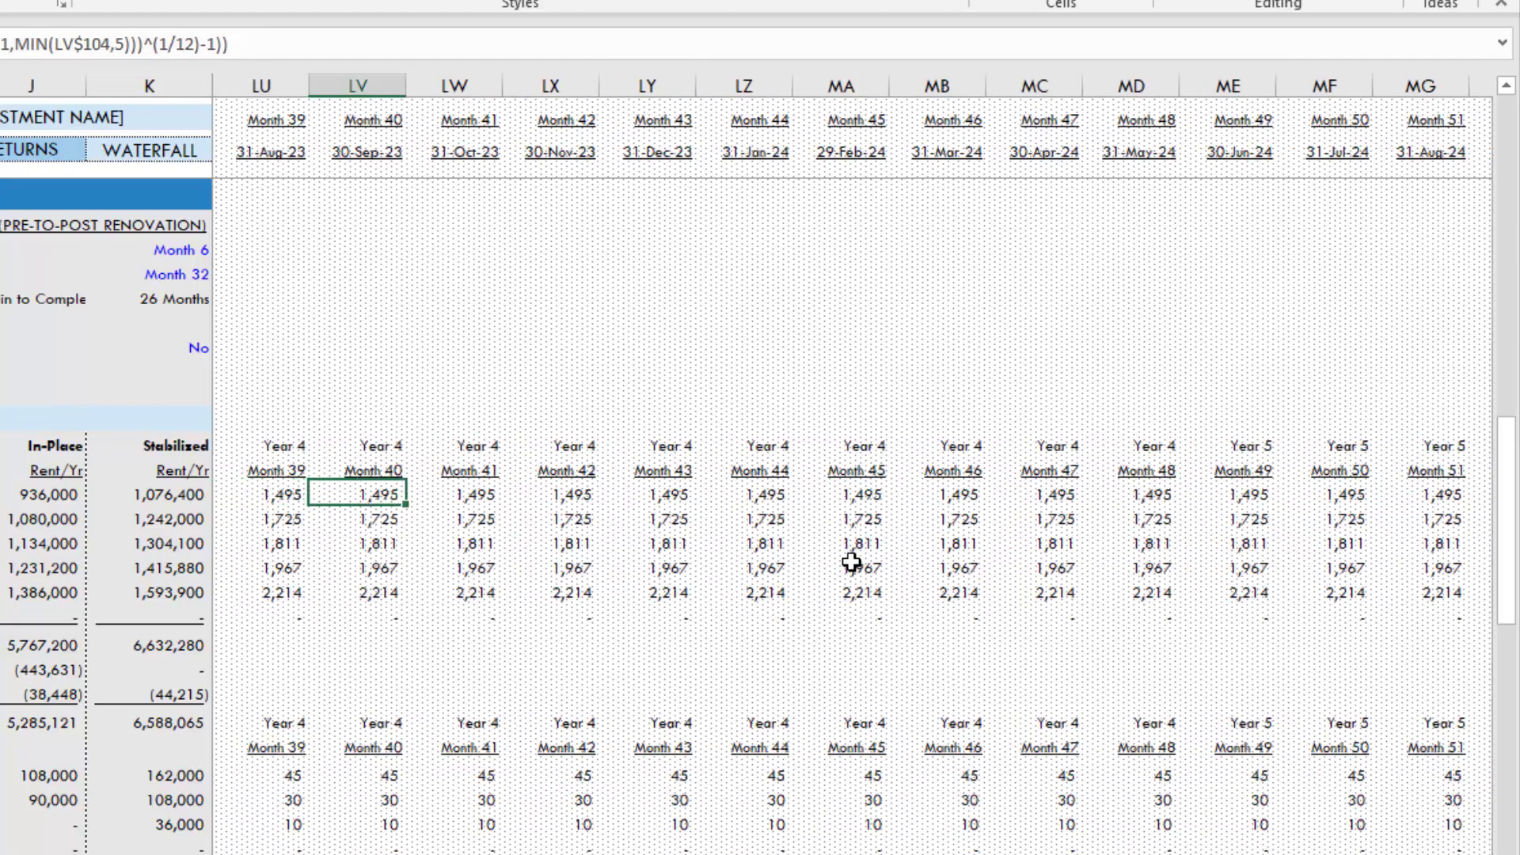
{"action": "key", "text": "Right"}
{"action": "key", "text": "Right"}
{"action": "key", "text": "Right"}
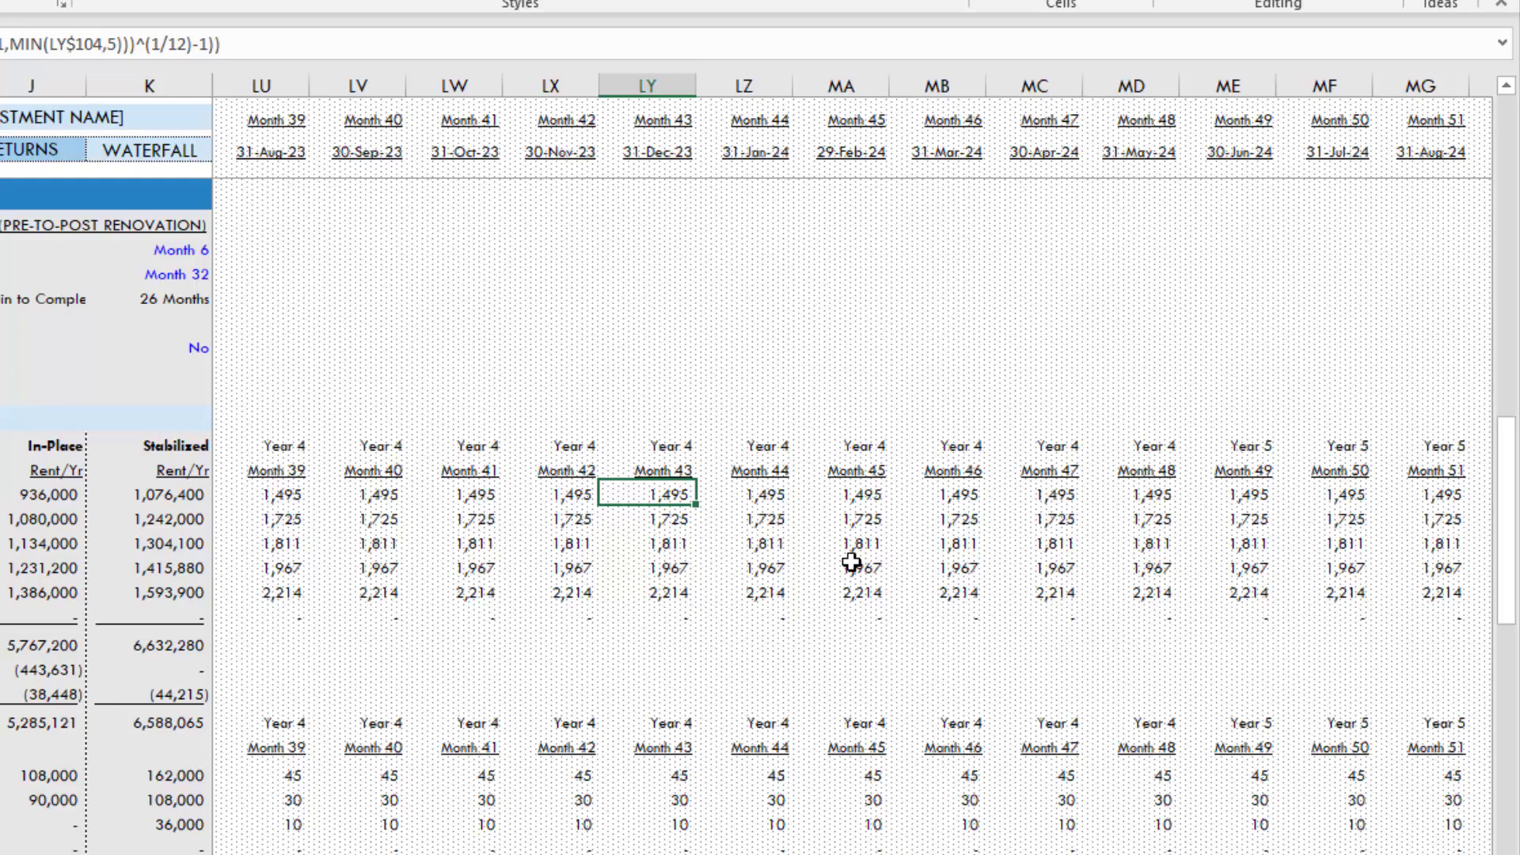
- Follow the Studio post-reno rent past Month 132 to the % Rolled-to-Market table
{"action": "key", "text": "Right"}
{"action": "key", "text": "Right"}
{"action": "key", "text": "Right"}
{"action": "key", "text": "Right"}
{"action": "key", "text": "Right"}
{"action": "key", "text": "Right"}
{"action": "key", "text": "Right"}
{"action": "key", "text": "Right"}
{"action": "key", "text": "Right"}
{"action": "key", "text": "Right"}
{"action": "key", "text": "Right"}
{"action": "key", "text": "Right"}
{"action": "key", "text": "Right"}
{"action": "key", "text": "Right"}
{"action": "key", "text": "Right"}
{"action": "key", "text": "Right"}
{"action": "key", "text": "Right"}
{"action": "key", "text": "Right"}
{"action": "key", "text": "Right"}
{"action": "key", "text": "Right"}
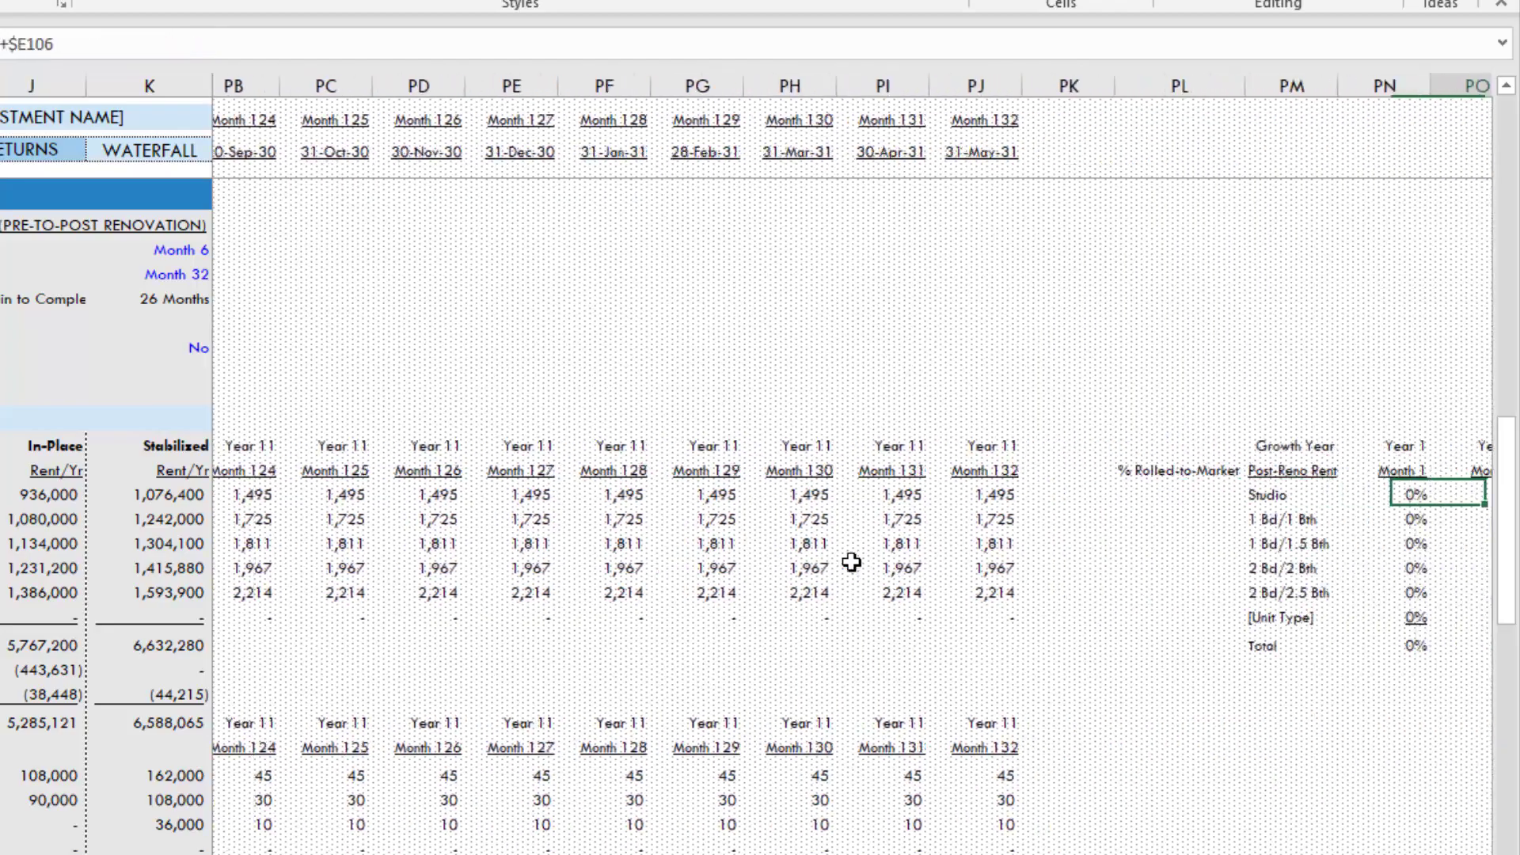
- Trace the Studio % Rolled-to-Market values from Month 1 in column PN through Month 14 in column QA and beyond
{"action": "key", "text": "Left"}
{"action": "key", "text": "Left"}
{"action": "key", "text": "Left"}
{"action": "key", "text": "Right"}
{"action": "key", "text": "Right"}
{"action": "key", "text": "Right"}
{"action": "key", "text": "Right"}
{"action": "key", "text": "Right"}
{"action": "key", "text": "Right"}
{"action": "key", "text": "Right"}
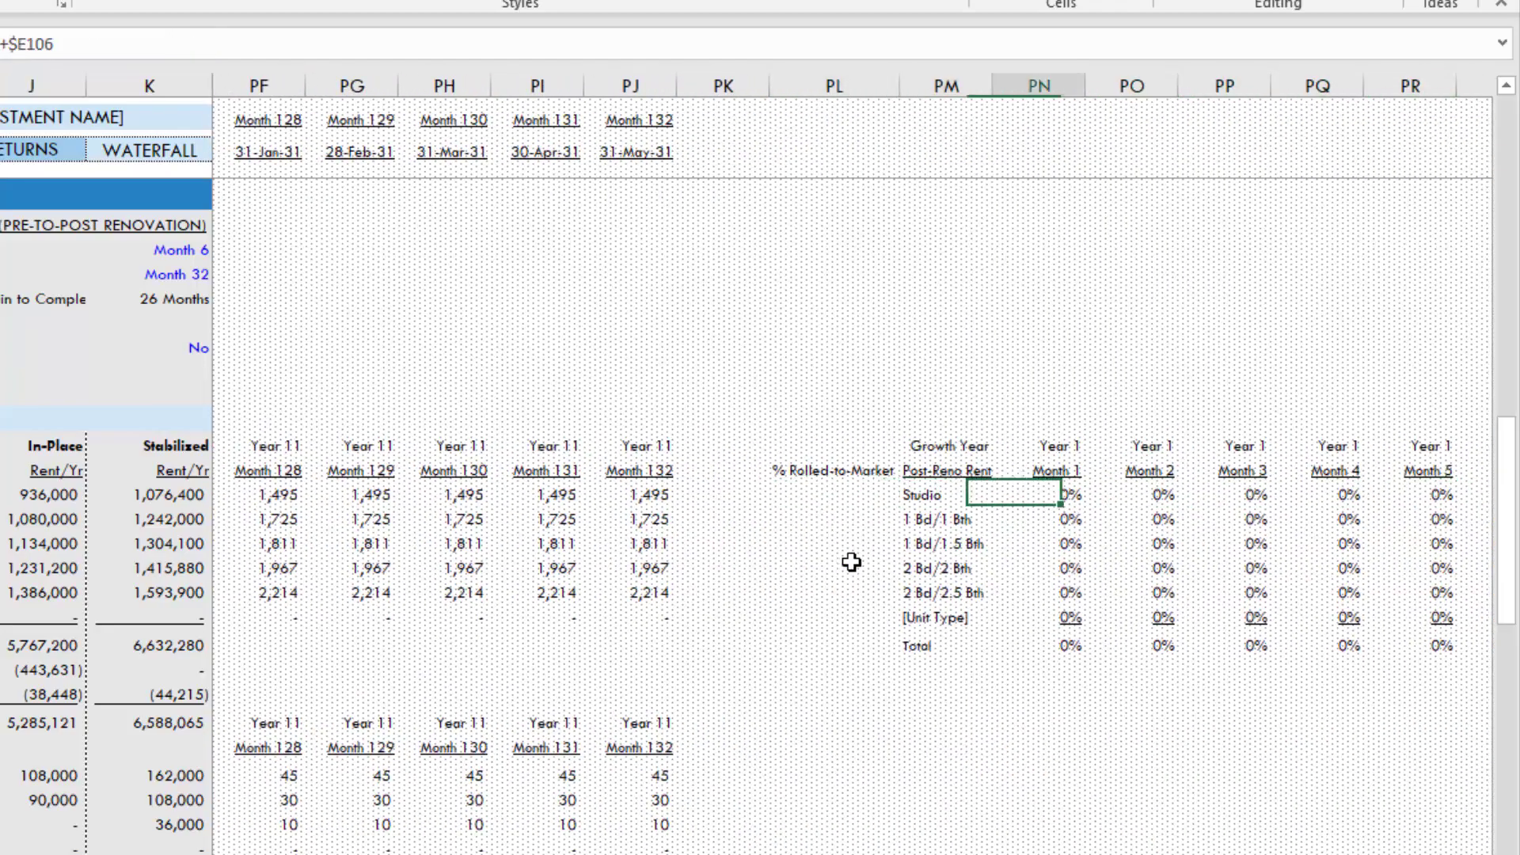
{"action": "key", "text": "Right"}
{"action": "key", "text": "Right"}
{"action": "key", "text": "Right"}
{"action": "key", "text": "Right"}
{"action": "key", "text": "Right"}
{"action": "key", "text": "Right"}
{"action": "key", "text": "Right"}
{"action": "key", "text": "Right"}
{"action": "key", "text": "Right"}
{"action": "key", "text": "Right"}
{"action": "key", "text": "Right"}
{"action": "key", "text": "Right"}
{"action": "key", "text": "Right"}
{"action": "key", "text": "Right"}
{"action": "key", "text": "Right"}
{"action": "key", "text": "Right"}
{"action": "key", "text": "Right"}
{"action": "key", "text": "Right"}
{"action": "key", "text": "Right"}
{"action": "key", "text": "Right"}
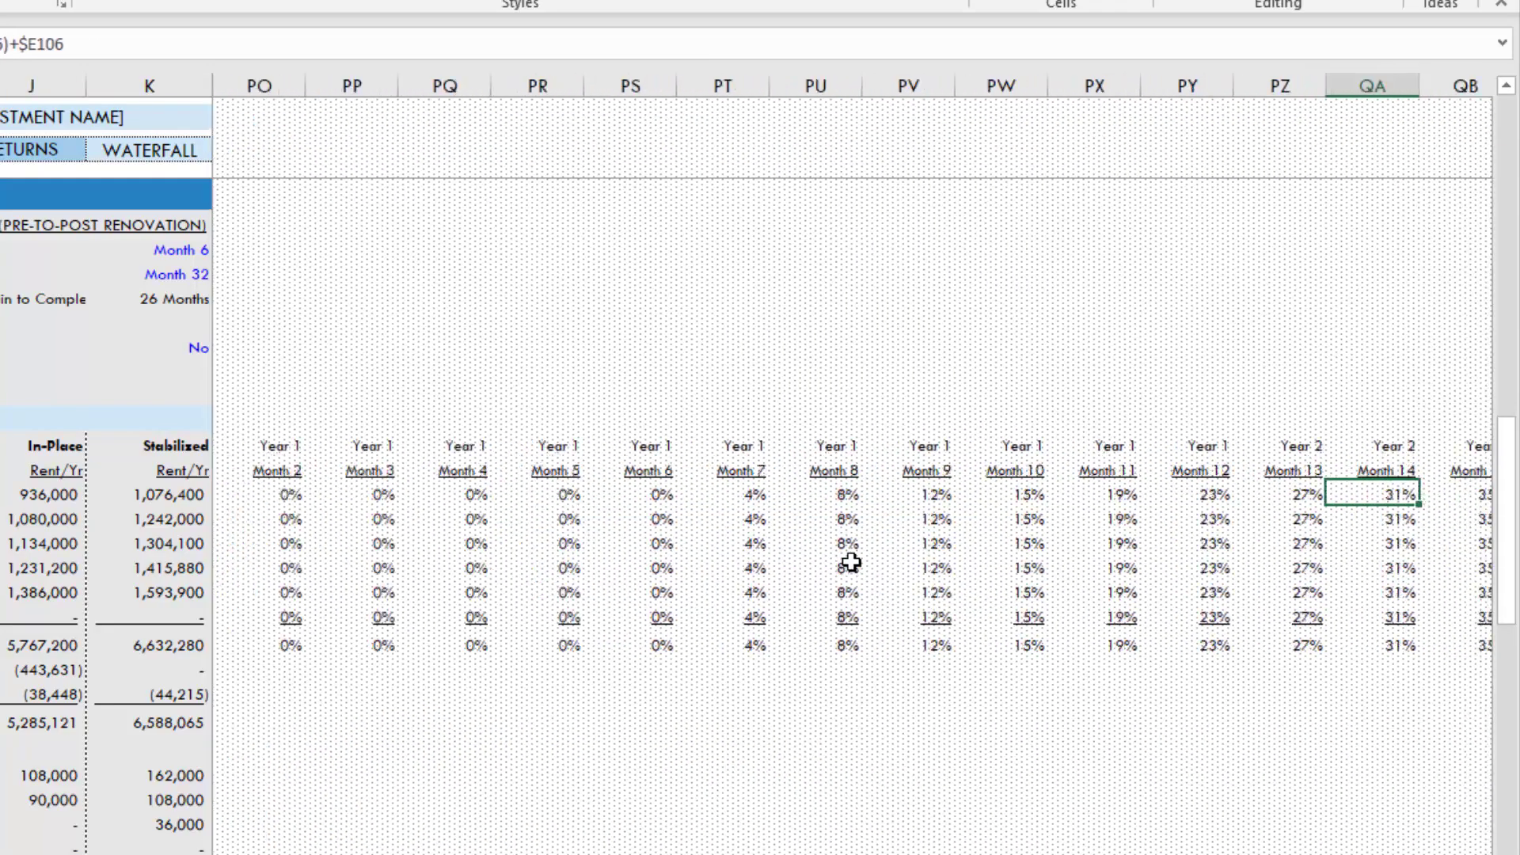
- Follow the Studio % Rolled-to-Market values back through the months to the schedule's heading column PL
{"action": "key", "text": "Left"}
{"action": "key", "text": "Left"}
{"action": "key", "text": "Left"}
{"action": "key", "text": "Left"}
{"action": "key", "text": "Left"}
{"action": "key", "text": "Left"}
{"action": "key", "text": "Left"}
{"action": "key", "text": "Left"}
{"action": "key", "text": "Left"}
{"action": "key", "text": "Left"}
{"action": "key", "text": "Left"}
{"action": "key", "text": "Left"}
{"action": "key", "text": "Left"}
{"action": "key", "text": "Left"}
{"action": "key", "text": "Left"}
{"action": "key", "text": "Left"}
{"action": "key", "text": "Left"}
{"action": "key", "text": "Left"}
{"action": "key", "text": "Left"}
{"action": "key", "text": "Left"}
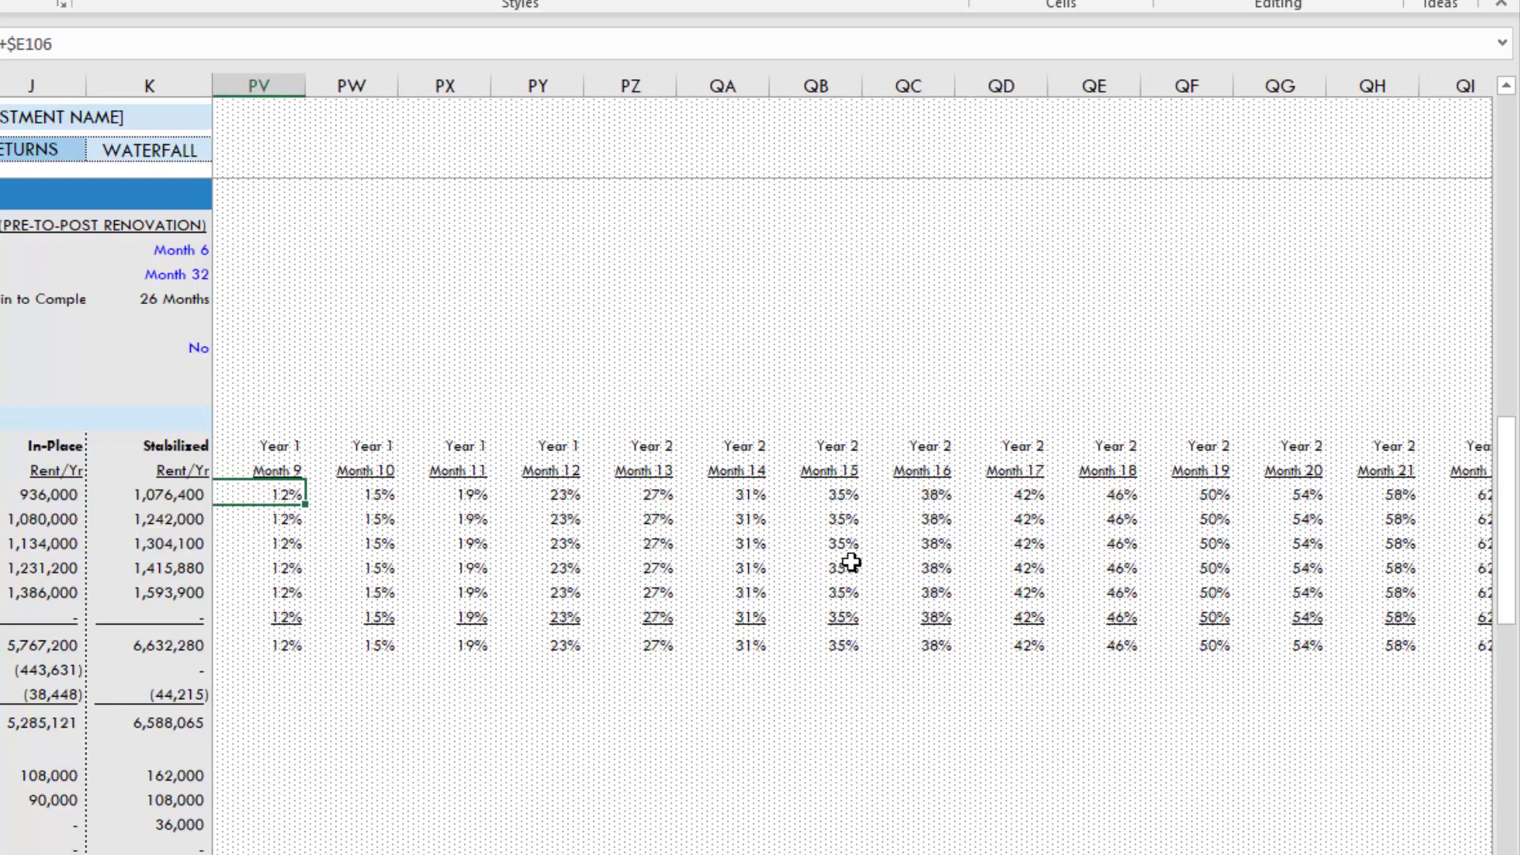
{"action": "key", "text": "Left"}
- Examine the Studio roll percentages and their formulas from Month 1 to Month 11 in column PX
{"action": "key", "text": "Right"}
{"action": "key", "text": "Right"}
{"action": "key", "text": "Right"}
{"action": "key", "text": "Right"}
{"action": "key", "text": "Right"}
{"action": "key", "text": "Right"}
{"action": "key", "text": "Right"}
{"action": "key", "text": "Right"}
{"action": "key", "text": "Right"}
{"action": "key", "text": "Right"}
{"action": "key", "text": "Right"}
{"action": "key", "text": "Right"}
{"action": "key", "text": "Right"}
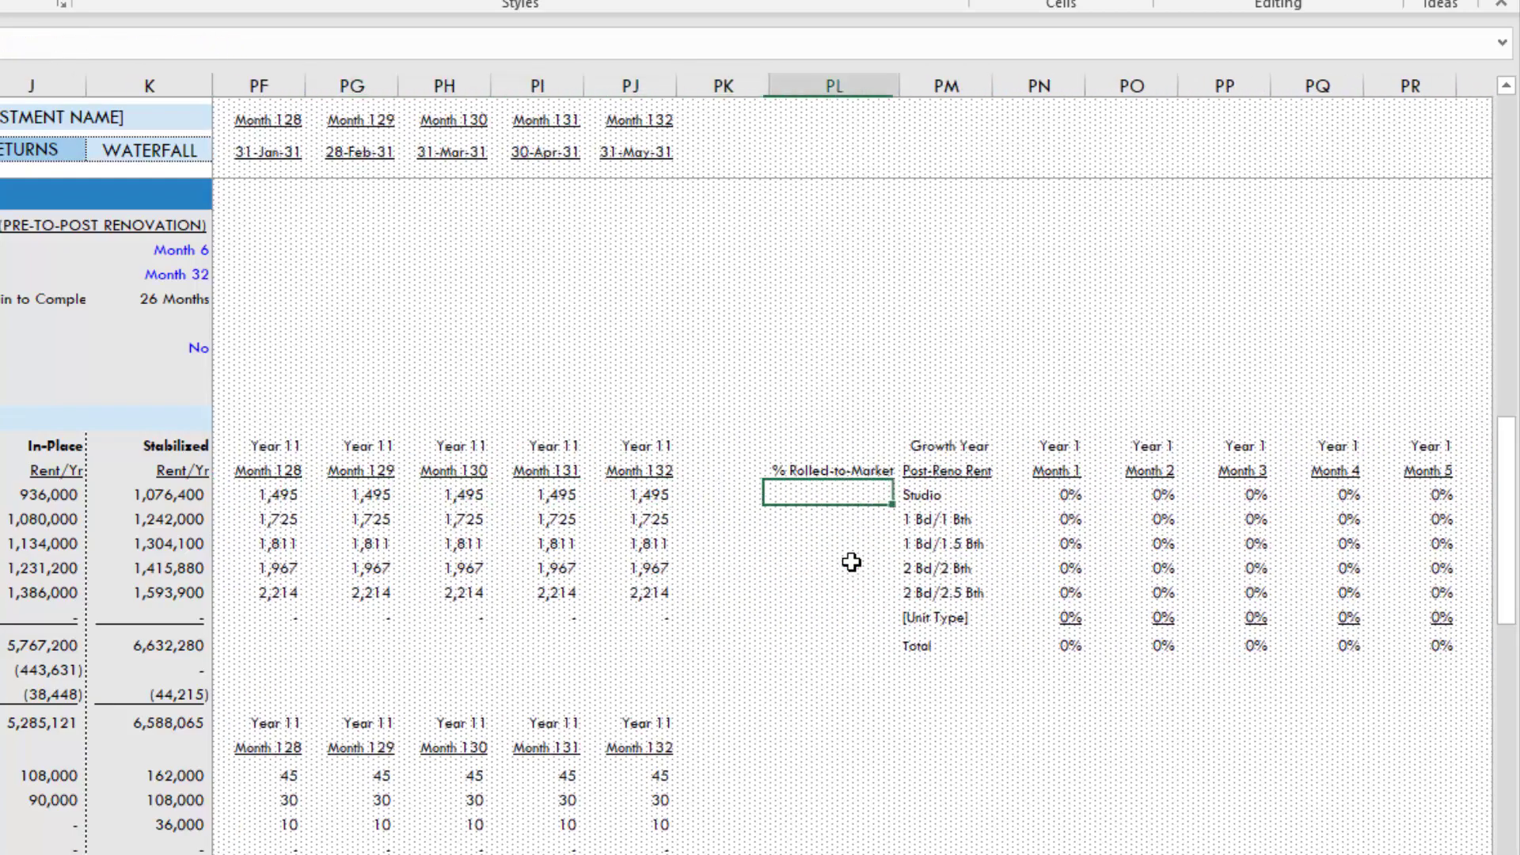
{"action": "key", "text": "Right"}
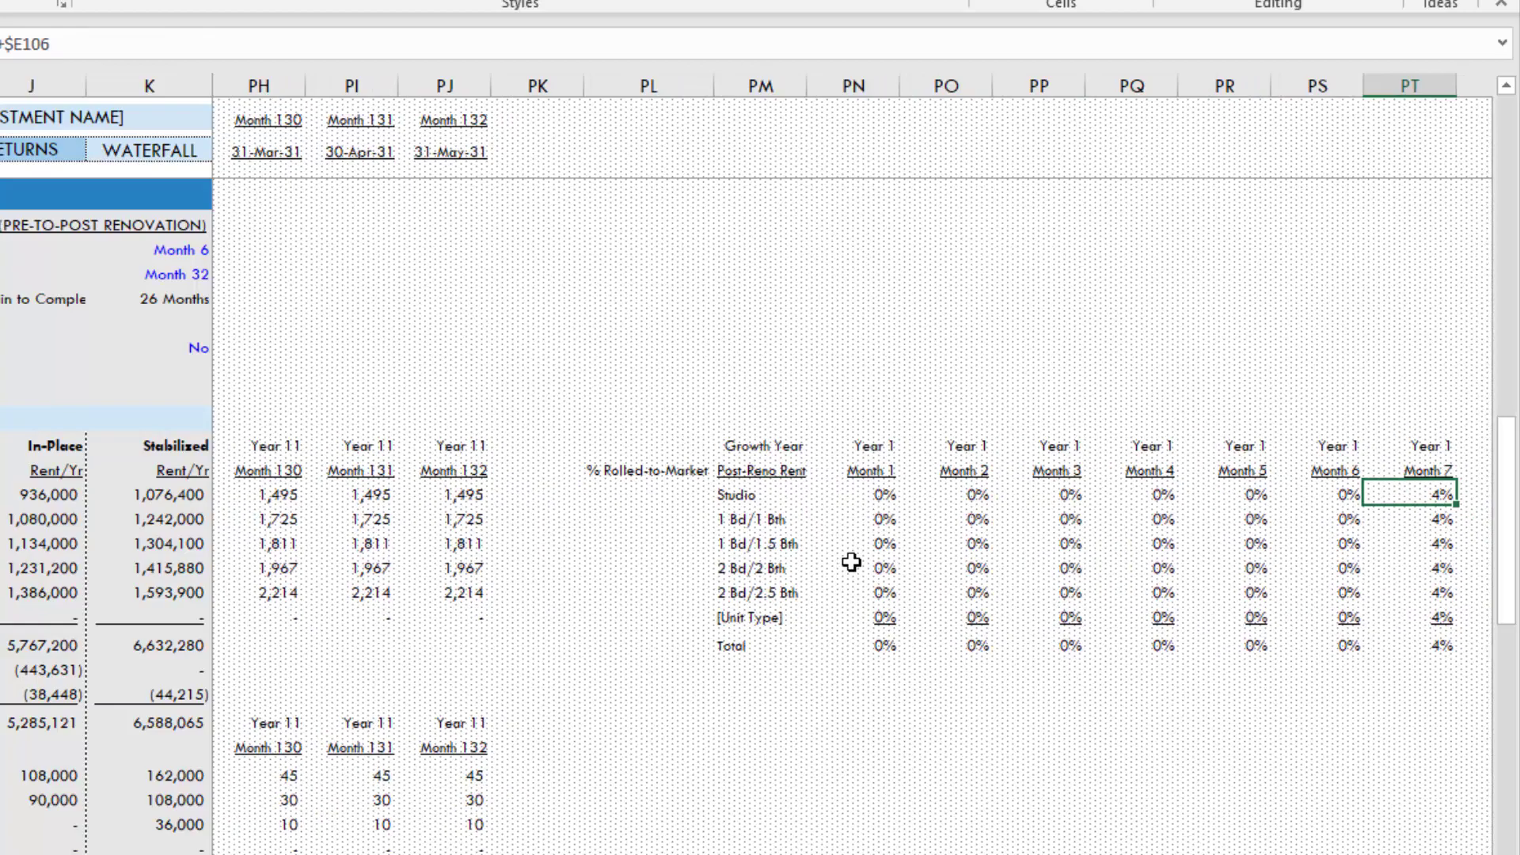
{"action": "key", "text": "Right"}
{"action": "key", "text": "Right"}
{"action": "key", "text": "Right"}
{"action": "key", "text": "Right"}
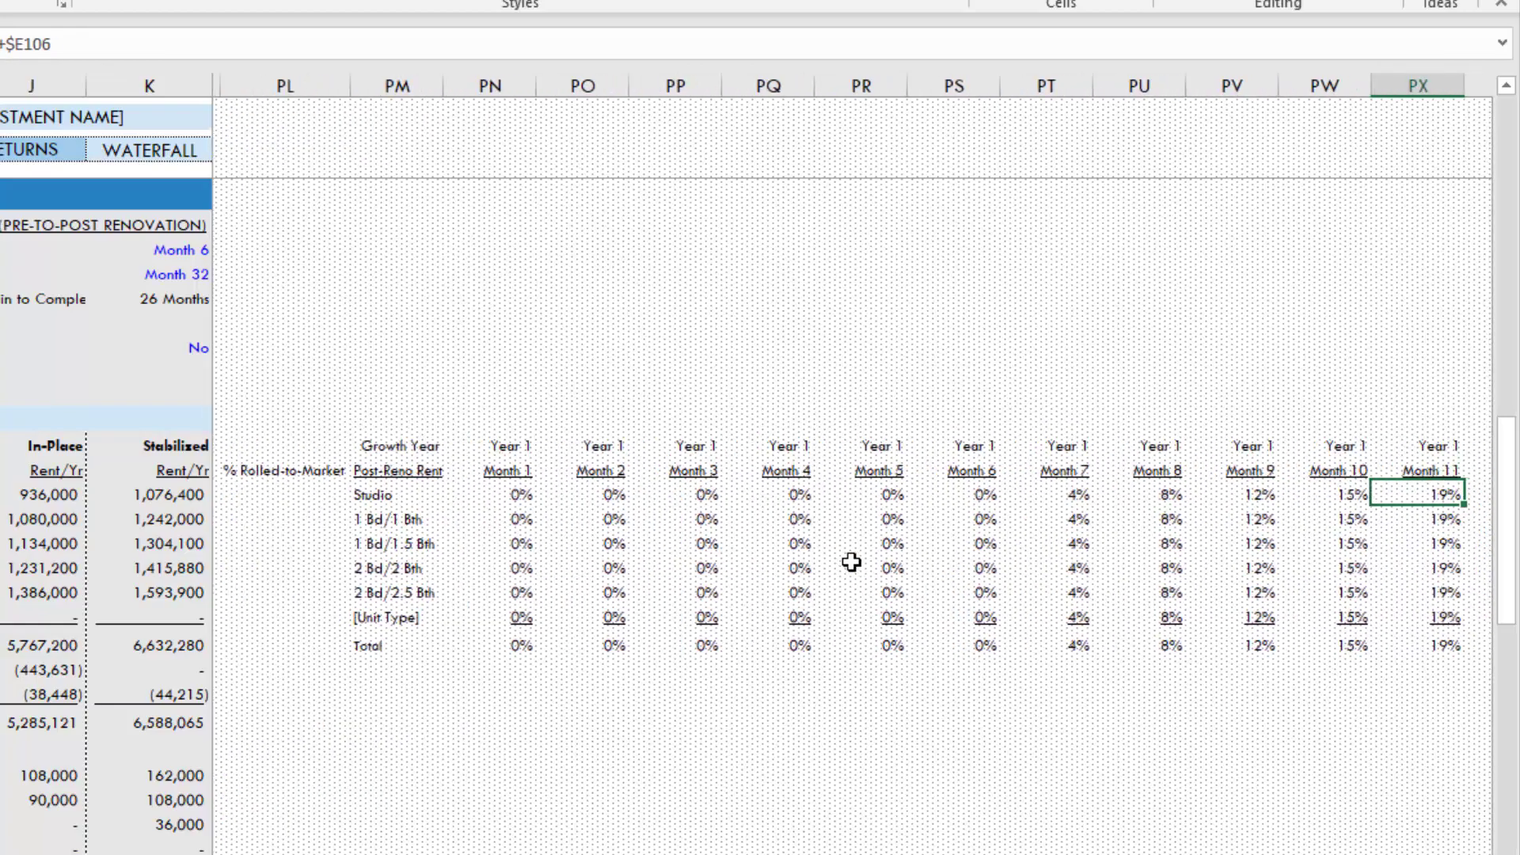
- Check the Studio roll percentages at the end of the schedule, around Months 131 and 132
{"action": "key", "text": "ctrl+Right"}
{"action": "key", "text": "Right"}
{"action": "key", "text": "Left"}
{"action": "key", "text": "Left"}
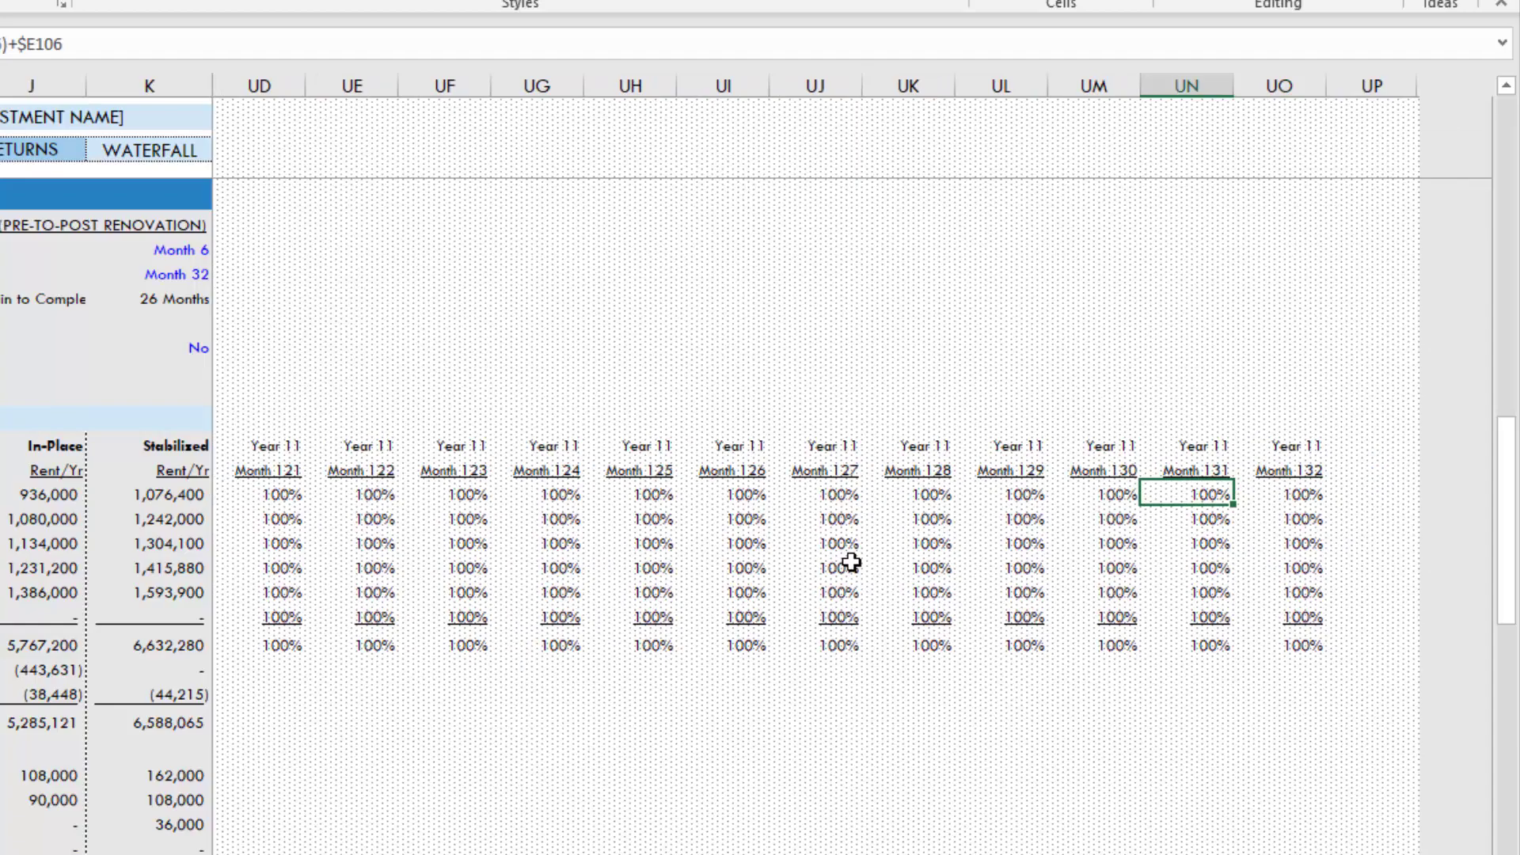
- Return to the rental income table and check the Studio % Renovated input in E106
{"action": "key", "text": "ctrl+Left"}
{"action": "key", "text": "ctrl+Left"}
{"action": "key", "text": "ctrl+Left"}
{"action": "key", "text": "ctrl+Left"}
{"action": "key", "text": "Right"}
{"action": "key", "text": "Right"}
{"action": "key", "text": "Right"}
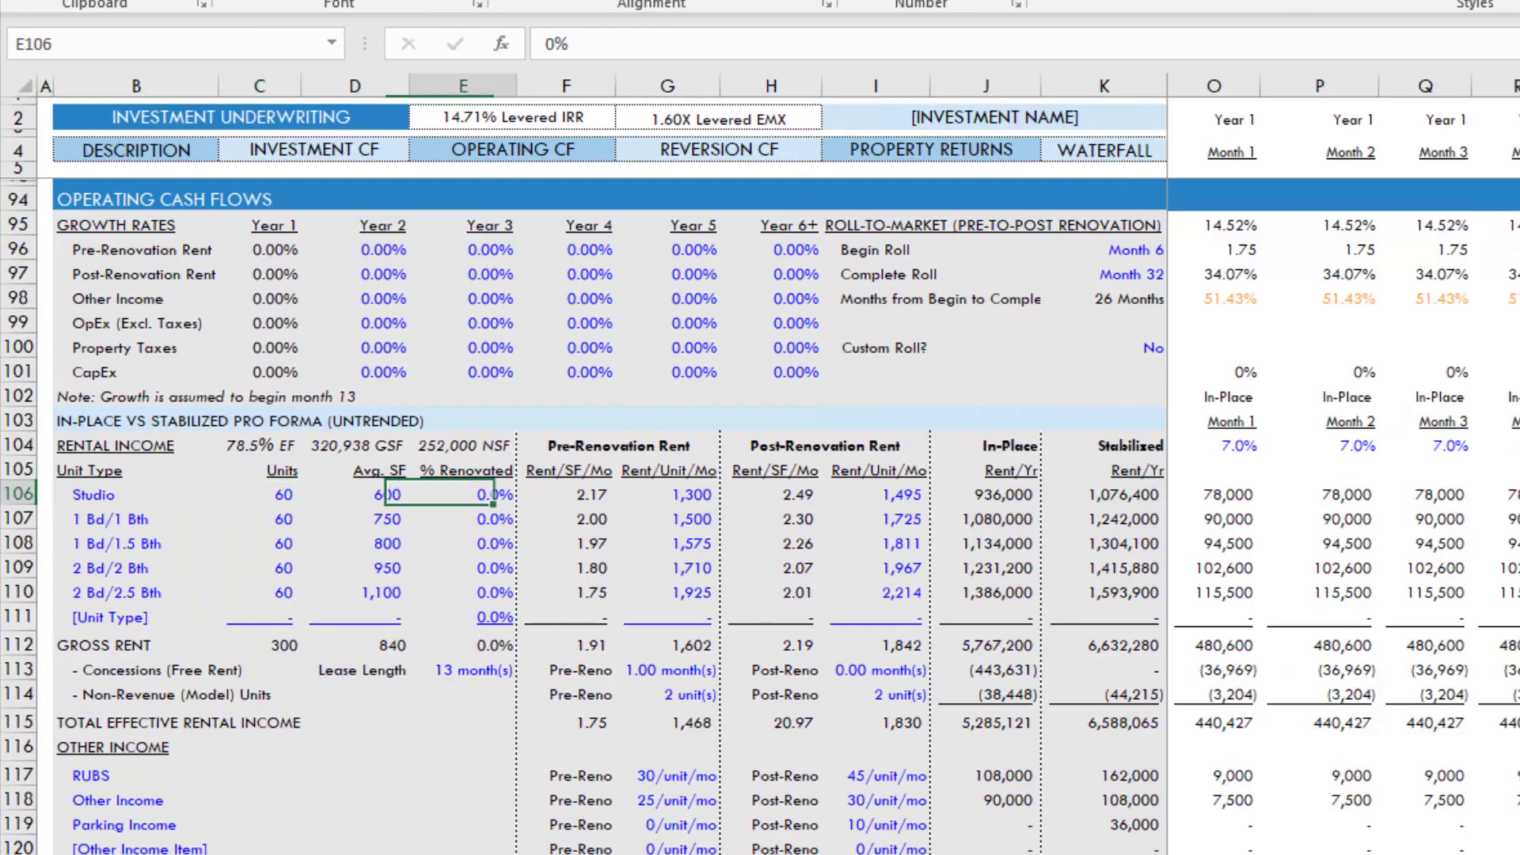
- Review the Studio row's rent assumptions and first monthly cash flows, across from % Renovated and back
{"action": "key", "text": "Right"}
{"action": "key", "text": "Right"}
{"action": "key", "text": "Right"}
{"action": "key", "text": "Right"}
{"action": "key", "text": "Right"}
{"action": "key", "text": "Right"}
{"action": "key", "text": "Right"}
{"action": "key", "text": "Right"}
{"action": "key", "text": "Right"}
{"action": "key", "text": "Right"}
{"action": "key", "text": "Right"}
{"action": "key", "text": "Left"}
{"action": "key", "text": "Left"}
{"action": "key", "text": "Left"}
{"action": "key", "text": "Left"}
{"action": "key", "text": "Left"}
{"action": "key", "text": "Left"}
{"action": "key", "text": "Left"}
{"action": "key", "text": "Left"}
{"action": "key", "text": "Left"}
{"action": "key", "text": "Left"}
{"action": "key", "text": "Left"}
- Delete the entire 1 Bd/1 Bth row 107 from the rental income table
{"action": "key", "text": "Home"}
{"action": "key", "text": "Down"}
{"action": "key", "text": "Right"}
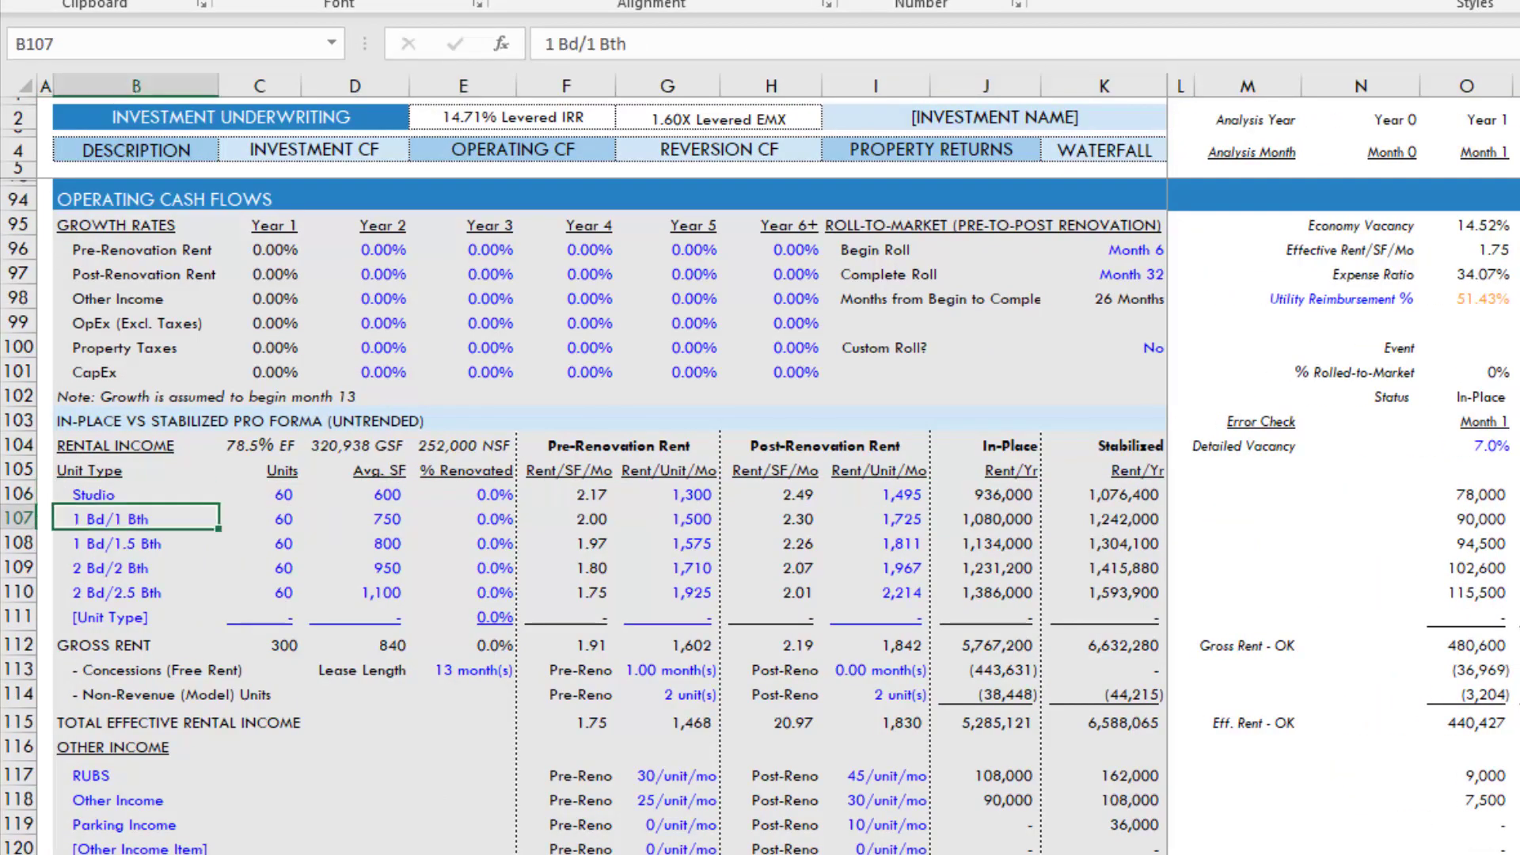
{"action": "key", "text": "shift+space"}
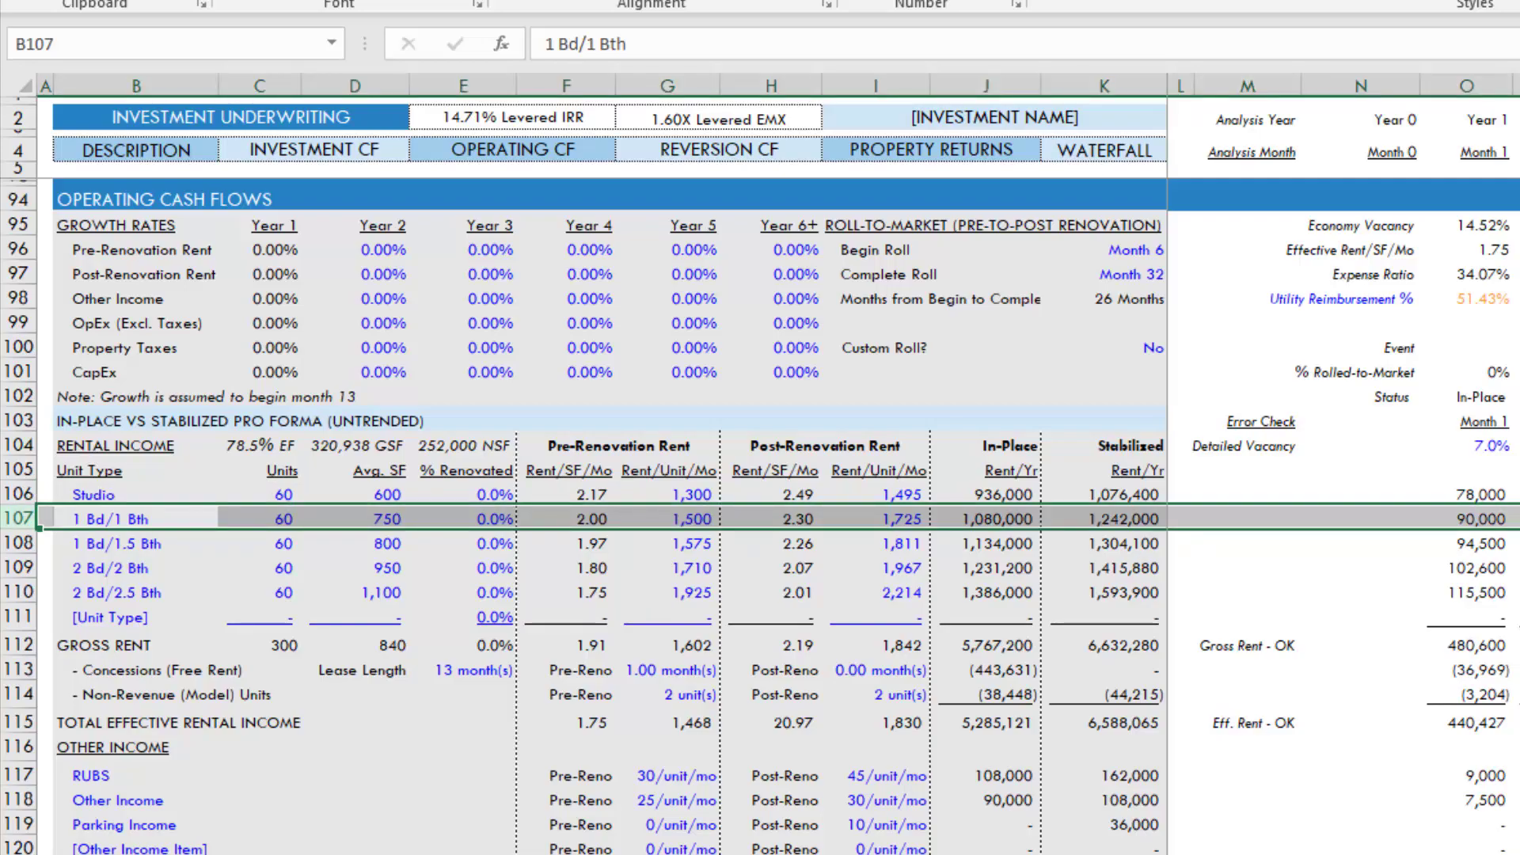
{"action": "key", "text": "ctrl+minus"}
{"action": "key", "text": "Right"}
{"action": "key", "text": "Right"}
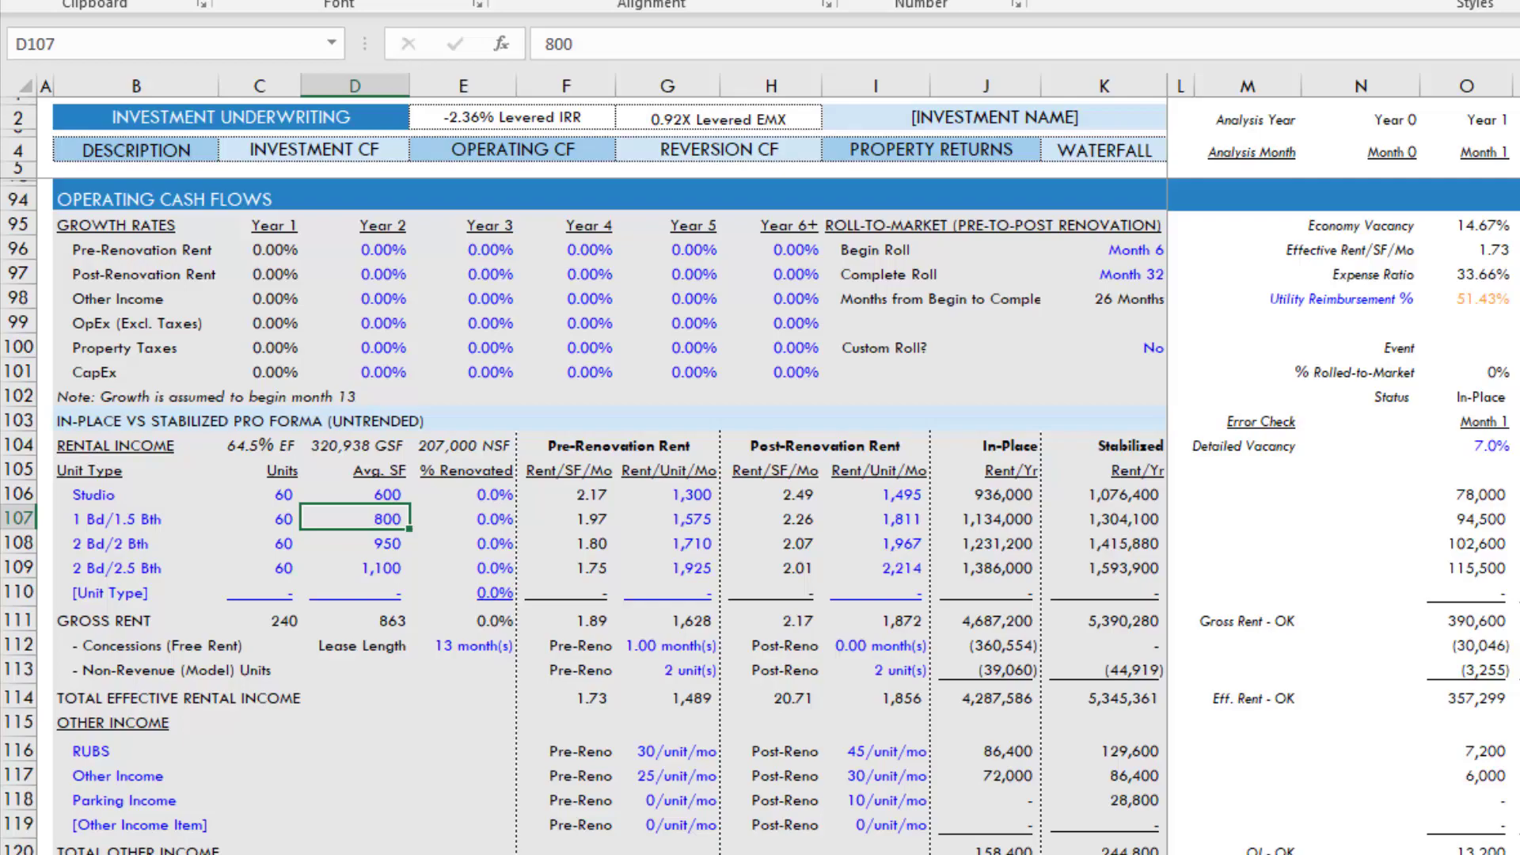
- Delete the 1 Bd/1.5 Bth, 2 Bd/2 Bth and 2 Bd/2.5 Bth rows 107 to 109 from the rental income table
{"action": "left_click", "coordinate": [259, 519]}
{"action": "left_click", "coordinate": [135, 520]}
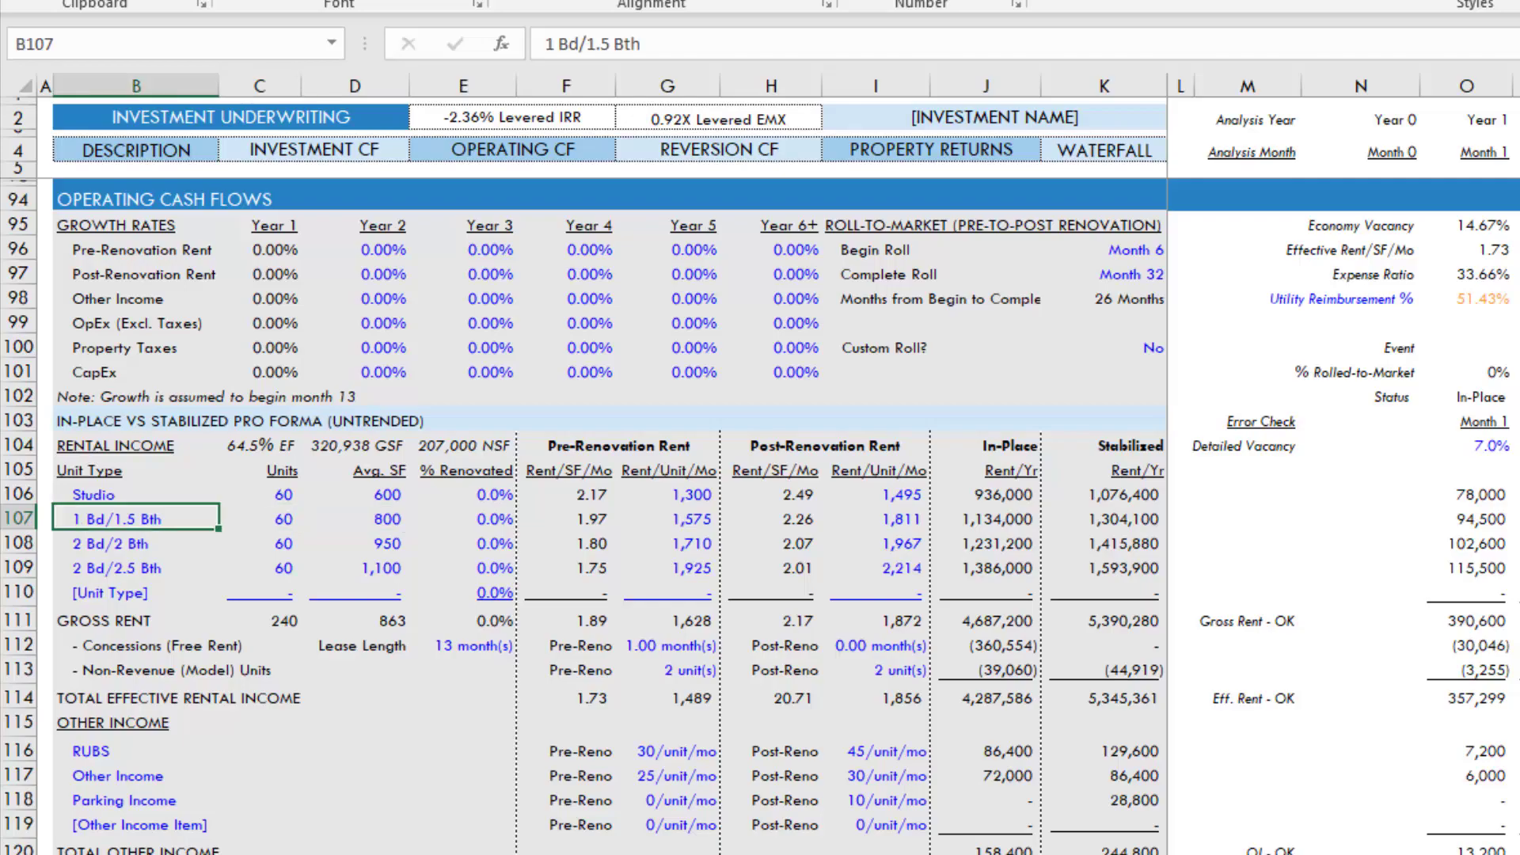
{"action": "left_click", "coordinate": [135, 543]}
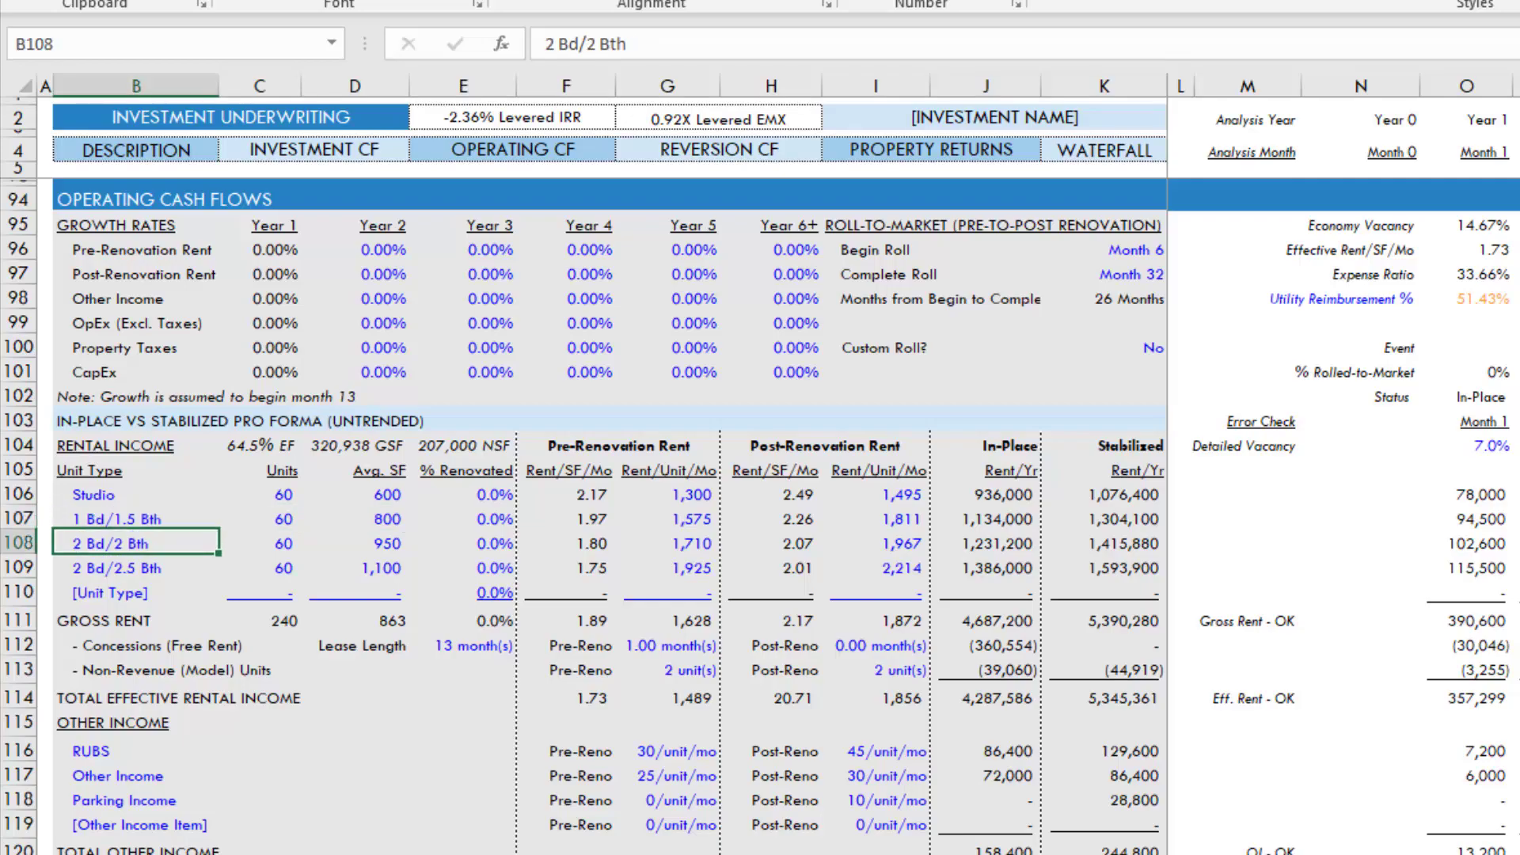
{"action": "key", "text": "BackSpace"}
{"action": "key", "text": "Escape"}
{"action": "key", "text": "shift+space"}
{"action": "key", "text": "shift+Up"}
{"action": "key", "text": "Down"}
{"action": "key", "text": "Down"}
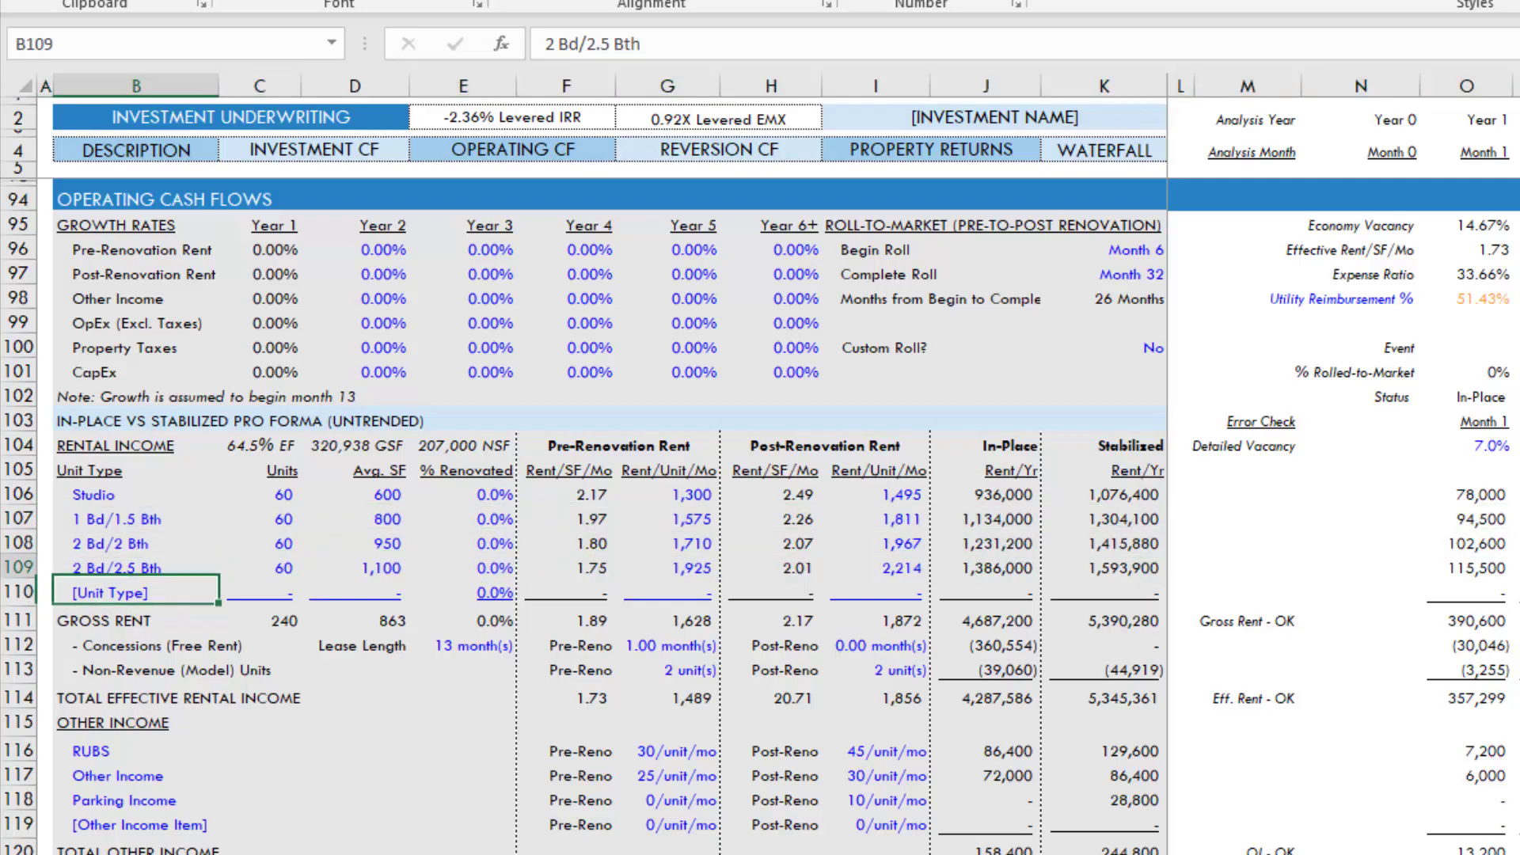
{"action": "key", "text": "Up"}
{"action": "key", "text": "shift+space"}
{"action": "key", "text": "shift+Up"}
{"action": "key", "text": "shift+Up"}
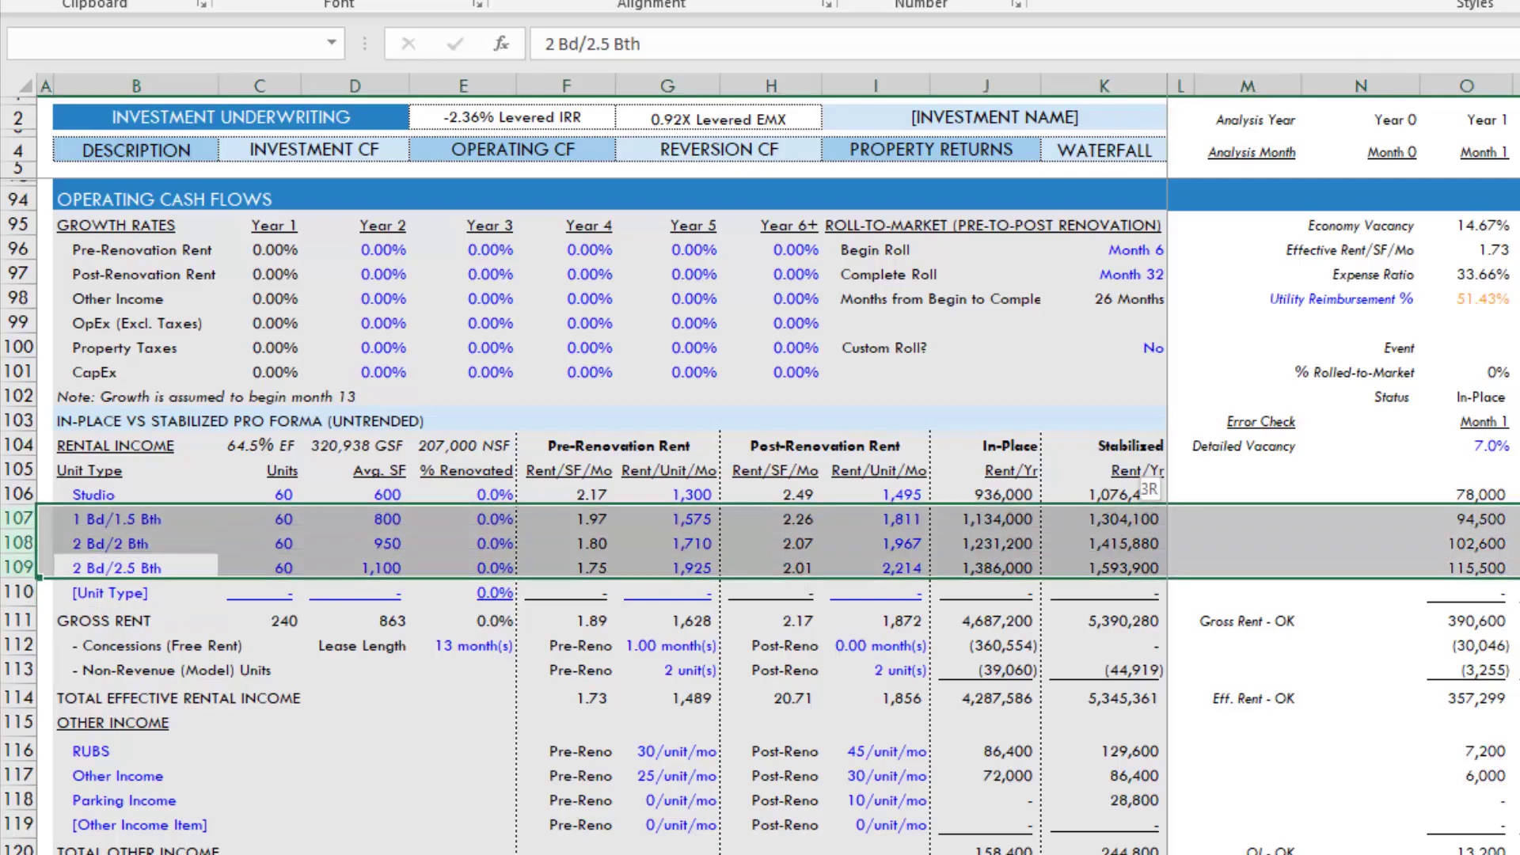
{"action": "key", "text": "ctrl+minus"}
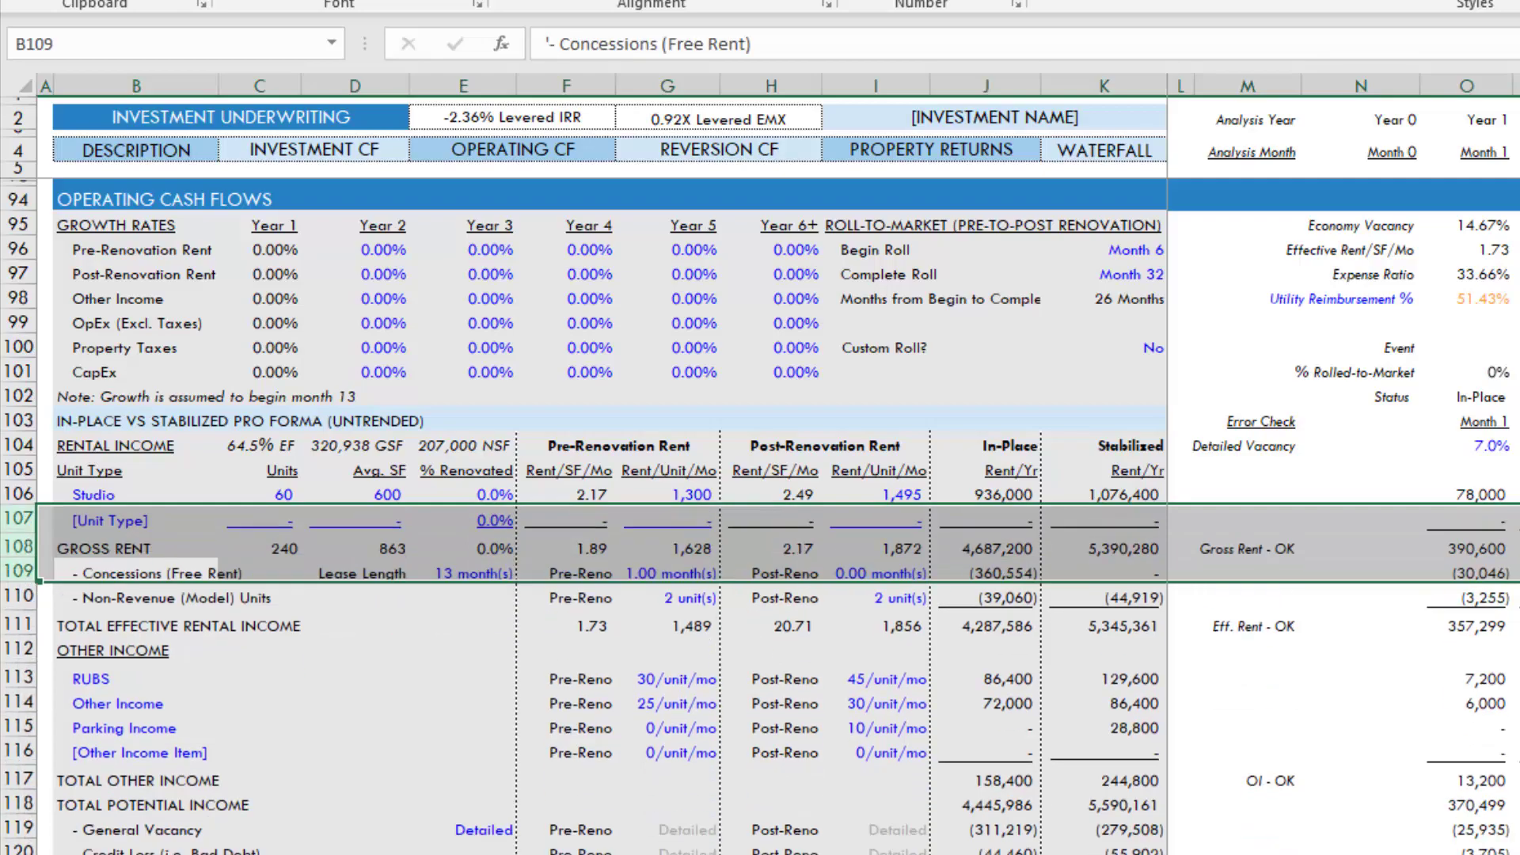
- Examine the remaining Studio and [Unit Type] rows across the rental income columns
{"action": "key", "text": "Up"}
{"action": "key", "text": "Right"}
{"action": "key", "text": "Left"}
{"action": "key", "text": "Up"}
{"action": "key", "text": "Up"}
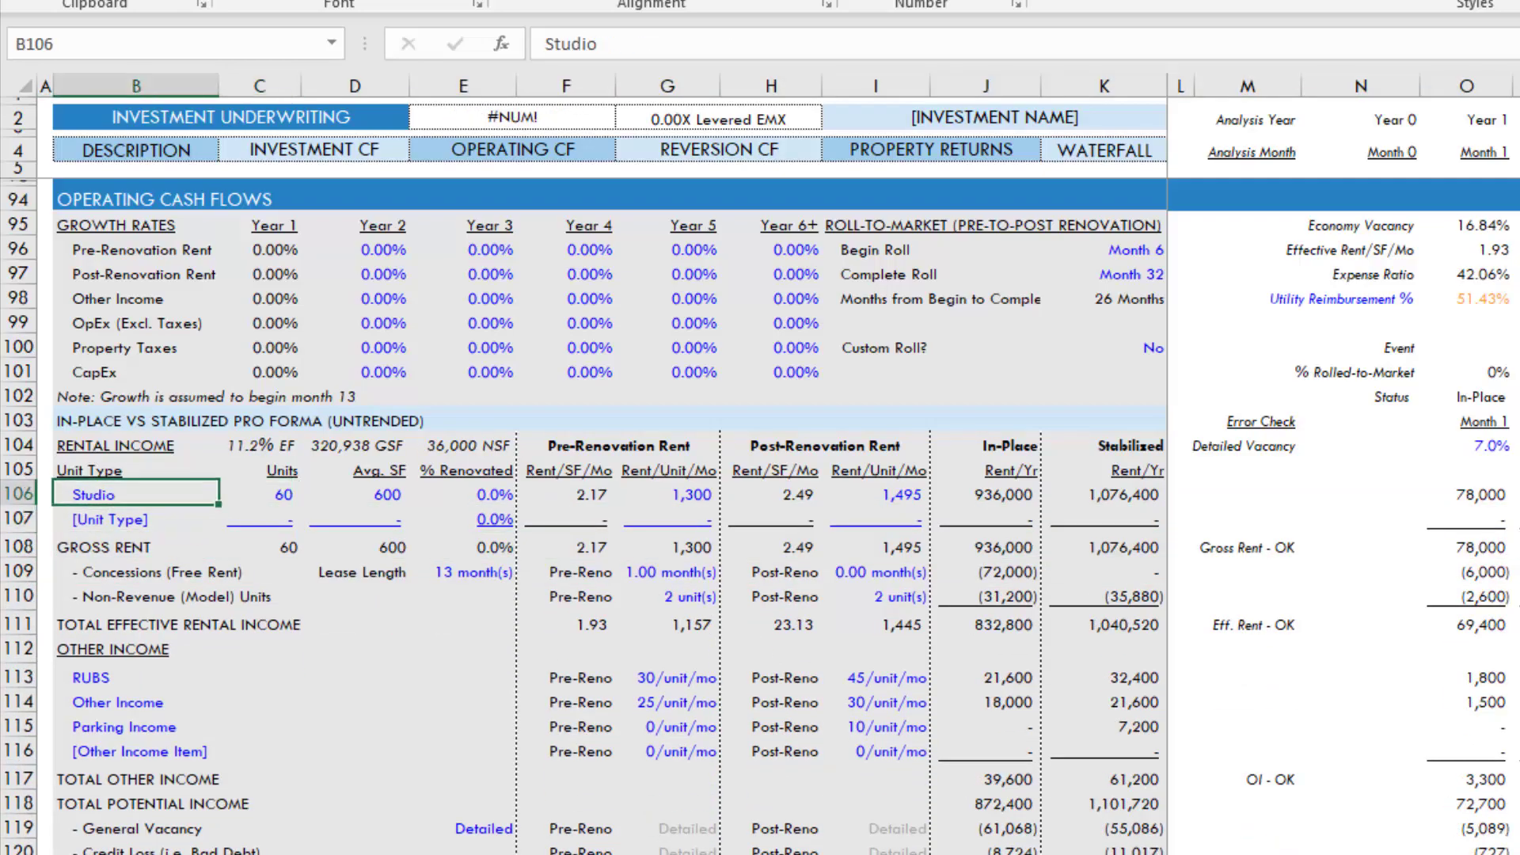
{"action": "key", "text": "Right"}
{"action": "key", "text": "Right"}
{"action": "key", "text": "Left"}
{"action": "key", "text": "Left"}
{"action": "key", "text": "Down"}
{"action": "key", "text": "Right"}
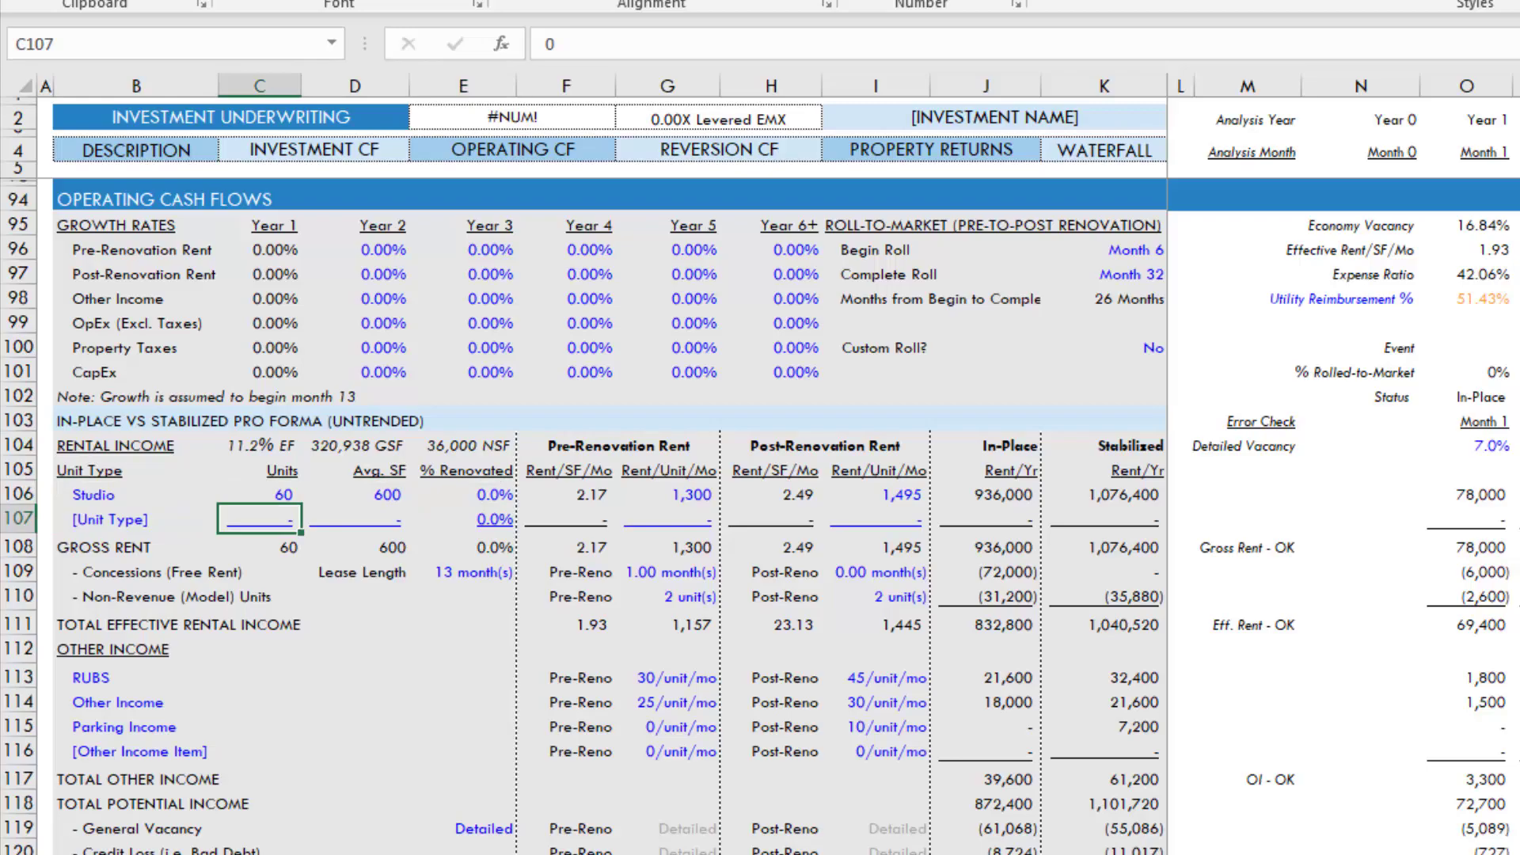
{"action": "key", "text": "Right"}
{"action": "key", "text": "Right"}
{"action": "key", "text": "Right"}
{"action": "key", "text": "Right"}
{"action": "key", "text": "Right"}
{"action": "key", "text": "Right"}
{"action": "key", "text": "Right"}
{"action": "key", "text": "Right"}
{"action": "key", "text": "Right"}
{"action": "key", "text": "Left"}
{"action": "key", "text": "Left"}
{"action": "key", "text": "Left"}
{"action": "key", "text": "Left"}
{"action": "key", "text": "Left"}
{"action": "key", "text": "Left"}
{"action": "key", "text": "Left"}
{"action": "key", "text": "Left"}
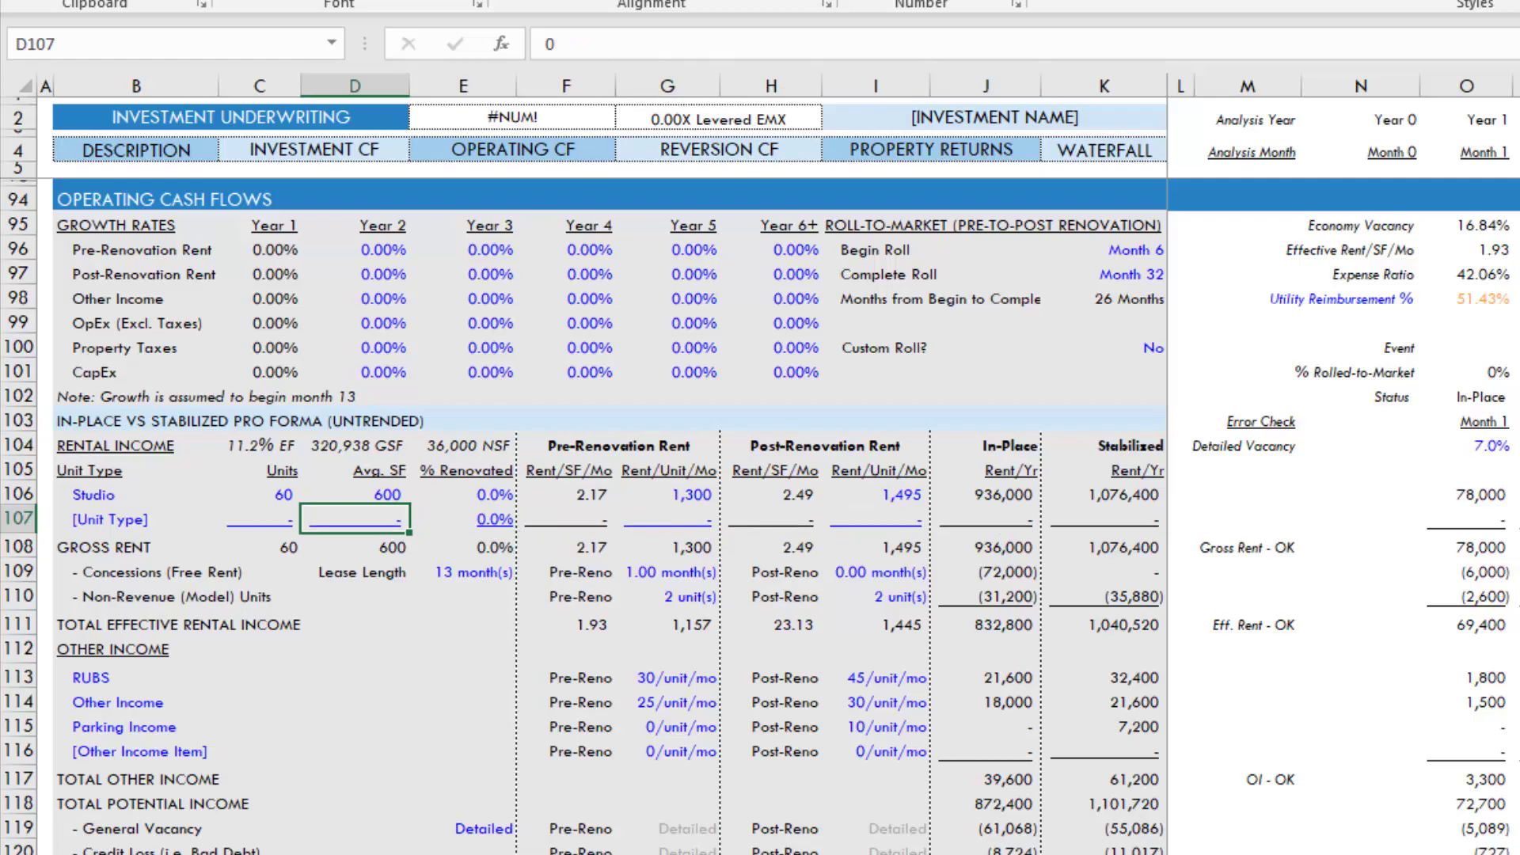
- Undo the deletion of the three unit type rows and return to the top of the unit type list
{"action": "key", "text": "ctrl+z"}
{"action": "key", "text": "Down"}
{"action": "key", "text": "Up"}
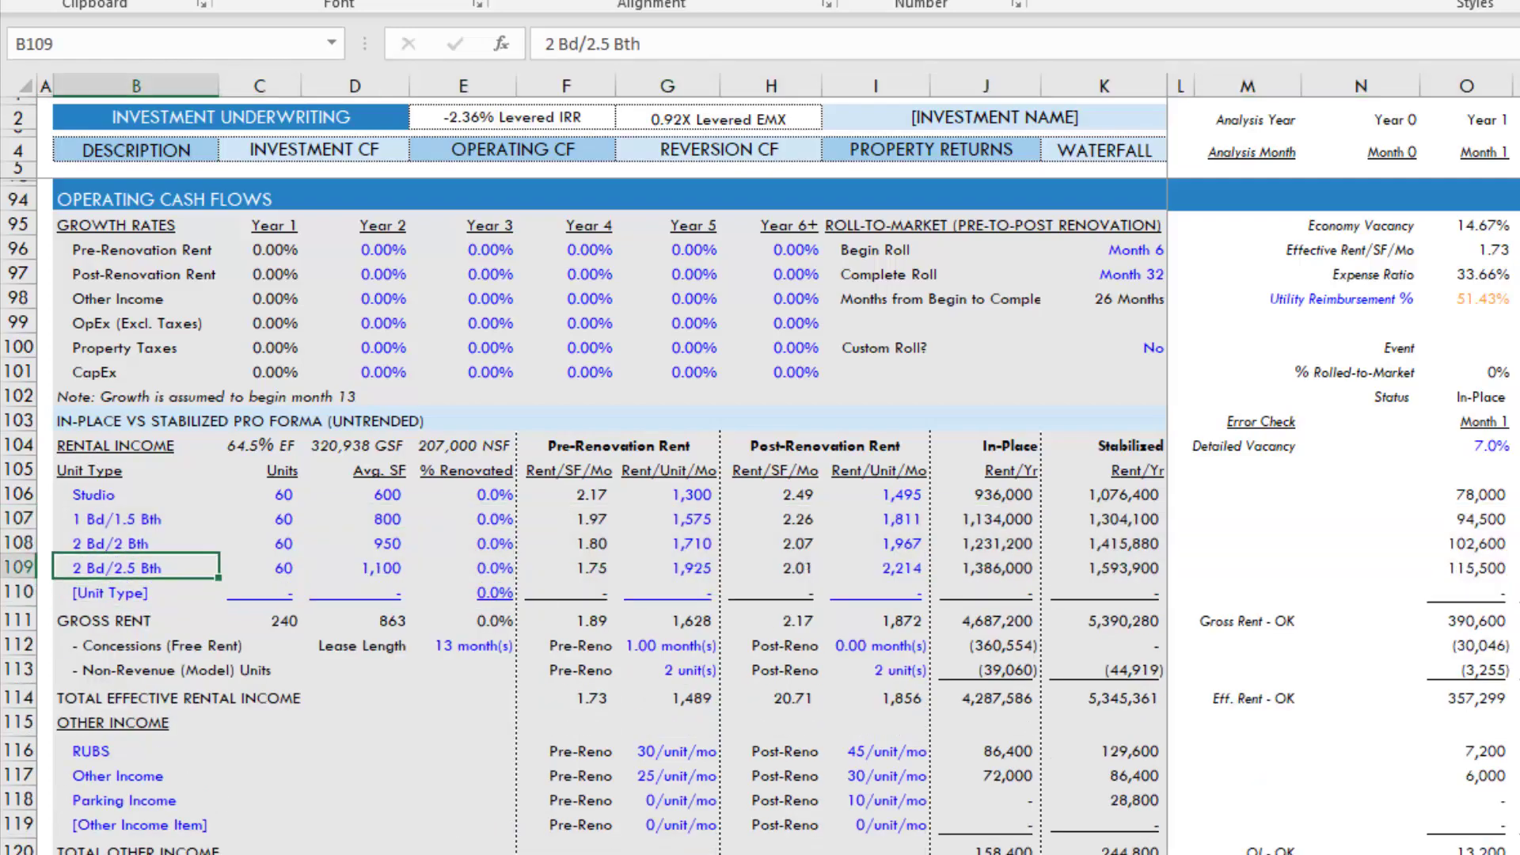
{"action": "key", "text": "Up"}
{"action": "key", "text": "Up"}
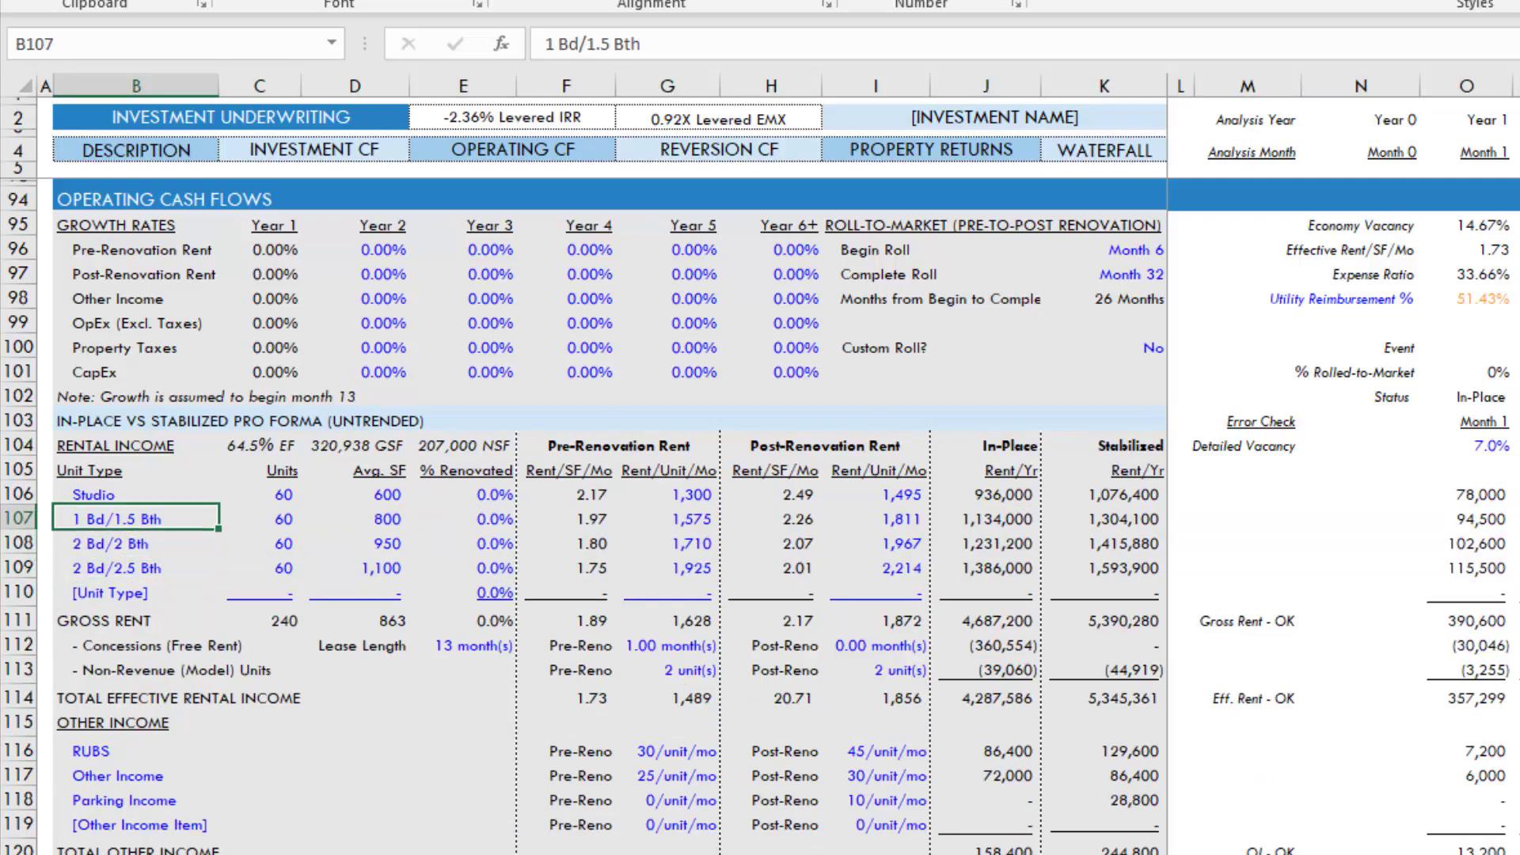
{"action": "key", "text": "Up"}
{"action": "key", "text": "Down"}
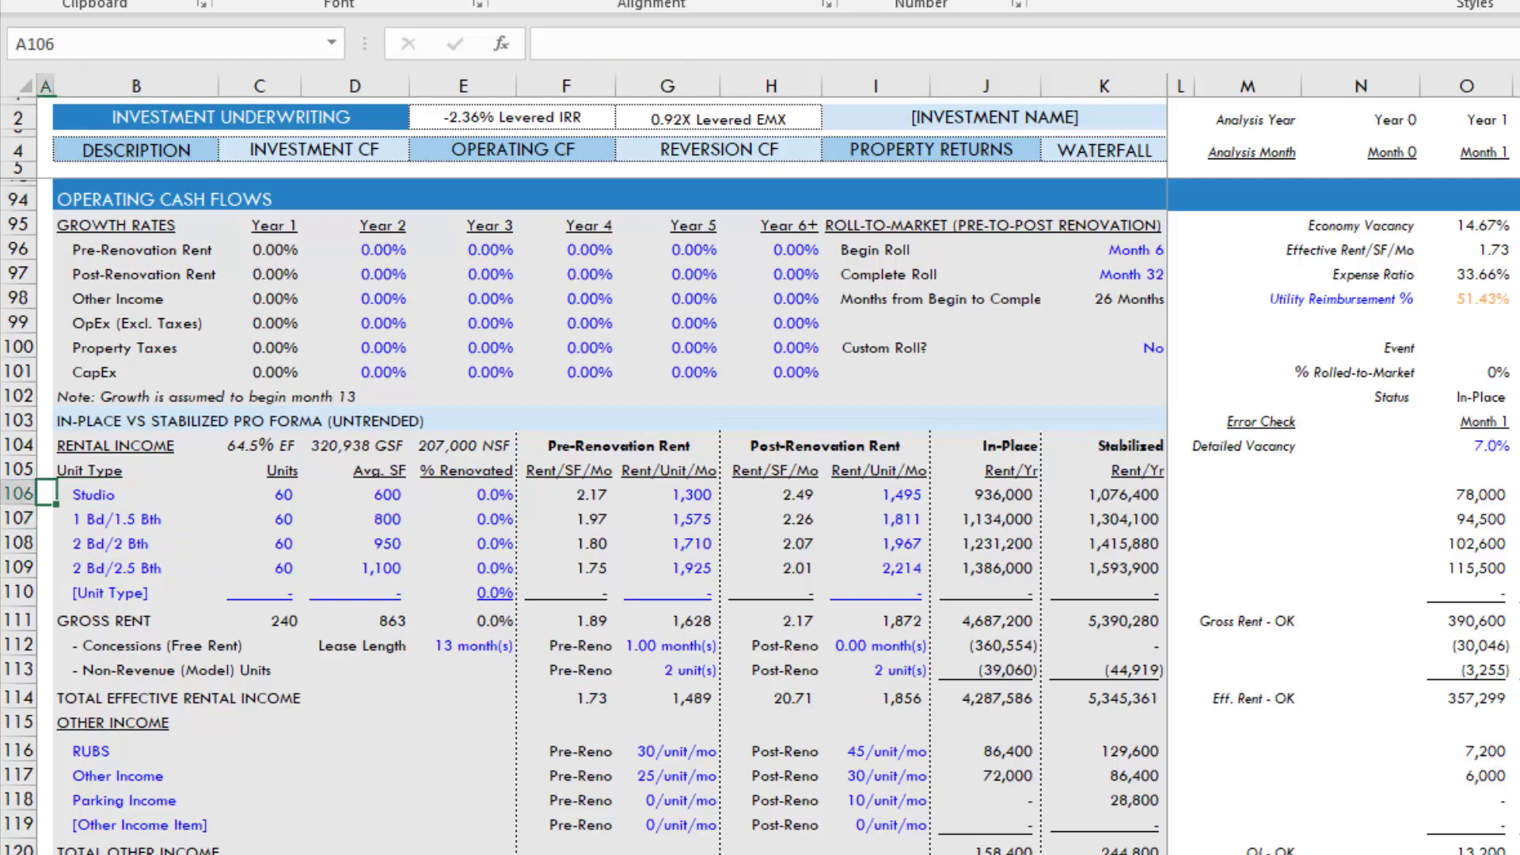
- Insert a blank row above the [Unit Type] row 110 in the rental income table
{"action": "key", "text": "Down"}
{"action": "key", "text": "Down"}
{"action": "key", "text": "Down"}
{"action": "key", "text": "Down"}
{"action": "key", "text": "Up"}
{"action": "key", "text": "Up"}
{"action": "key", "text": "Up"}
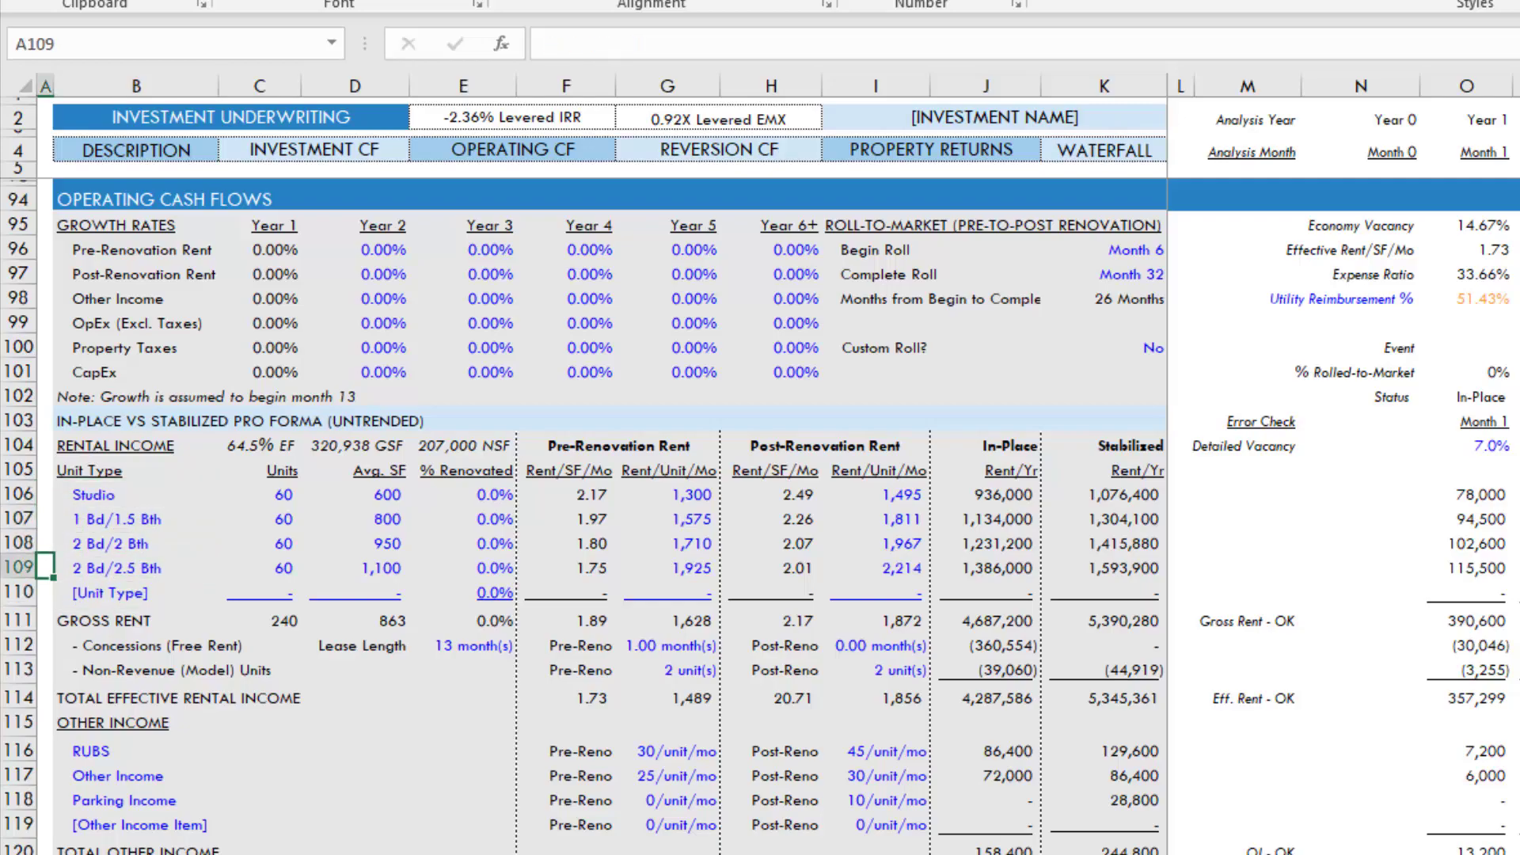
{"action": "key", "text": "Down"}
{"action": "key", "text": "Down"}
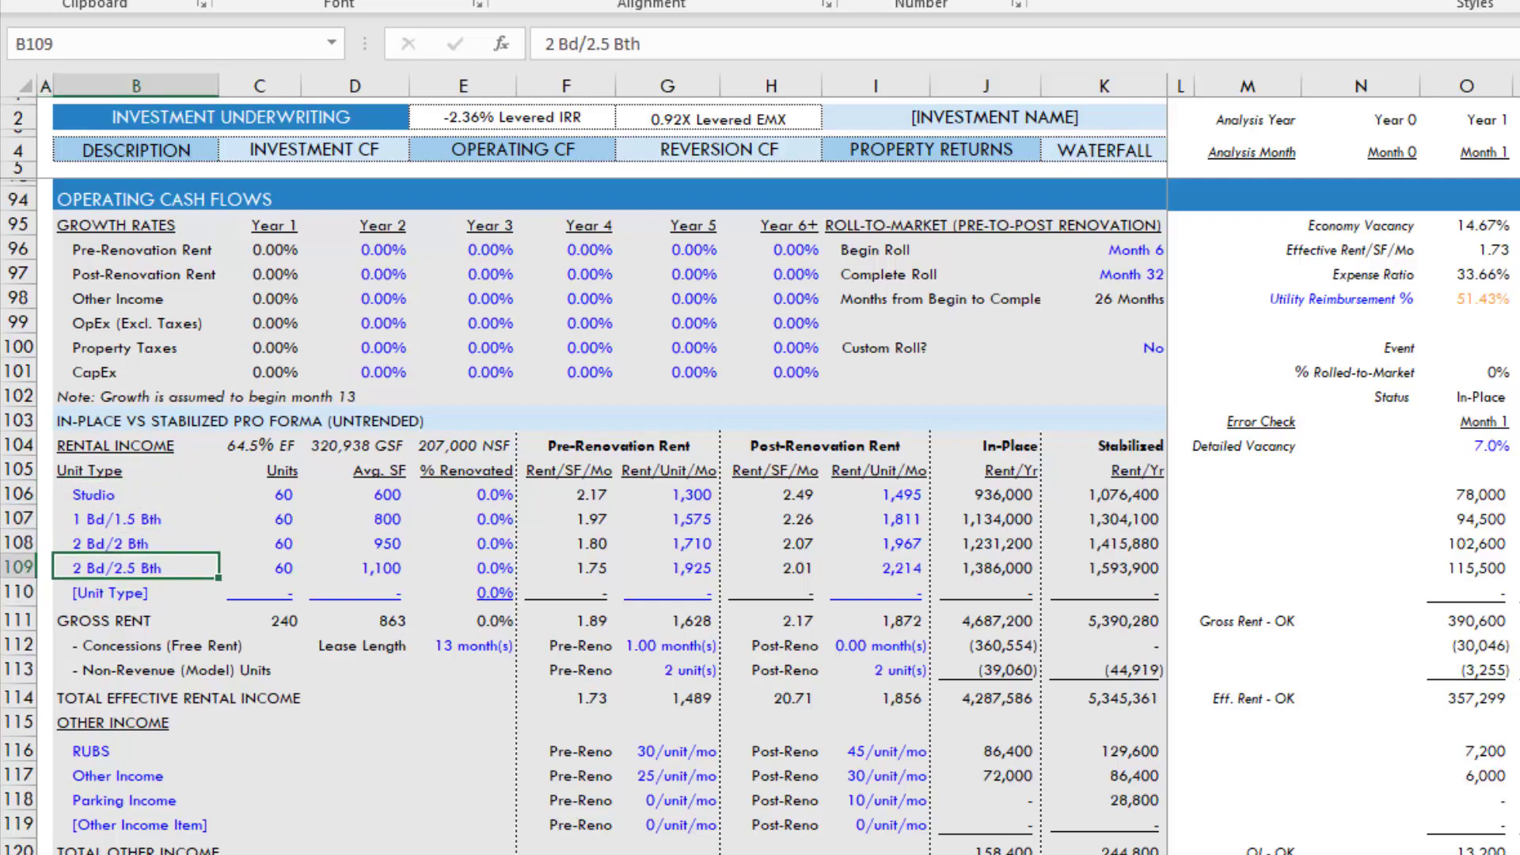
{"action": "key", "text": "Down"}
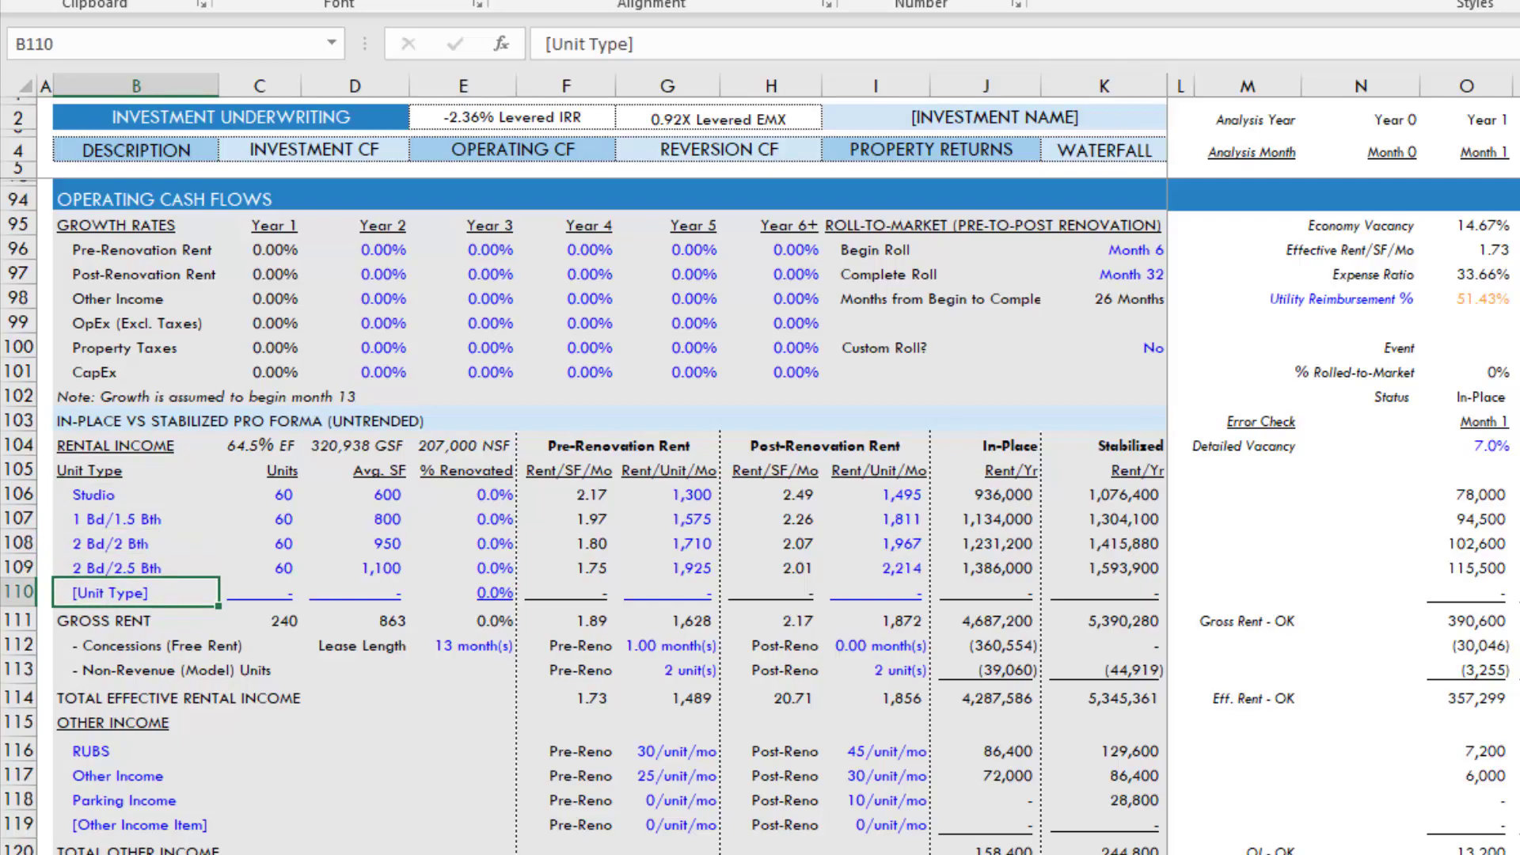
{"action": "key", "text": "shift+space"}
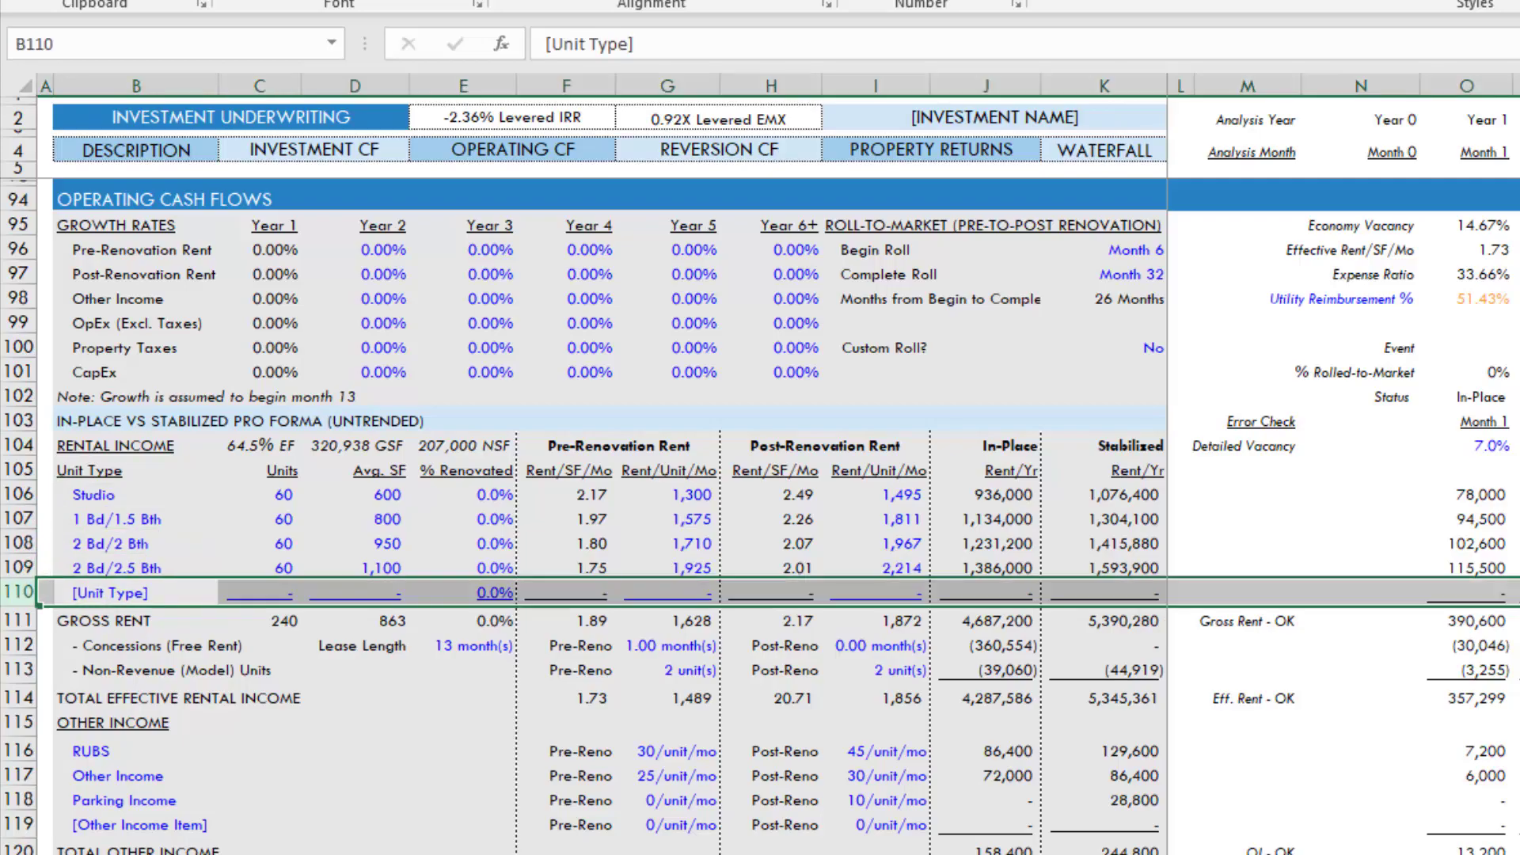
{"action": "key", "text": "ctrl+shift+plus"}
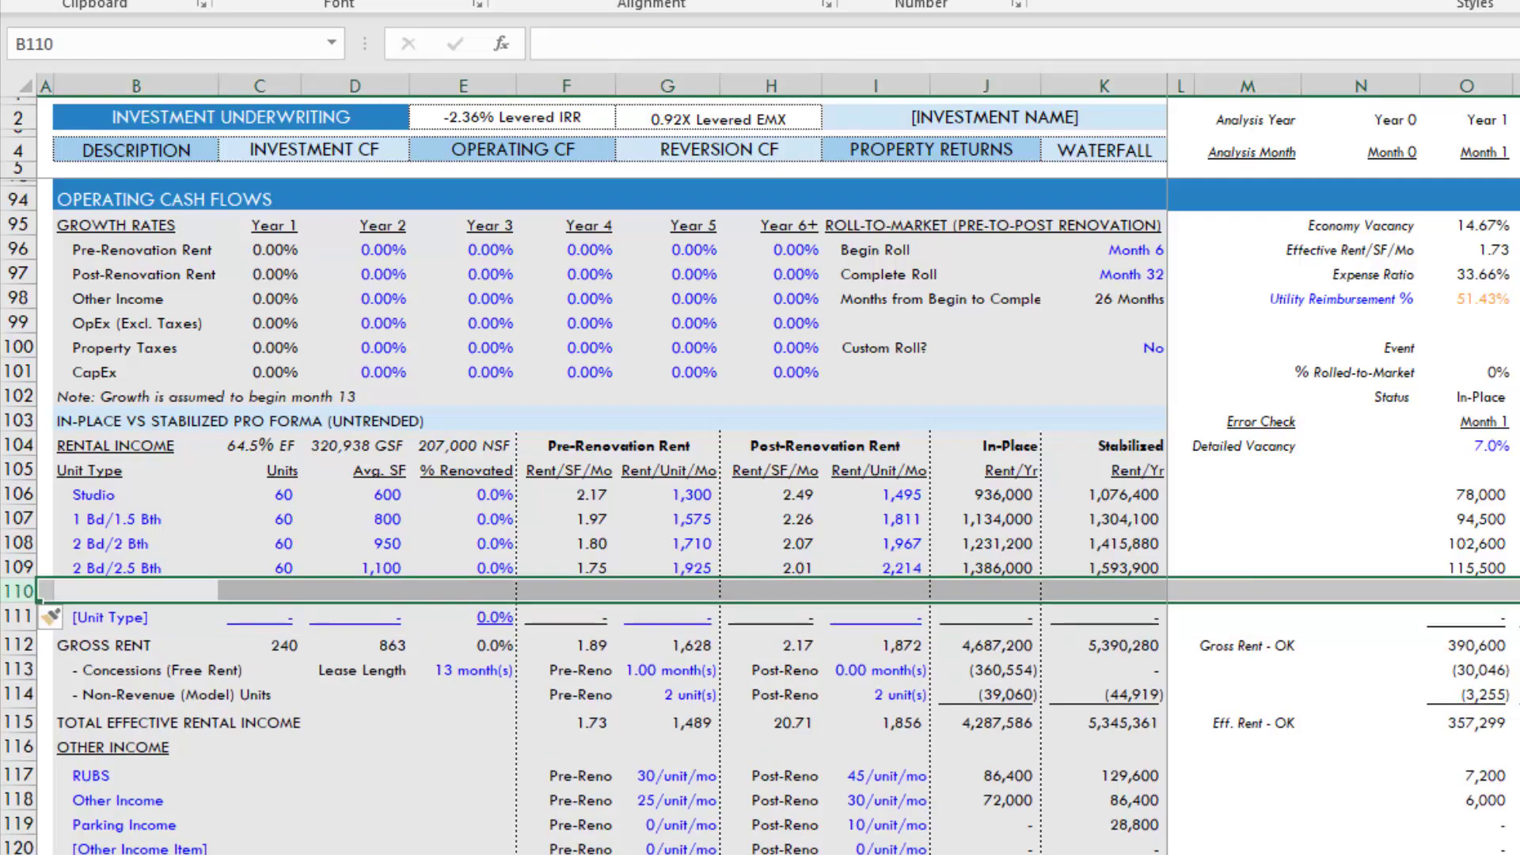
- Look across the empty row 110 through the rental income columns and return to the Units column
{"action": "key", "text": "Right"}
{"action": "key", "text": "Right"}
{"action": "key", "text": "Right"}
{"action": "key", "text": "Right"}
{"action": "key", "text": "Right"}
{"action": "key", "text": "Right"}
{"action": "key", "text": "Right"}
{"action": "key", "text": "Right"}
{"action": "key", "text": "Right"}
{"action": "key", "text": "Right"}
{"action": "key", "text": "Right"}
{"action": "key", "text": "Right"}
{"action": "key", "text": "Right"}
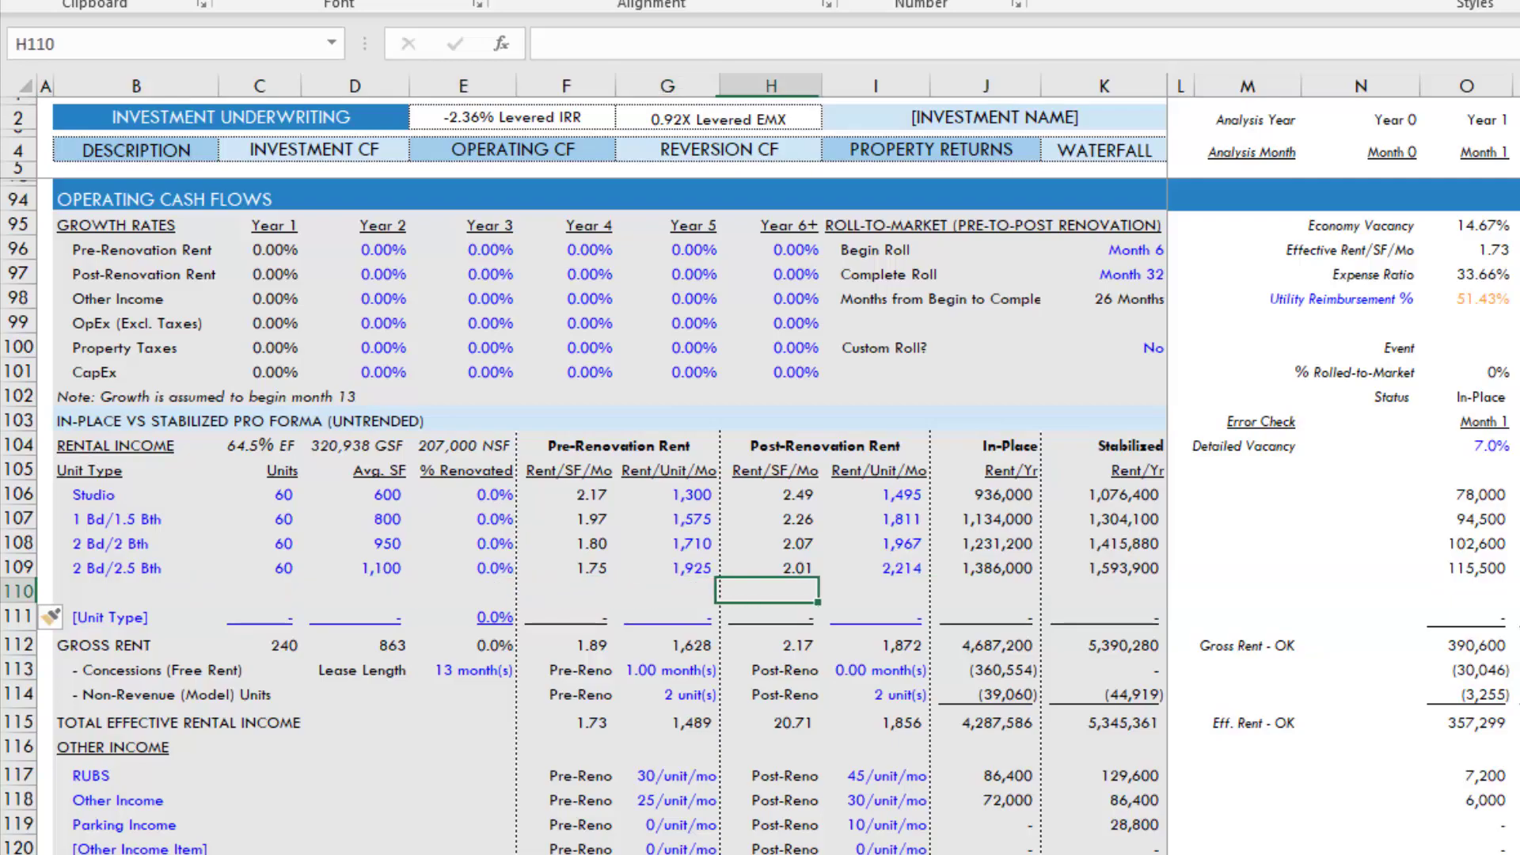
{"action": "key", "text": "Left"}
{"action": "key", "text": "Left"}
{"action": "key", "text": "Left"}
{"action": "key", "text": "Left"}
{"action": "key", "text": "Left"}
{"action": "key", "text": "Left"}
{"action": "key", "text": "Left"}
{"action": "key", "text": "Left"}
{"action": "key", "text": "Left"}
{"action": "key", "text": "Left"}
{"action": "key", "text": "Left"}
{"action": "key", "text": "Left"}
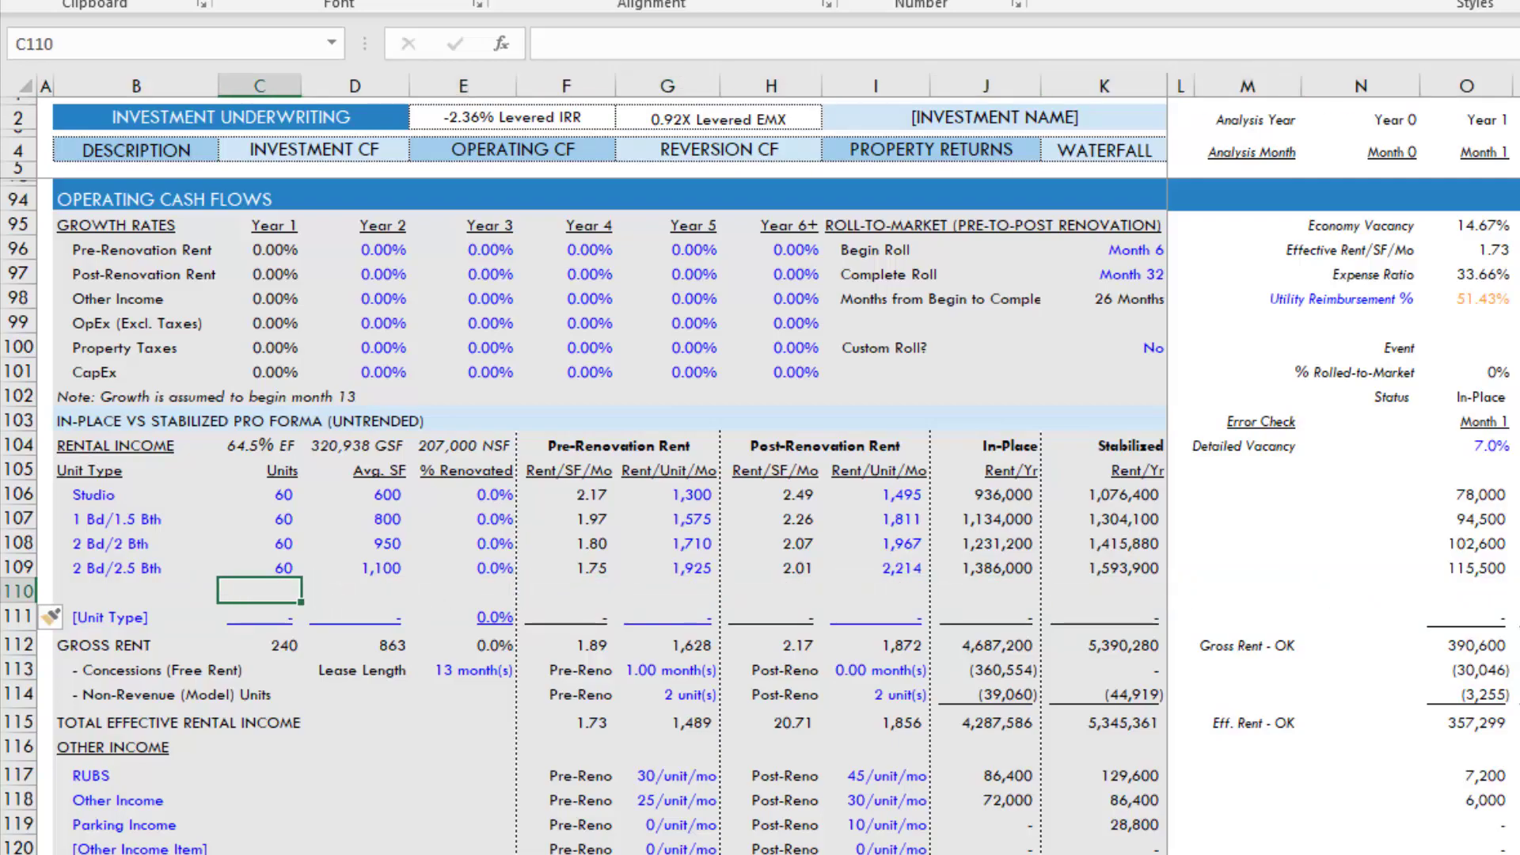
- Inspect the Gross Rent row 112 formulas for Units, Avg. SF, % Renovated and pre-renovation rents to check that their ranges include row 110
{"action": "key", "text": "Down"}
{"action": "key", "text": "Down"}
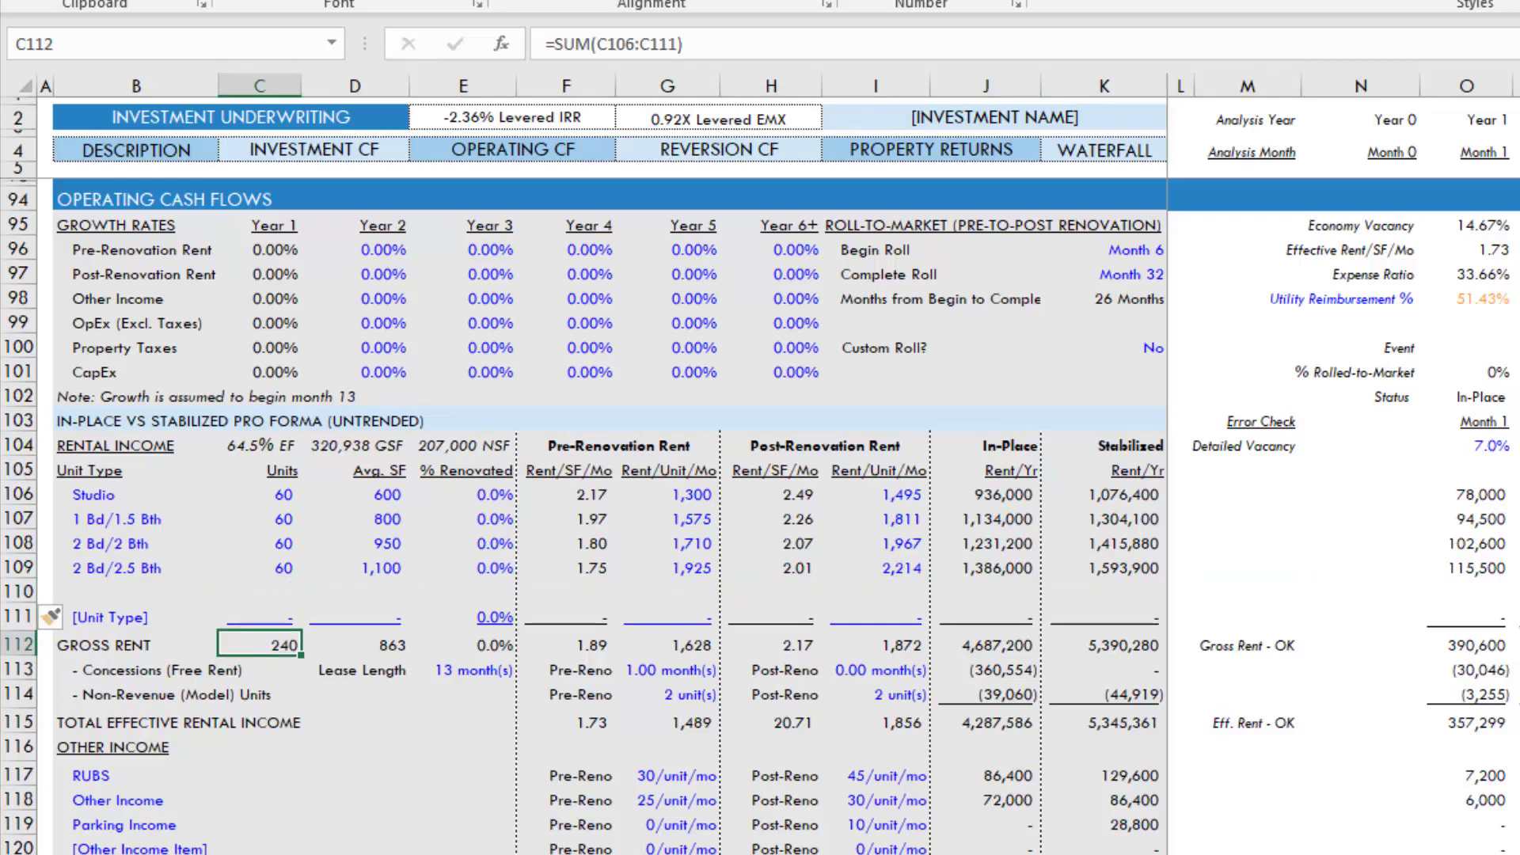
{"action": "key", "text": "F2"}
{"action": "key", "text": "Escape"}
{"action": "key", "text": "Right"}
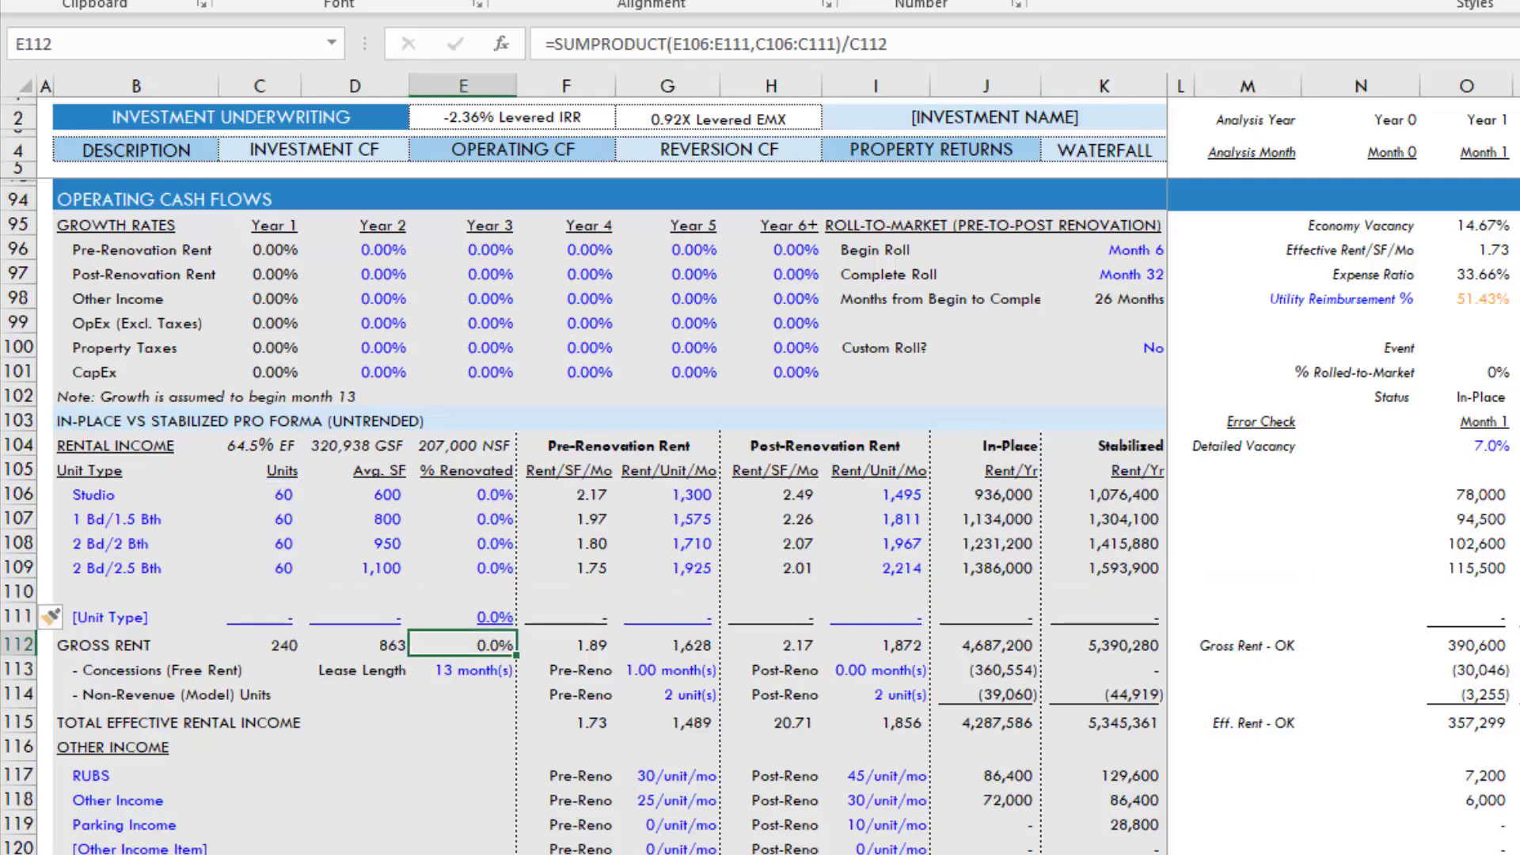
{"action": "key", "text": "F2"}
{"action": "key", "text": "Escape"}
{"action": "key", "text": "Right"}
{"action": "key", "text": "Right"}
{"action": "key", "text": "Right"}
{"action": "key", "text": "F2"}
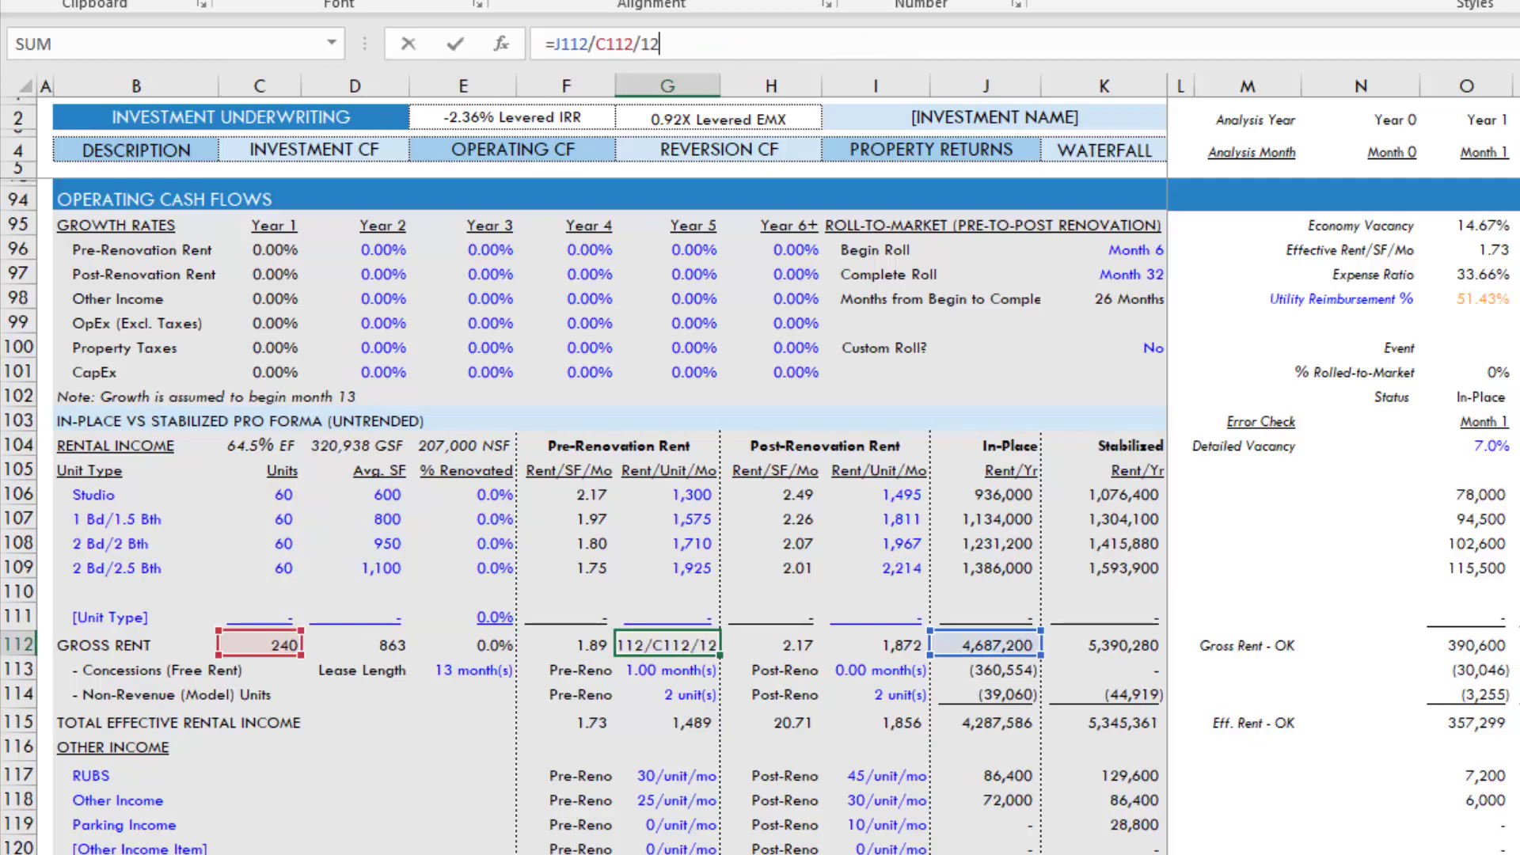
{"action": "key", "text": "Escape"}
{"action": "key", "text": "Left"}
{"action": "key", "text": "F2"}
{"action": "key", "text": "Escape"}
{"action": "key", "text": "Left"}
{"action": "key", "text": "Left"}
{"action": "key", "text": "F2"}
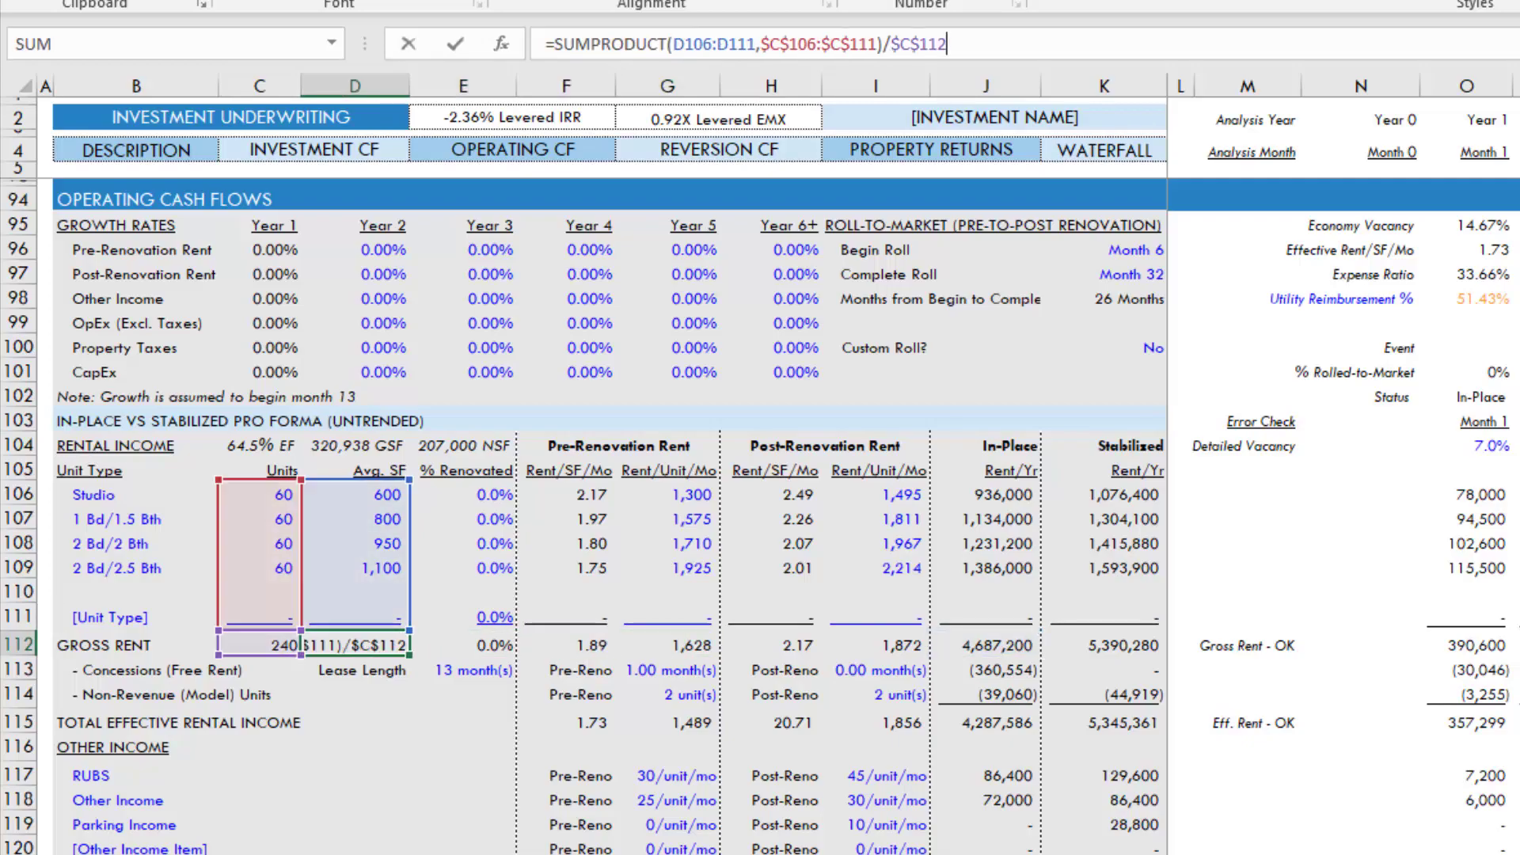
{"action": "key", "text": "Escape"}
{"action": "key", "text": "Left"}
{"action": "key", "text": "F2"}
{"action": "key", "text": "Escape"}
{"action": "key", "text": "Left"}
{"action": "key", "text": "Up"}
{"action": "key", "text": "Up"}
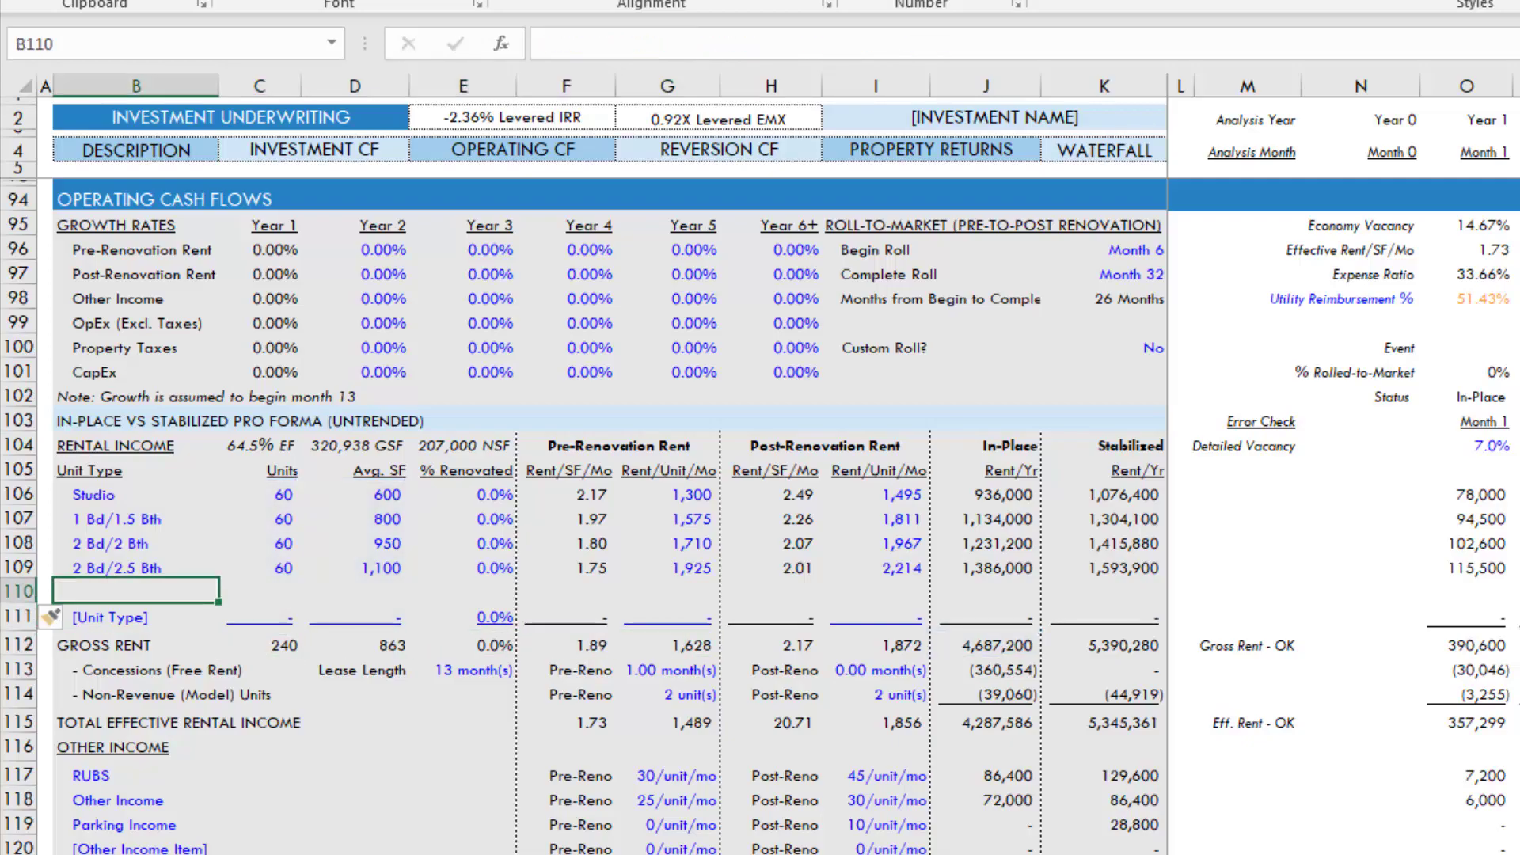
- Copy the entire 2 Bd/2 Bth row 108 into the blank row 110
{"action": "key", "text": "Up"}
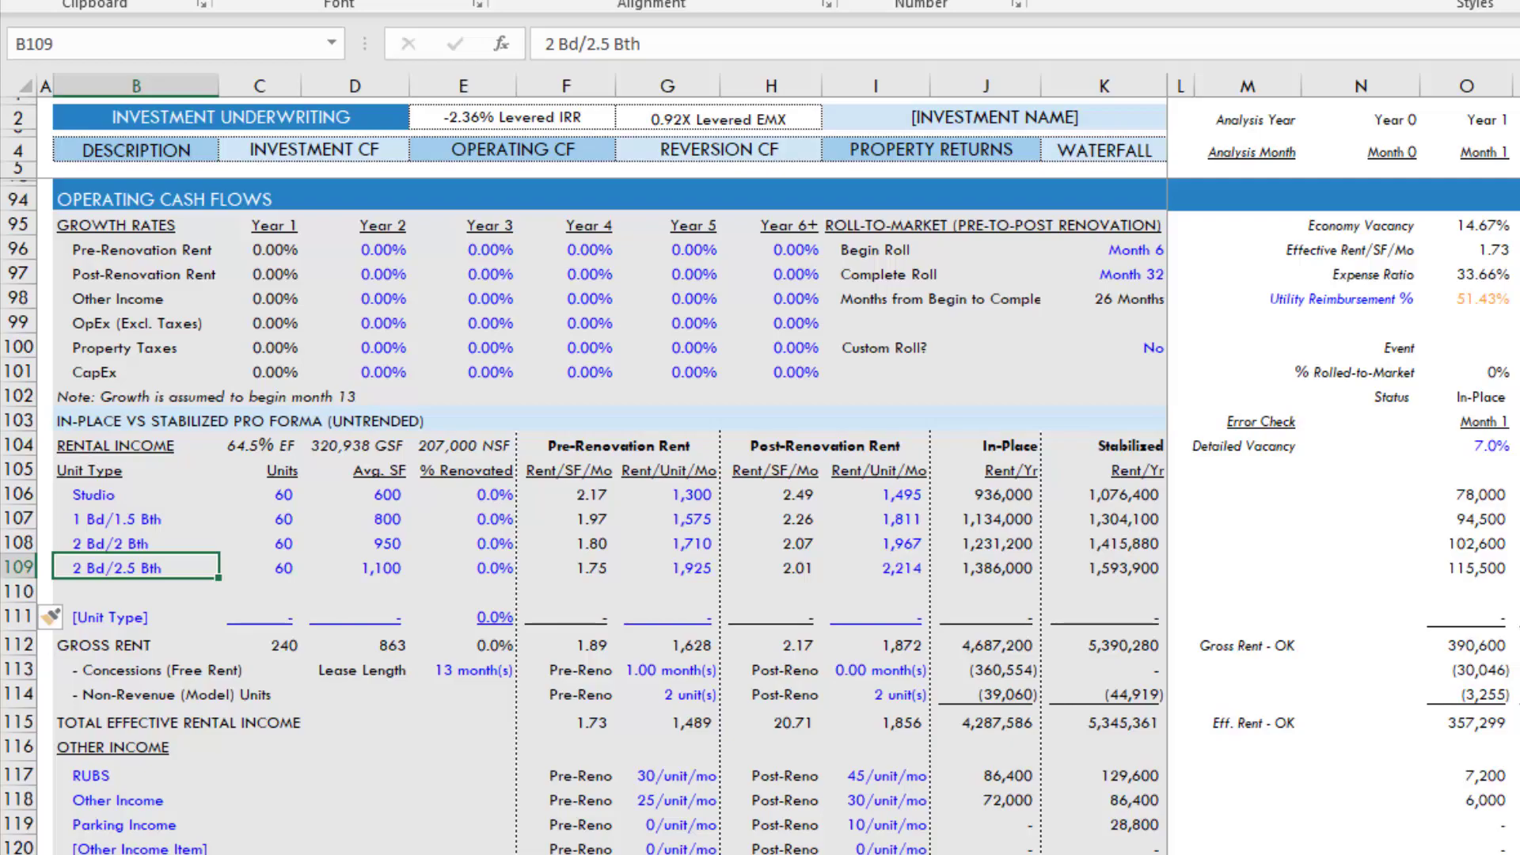
{"action": "key", "text": "Down"}
{"action": "key", "text": "Down"}
{"action": "key", "text": "Up"}
{"action": "key", "text": "Up"}
{"action": "key", "text": "Up"}
{"action": "key", "text": "Up"}
{"action": "key", "text": "Down"}
{"action": "key", "text": "Up"}
{"action": "key", "text": "Up"}
{"action": "key", "text": "Down"}
{"action": "key", "text": "Down"}
{"action": "key", "text": "Up"}
{"action": "key", "text": "Up"}
{"action": "key", "text": "Down"}
{"action": "key", "text": "Down"}
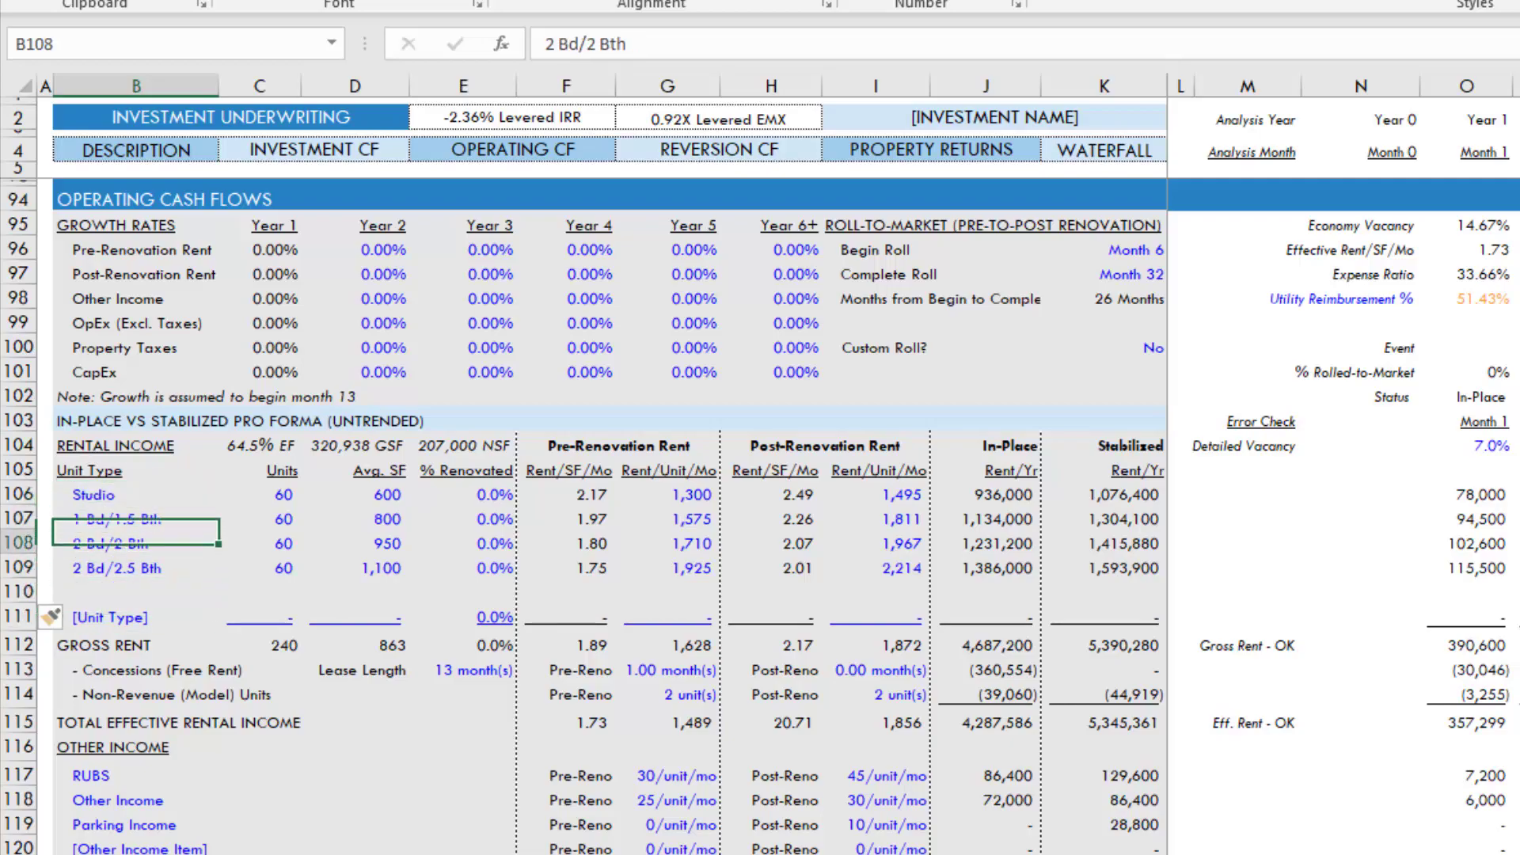
{"action": "key", "text": "shift+space"}
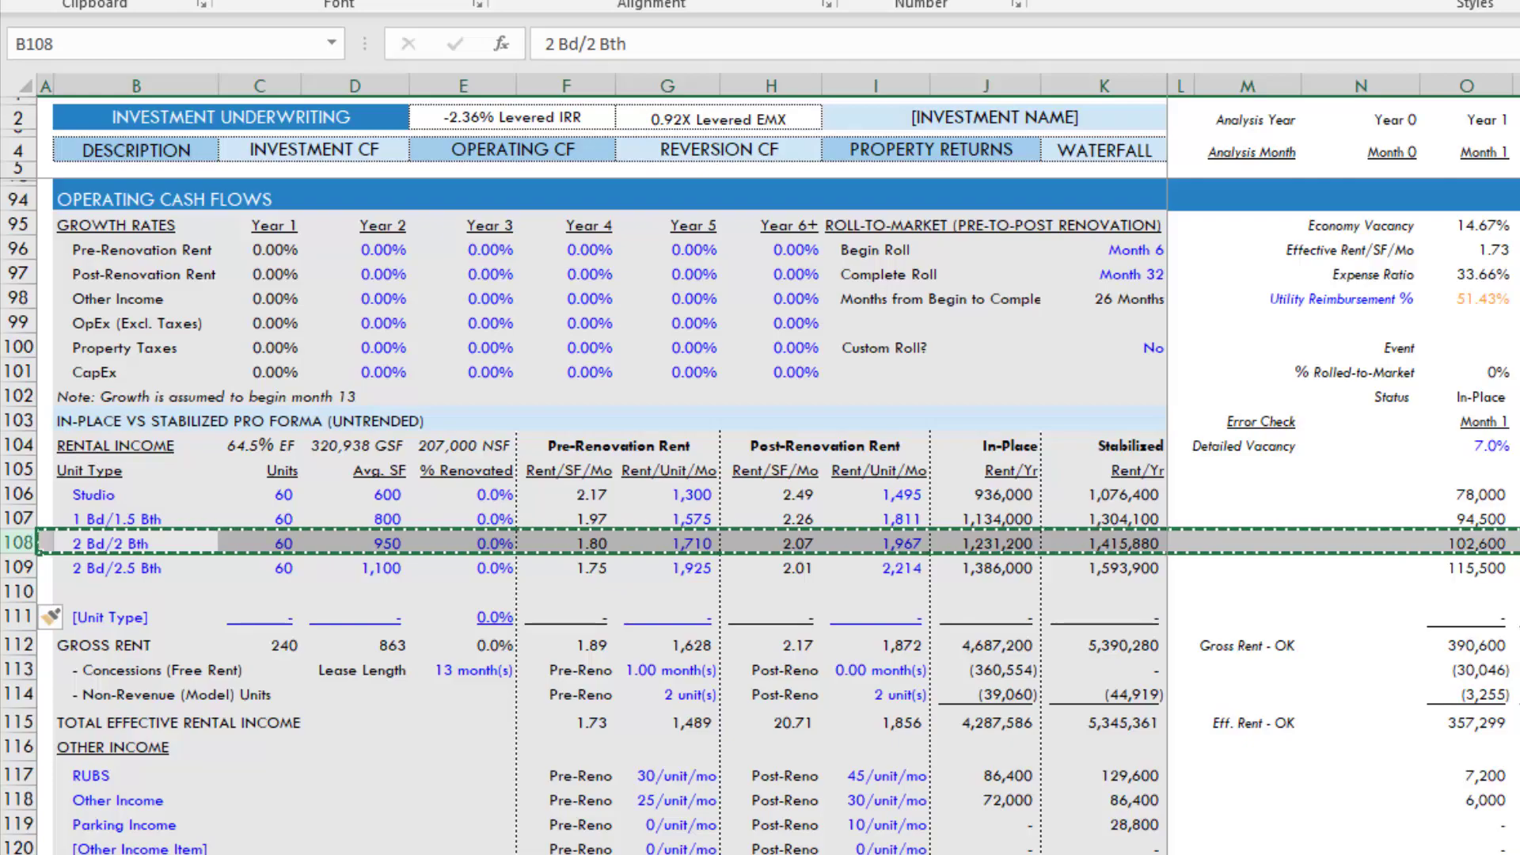
{"action": "key", "text": "Down"}
{"action": "key", "text": "Down"}
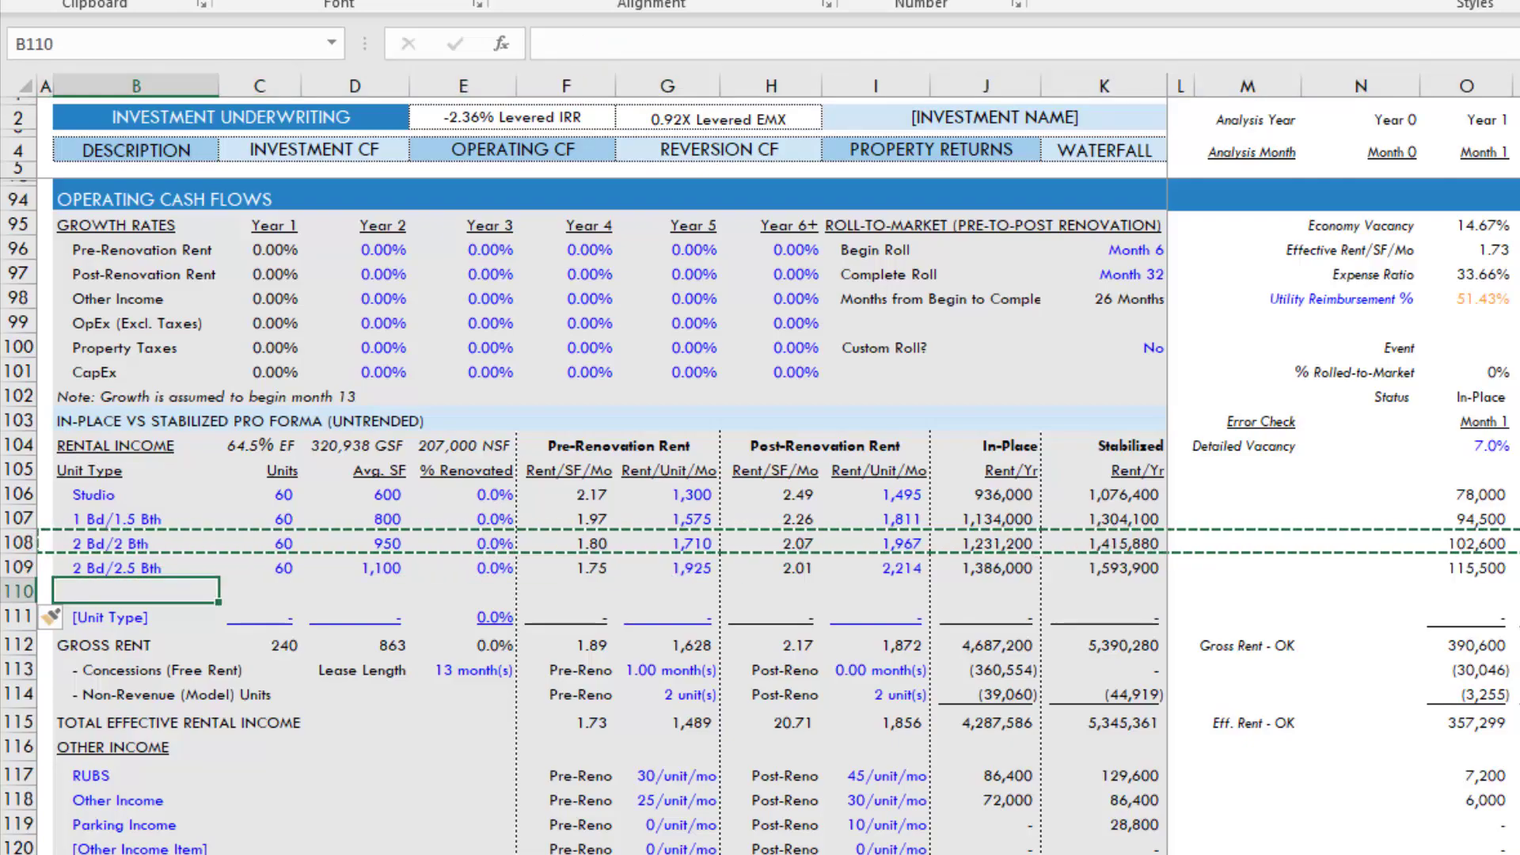
{"action": "key", "text": "shift+space"}
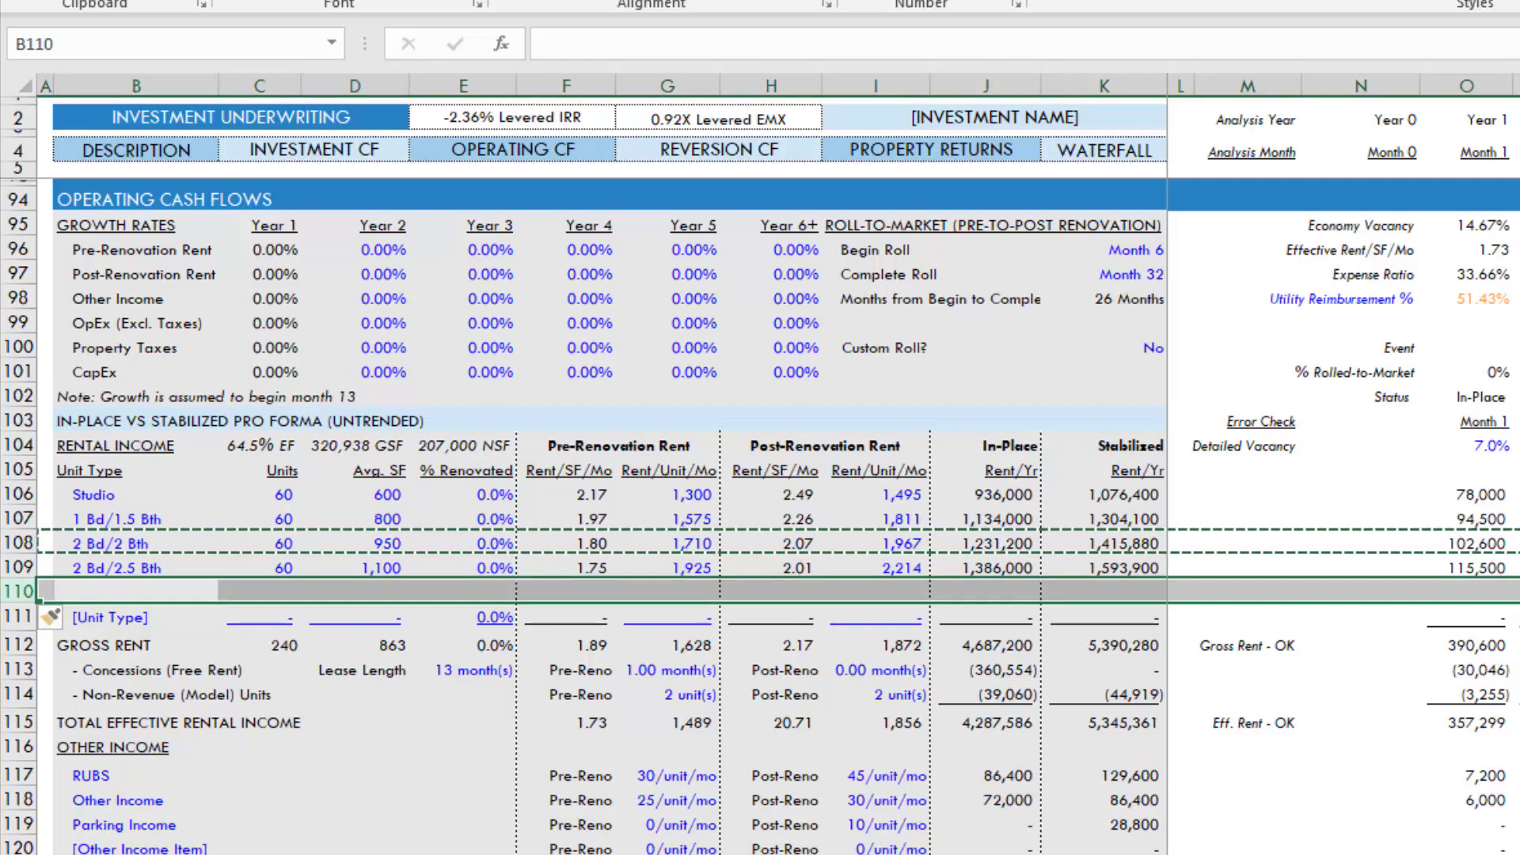
{"action": "key", "text": "ctrl+v"}
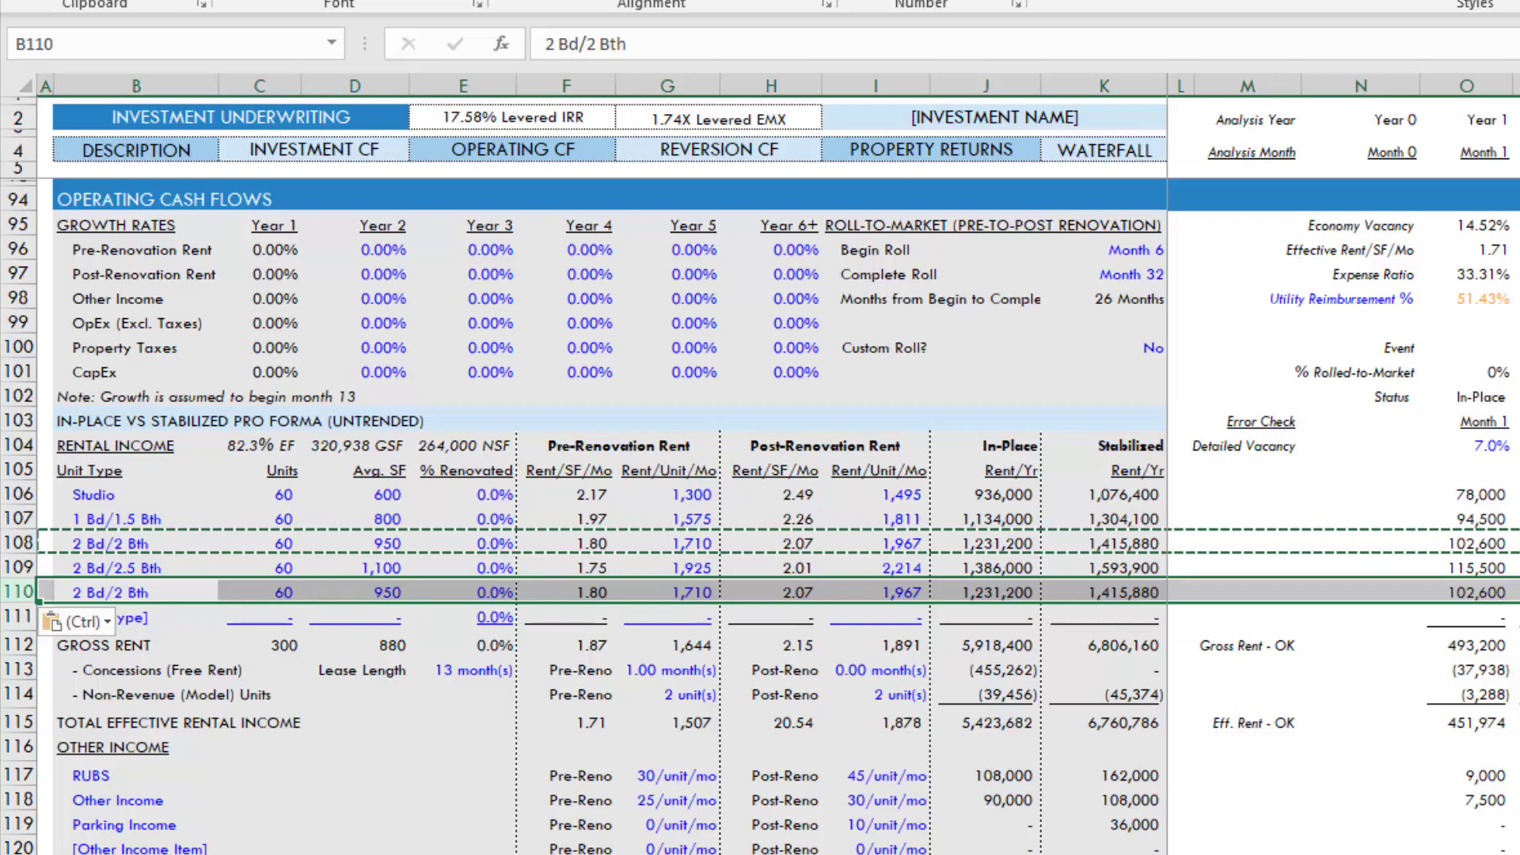
{"action": "key", "text": "Escape"}
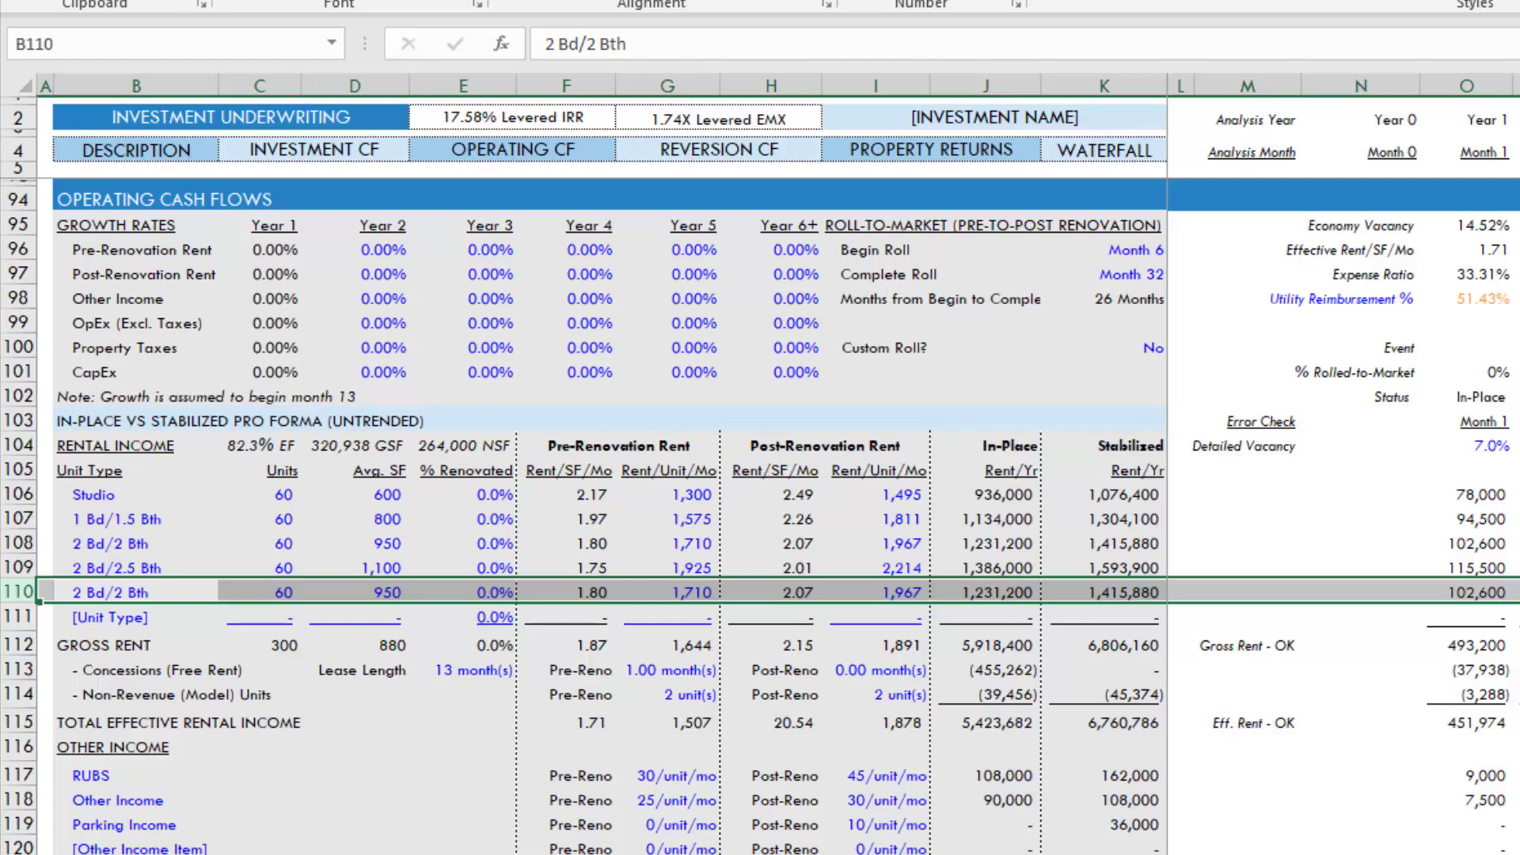
- Compare the copied 2 Bd/2 Bth row 110 with its source row 108 across the unit columns
{"action": "key", "text": "Up"}
{"action": "key", "text": "Down"}
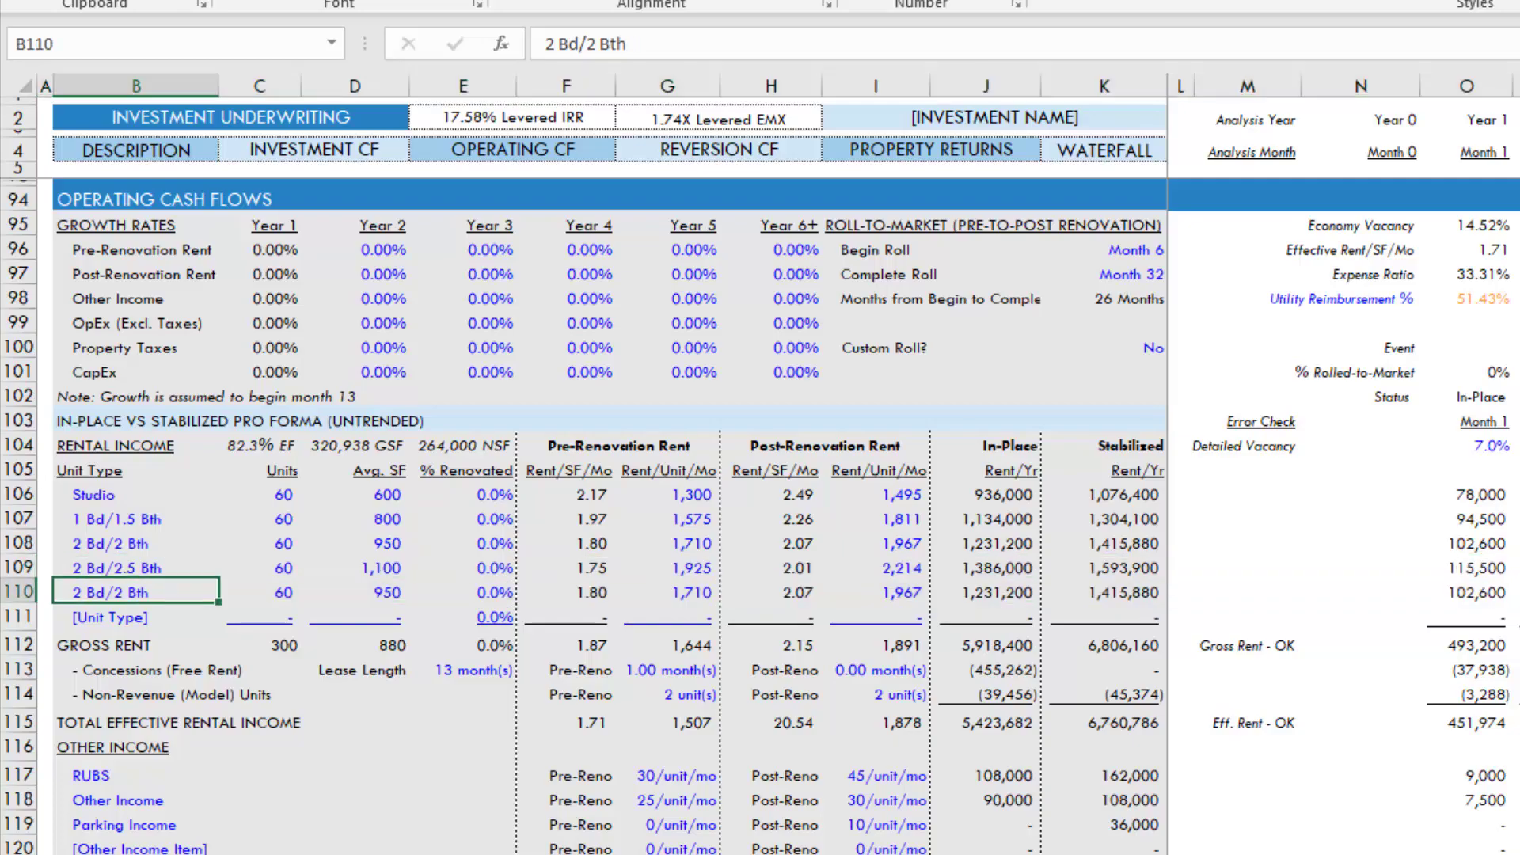
{"action": "key", "text": "Right"}
{"action": "key", "text": "Right"}
{"action": "key", "text": "Right"}
{"action": "key", "text": "Left"}
{"action": "key", "text": "Left"}
{"action": "key", "text": "Up"}
{"action": "key", "text": "Up"}
{"action": "key", "text": "Left"}
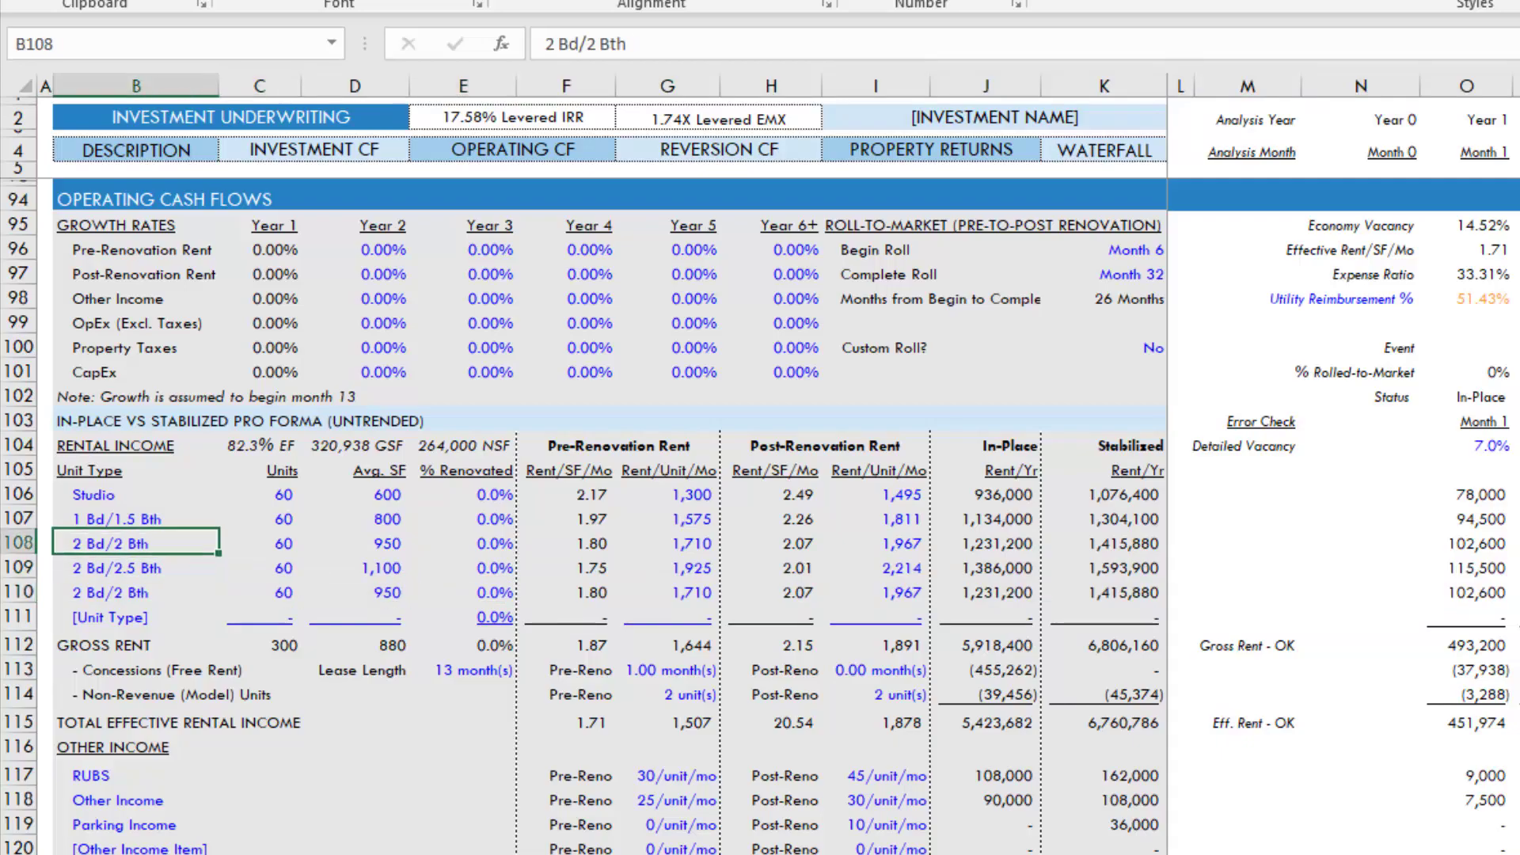
{"action": "key", "text": "shift+space"}
{"action": "key", "text": "Down"}
{"action": "key", "text": "Down"}
{"action": "key", "text": "shift+space"}
{"action": "key", "text": "Right"}
{"action": "key", "text": "Right"}
{"action": "key", "text": "Right"}
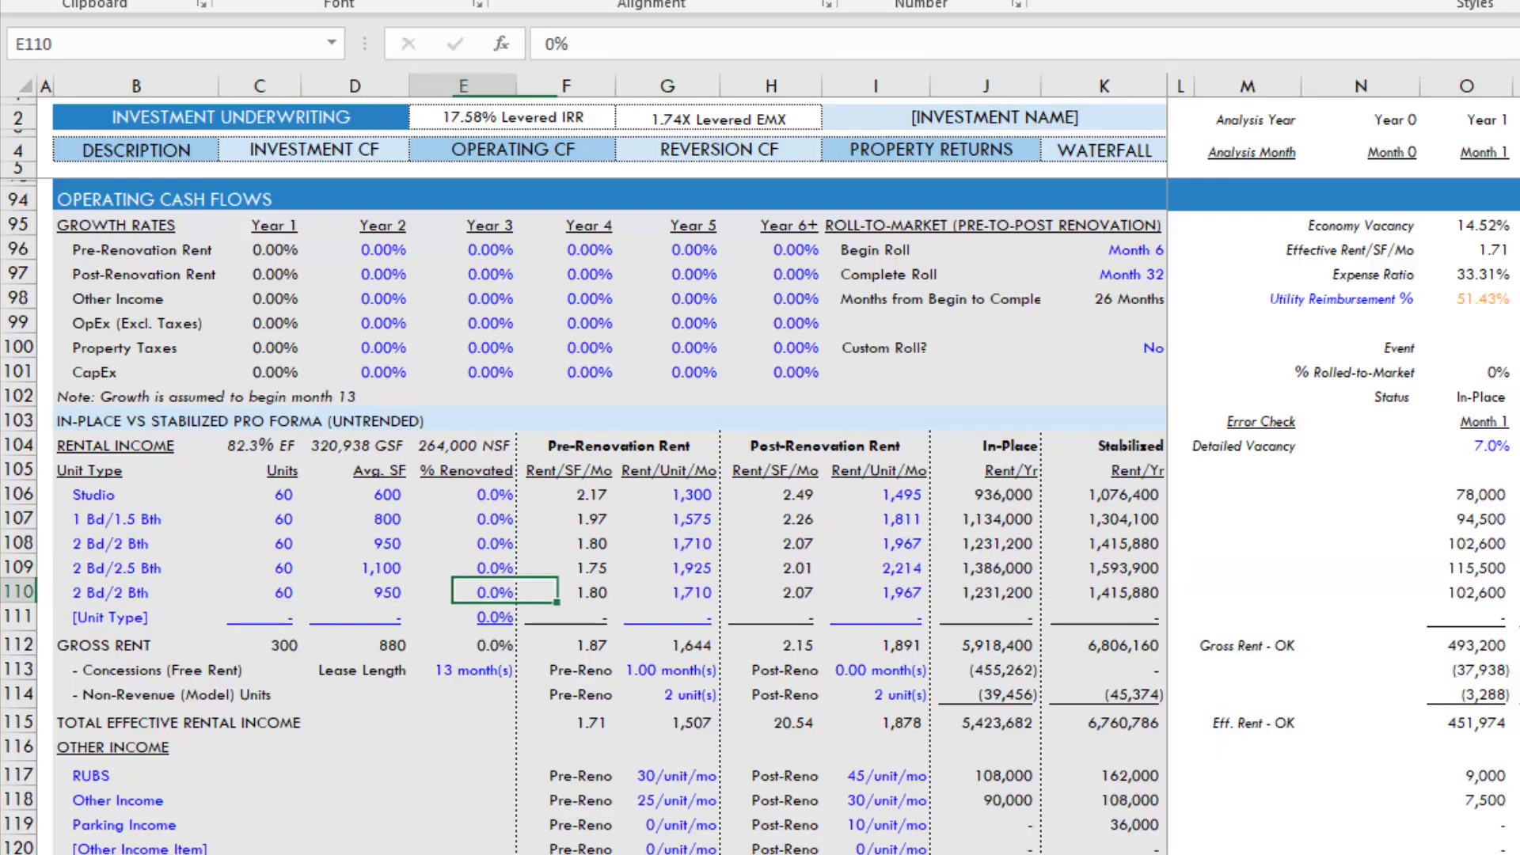
- Insert three blank rows above the copied 2 Bd/2 Bth row 110
{"action": "key", "text": "Left"}
{"action": "key", "text": "Left"}
{"action": "key", "text": "Left"}
{"action": "key", "text": "shift+space"}
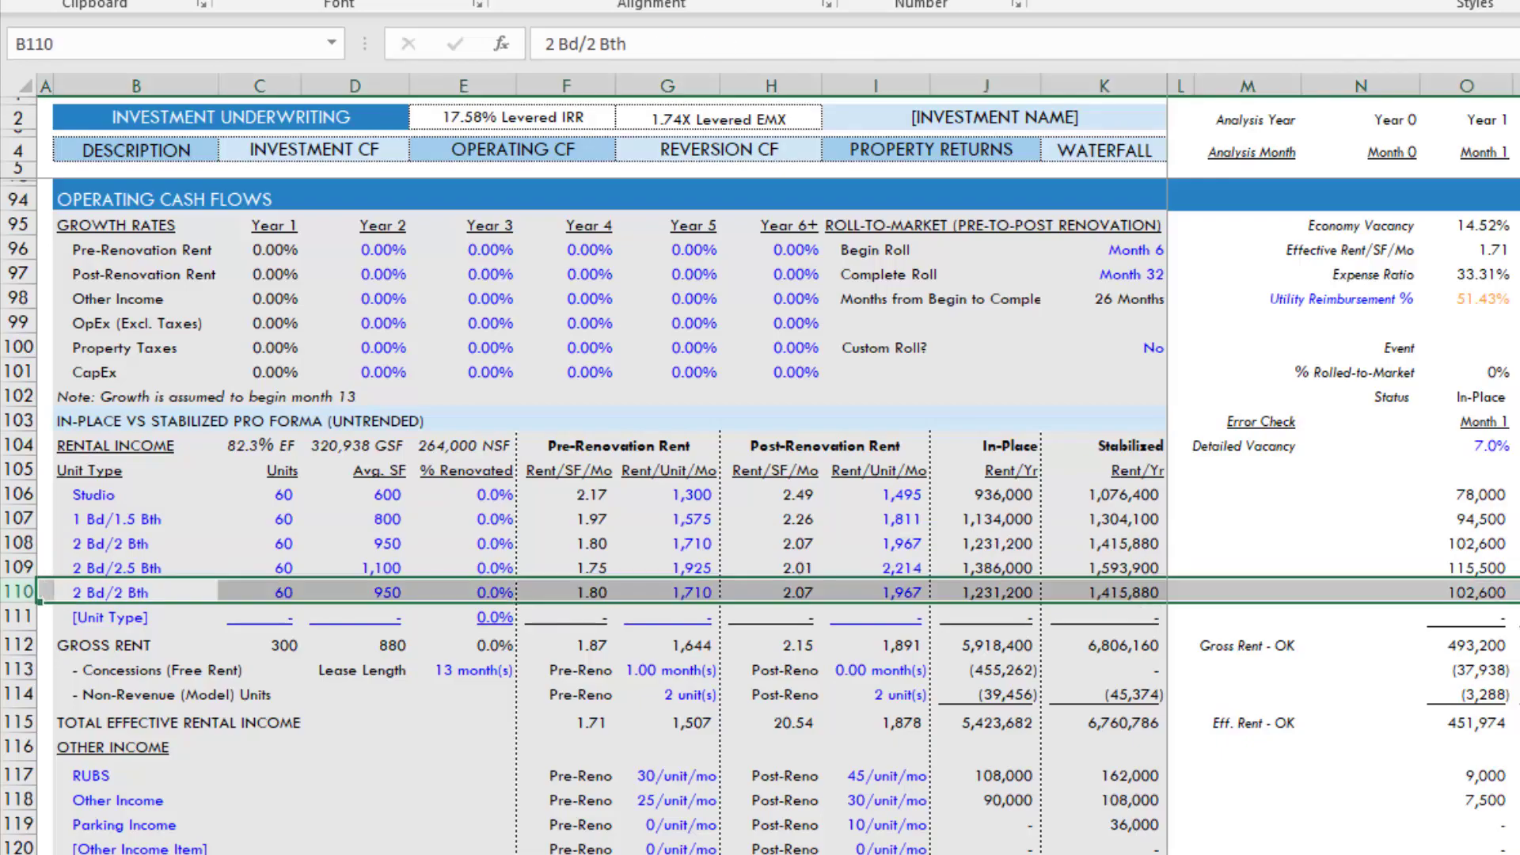
{"action": "key", "text": "ctrl+shift+plus"}
{"action": "key", "text": "ctrl+shift+plus"}
{"action": "key", "text": "ctrl+shift+plus"}
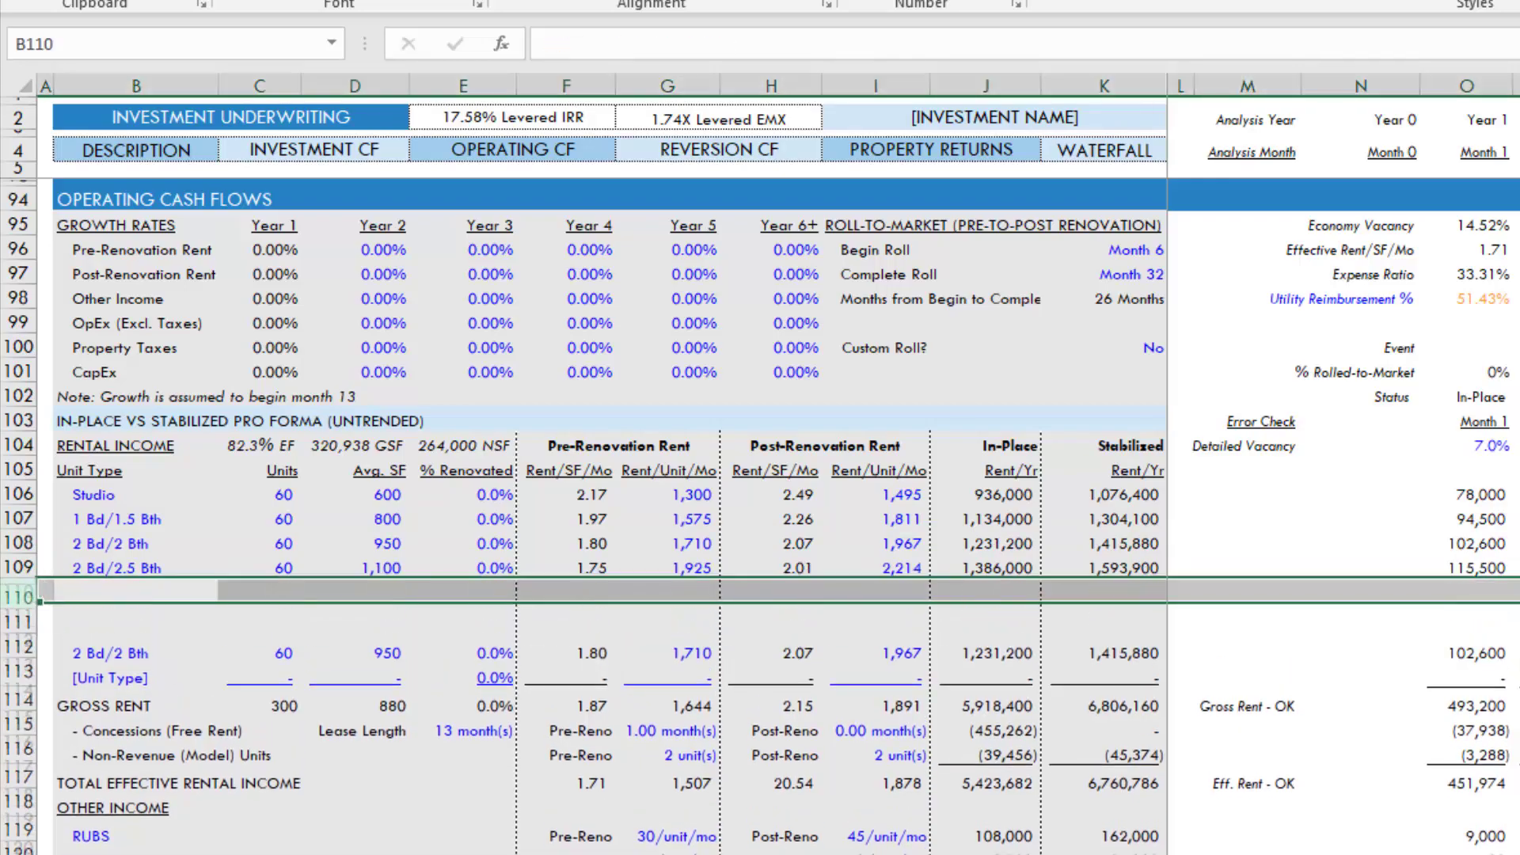
- Copy the entire 2 Bd/2.5 Bth row 109 into the blank rows 110 to 112
{"action": "key", "text": "Up"}
{"action": "key", "text": "shift+space"}
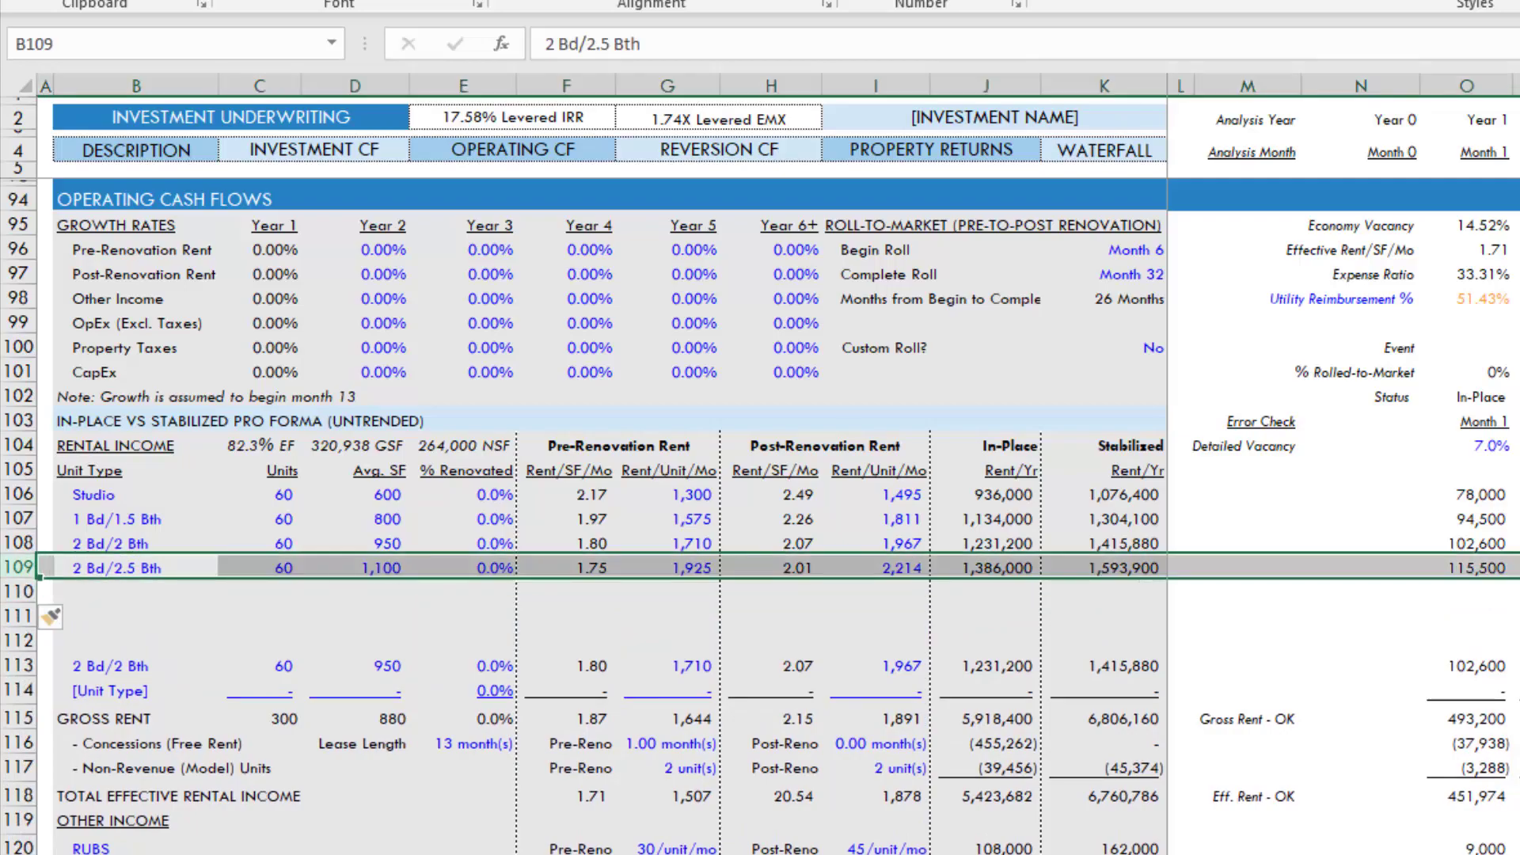
{"action": "key", "text": "ctrl+c"}
{"action": "key", "text": "Down"}
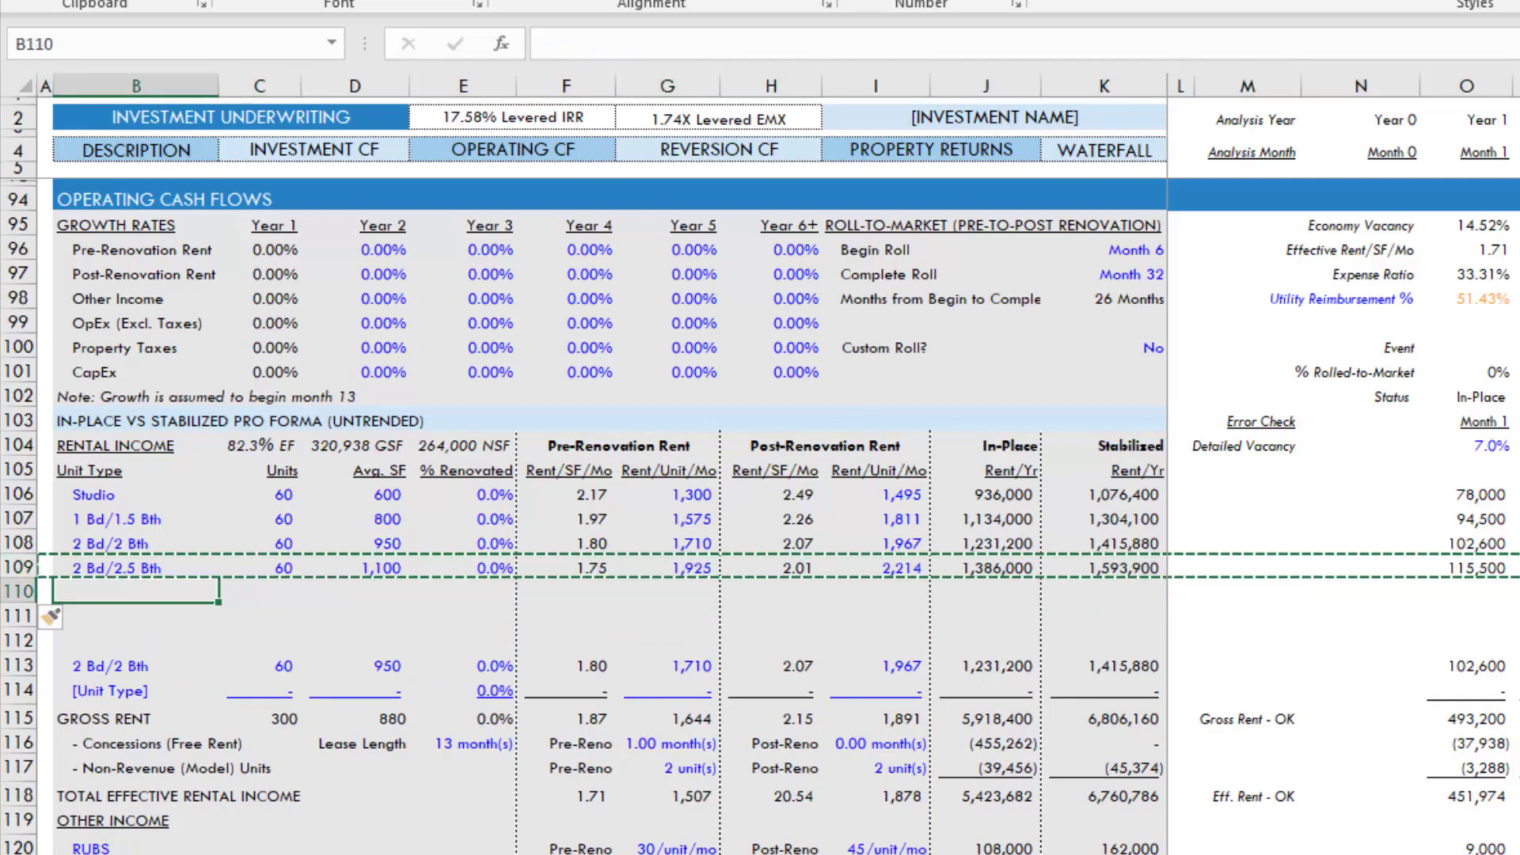
{"action": "key", "text": "shift+space"}
{"action": "key", "text": "shift+Down"}
{"action": "key", "text": "shift+Down"}
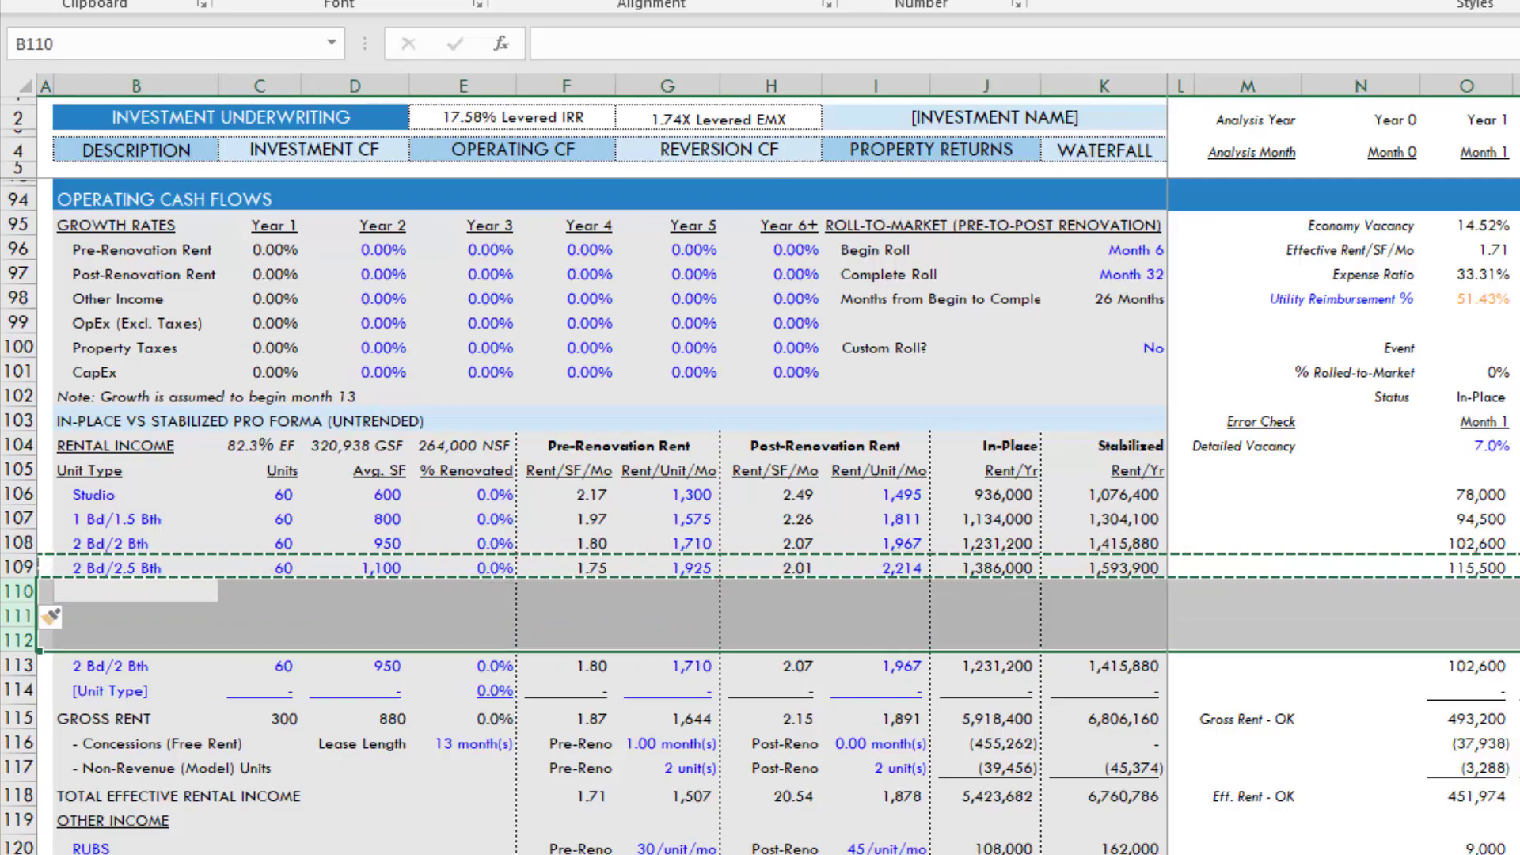
{"action": "key", "text": "alt+h"}
{"action": "key", "text": "ctrl+v"}
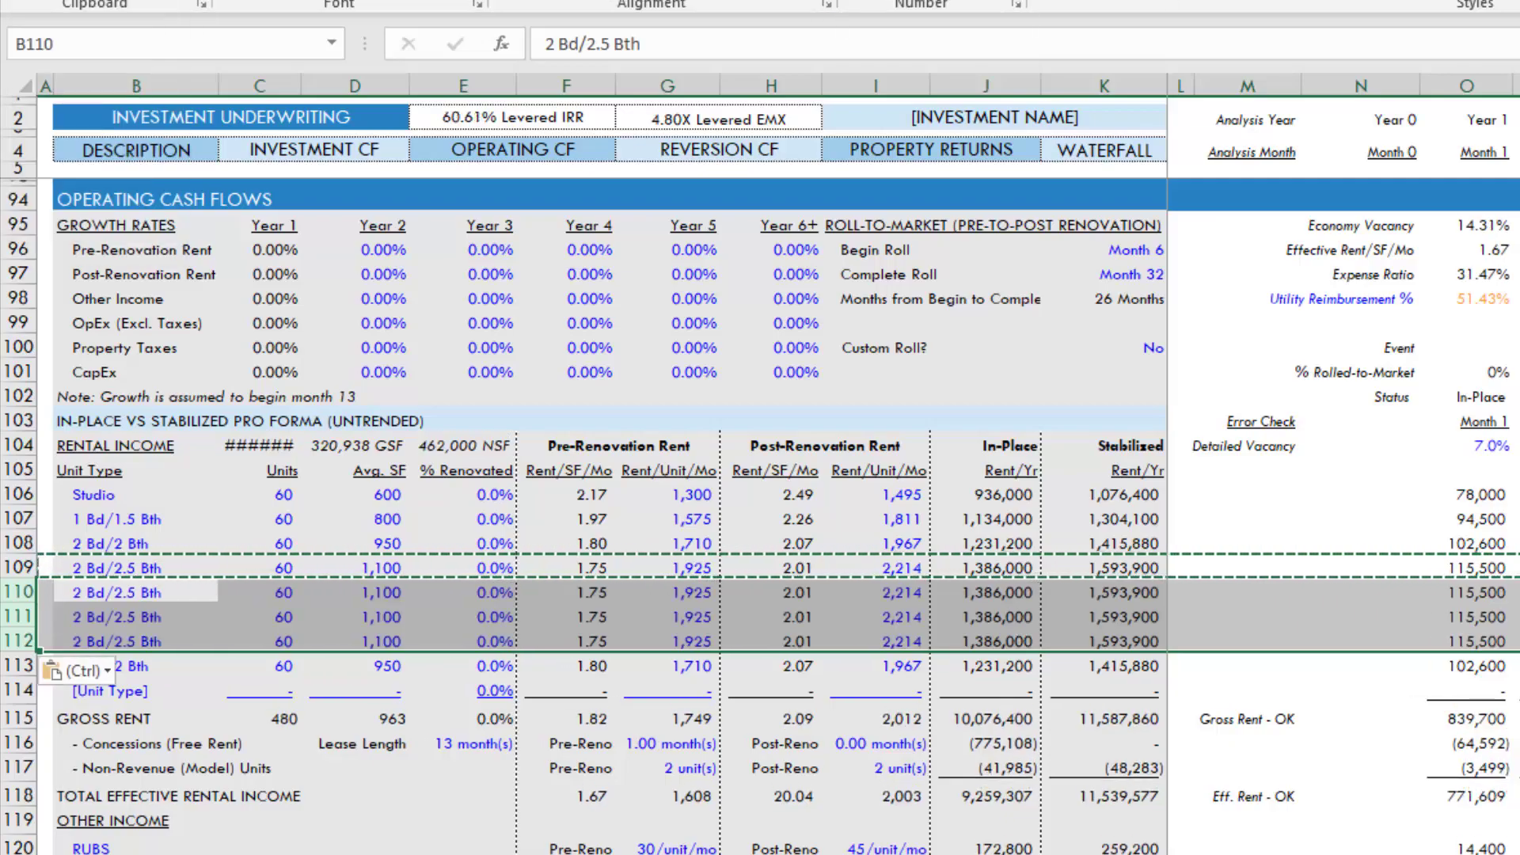
{"action": "key", "text": "Escape"}
- Select the unit type names from Studio downward to review the expanded list
{"action": "key", "text": "Down"}
{"action": "key", "text": "Up"}
{"action": "key", "text": "Up"}
{"action": "key", "text": "Up"}
{"action": "key", "text": "Up"}
{"action": "key", "text": "Up"}
{"action": "key", "text": "shift+Down"}
{"action": "key", "text": "shift+Down"}
{"action": "key", "text": "shift+Down"}
{"action": "key", "text": "shift+Down"}
{"action": "key", "text": "shift+Down"}
{"action": "key", "text": "shift+Down"}
{"action": "key", "text": "shift+Down"}
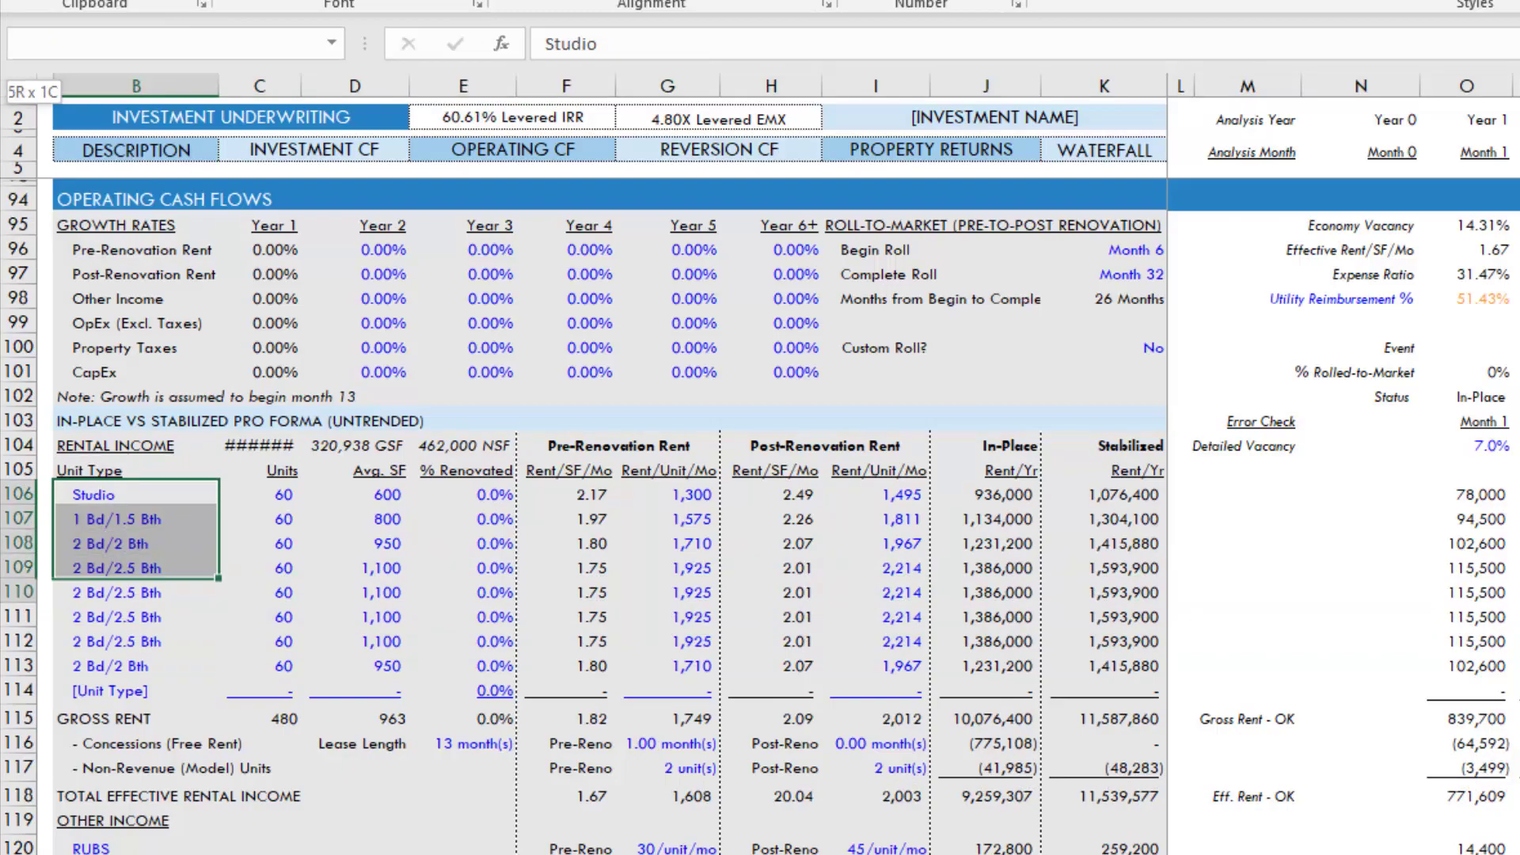
- Examine the unit type, Units and Avg. SF entries across the expanded rental income rows
{"action": "key", "text": "Up"}
{"action": "key", "text": "Down"}
{"action": "key", "text": "Down"}
{"action": "key", "text": "Down"}
{"action": "key", "text": "Down"}
{"action": "key", "text": "Down"}
{"action": "key", "text": "Right"}
{"action": "key", "text": "Right"}
{"action": "key", "text": "Up"}
{"action": "key", "text": "Left"}
{"action": "key", "text": "Up"}
{"action": "key", "text": "Up"}
{"action": "key", "text": "Down"}
{"action": "key", "text": "Up"}
{"action": "key", "text": "Up"}
{"action": "key", "text": "Right"}
{"action": "key", "text": "Down"}
{"action": "key", "text": "Down"}
{"action": "key", "text": "Down"}
{"action": "key", "text": "Down"}
{"action": "key", "text": "Down"}
{"action": "key", "text": "Left"}
{"action": "key", "text": "Down"}
{"action": "key", "text": "Up"}
{"action": "key", "text": "Up"}
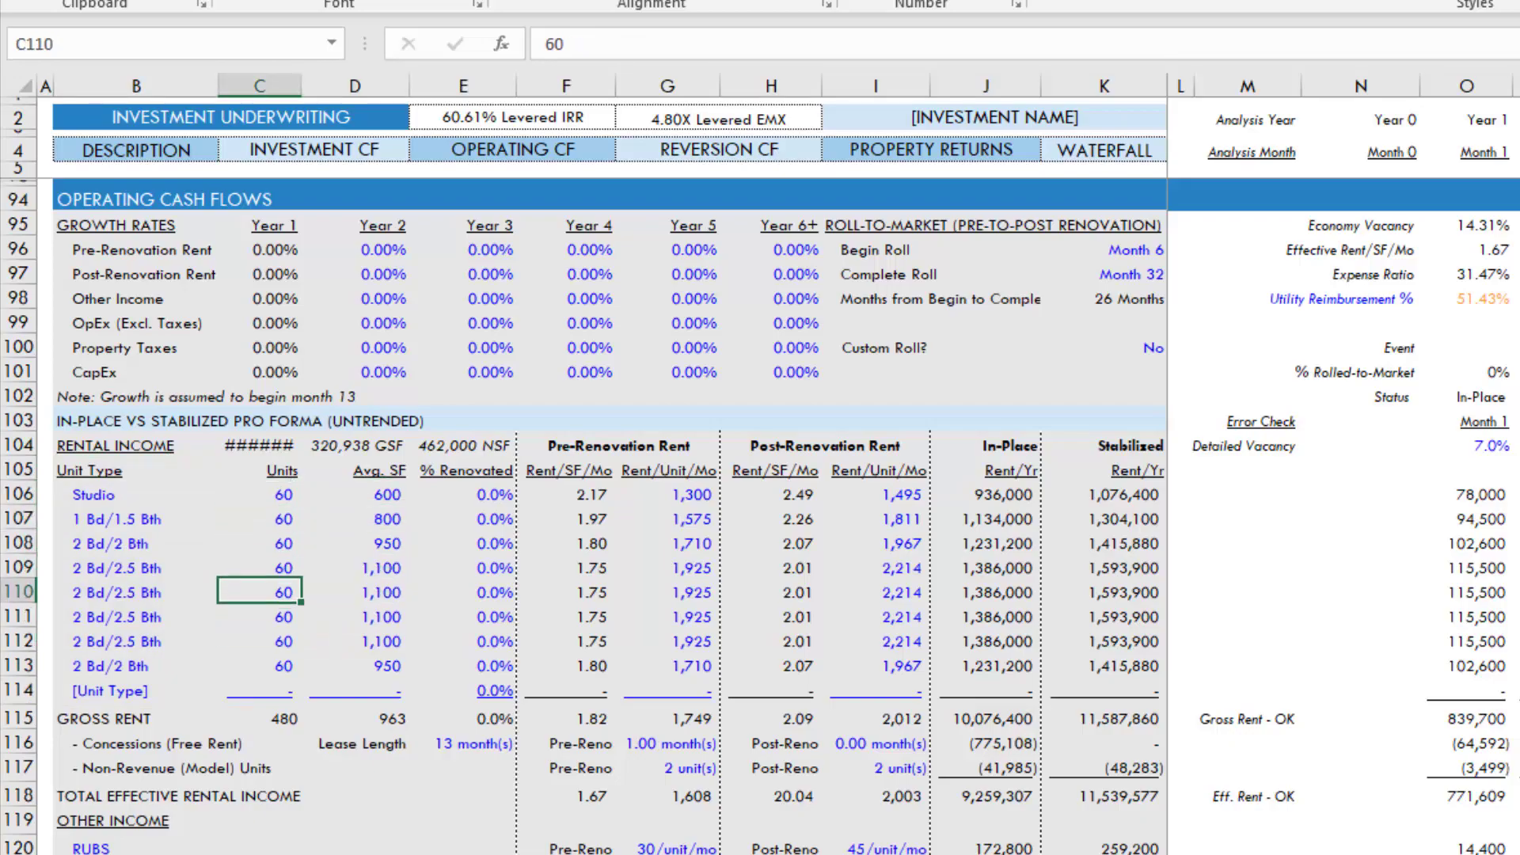